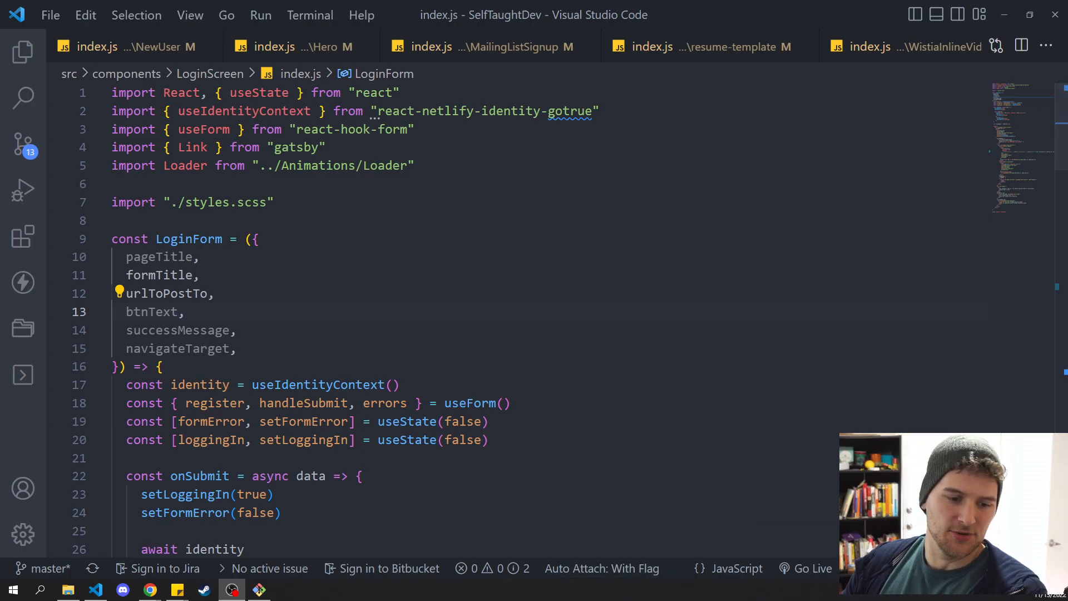
# Focus the LoginScreen index.js code in the editor
pyautogui.click(792, 384)
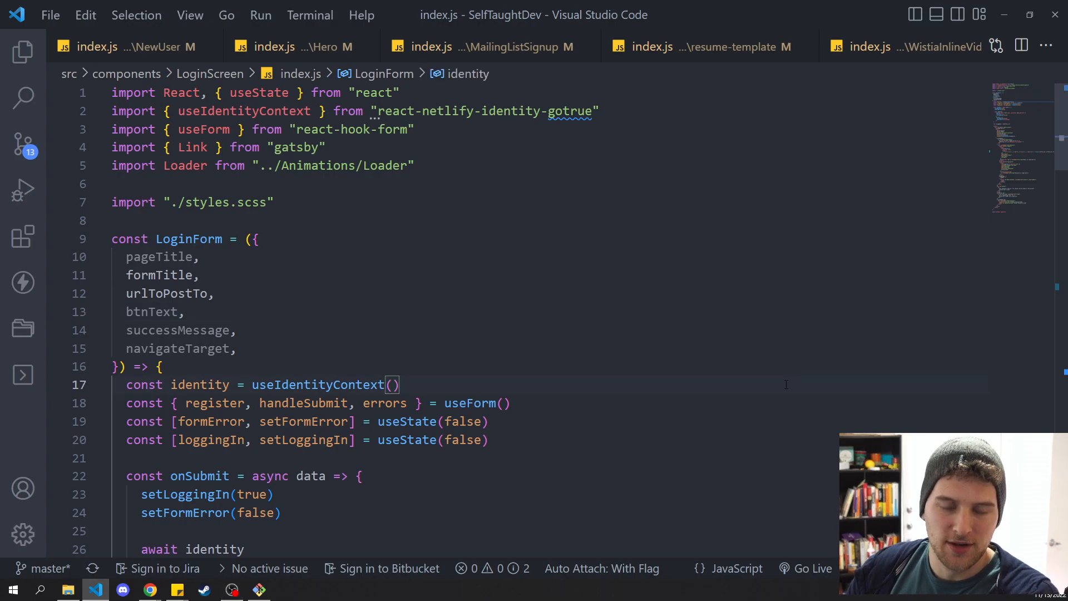
# Open 'Preferences: Open User Settings (JSON)' and place the caret after the liveServer setting
pyautogui.hotkey('ctrl', 'shift', 'p')
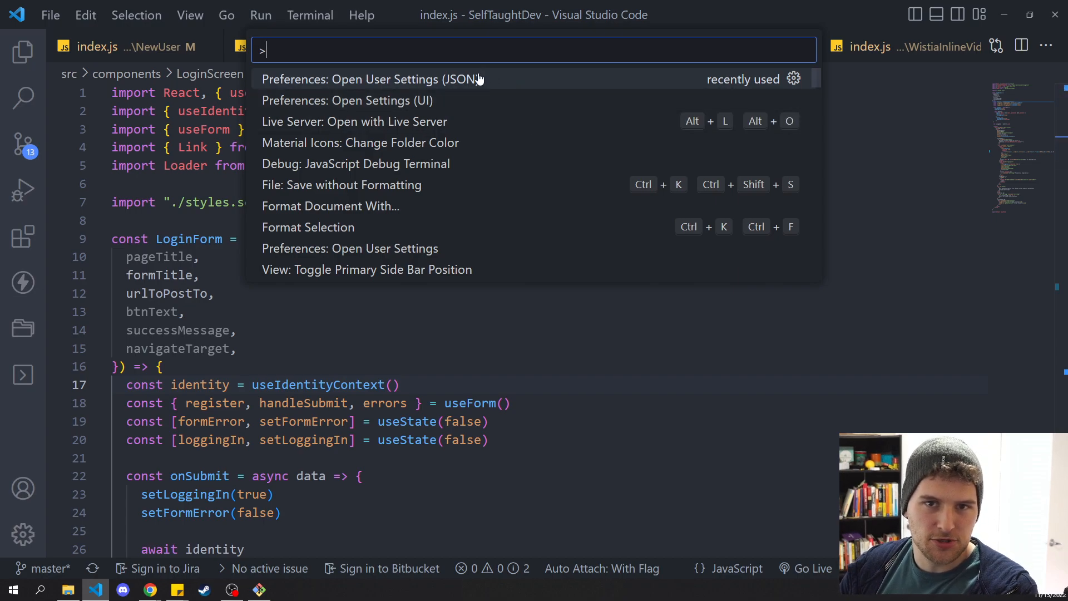
pyautogui.scroll(-3, 482, 101)
pyautogui.scroll(-3, 481, 109)
pyautogui.scroll(6, 482, 109)
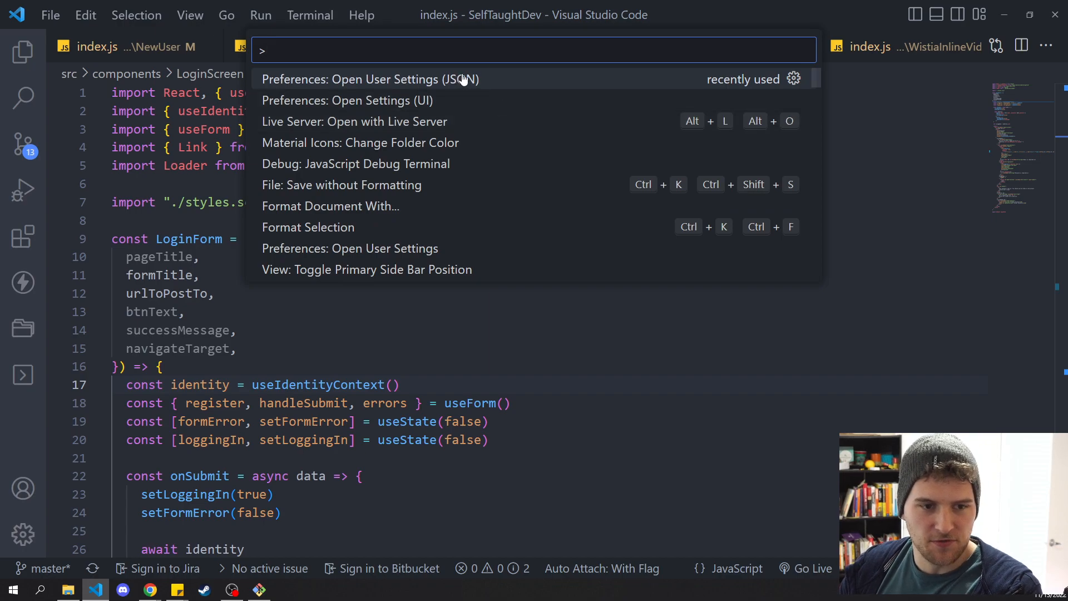
pyautogui.scroll(-3, 451, 109)
pyautogui.scroll(-3, 451, 126)
pyautogui.scroll(6, 434, 116)
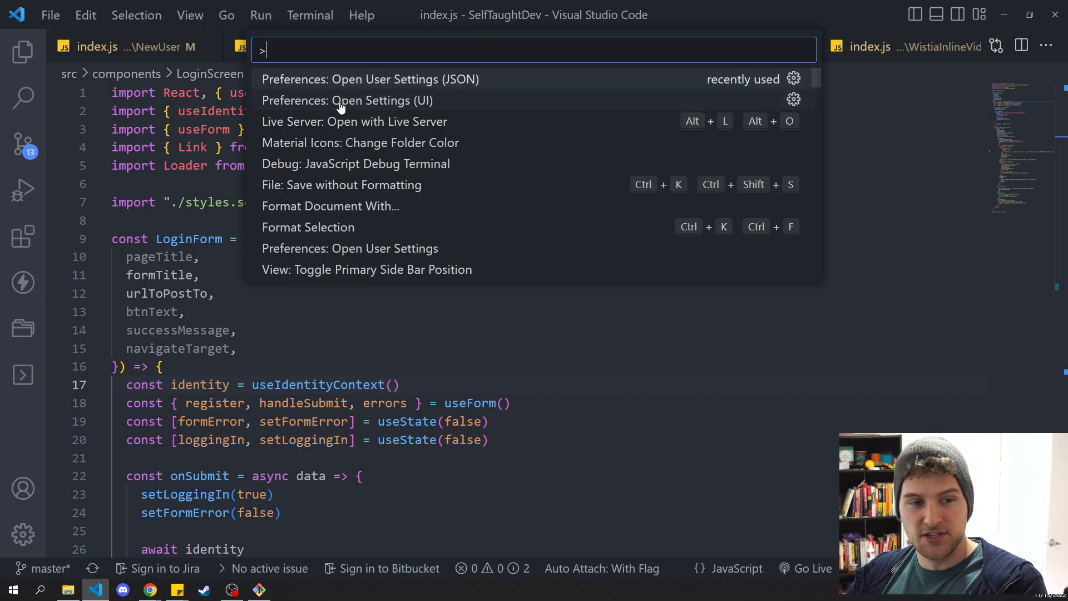
pyautogui.moveTo(422, 100)
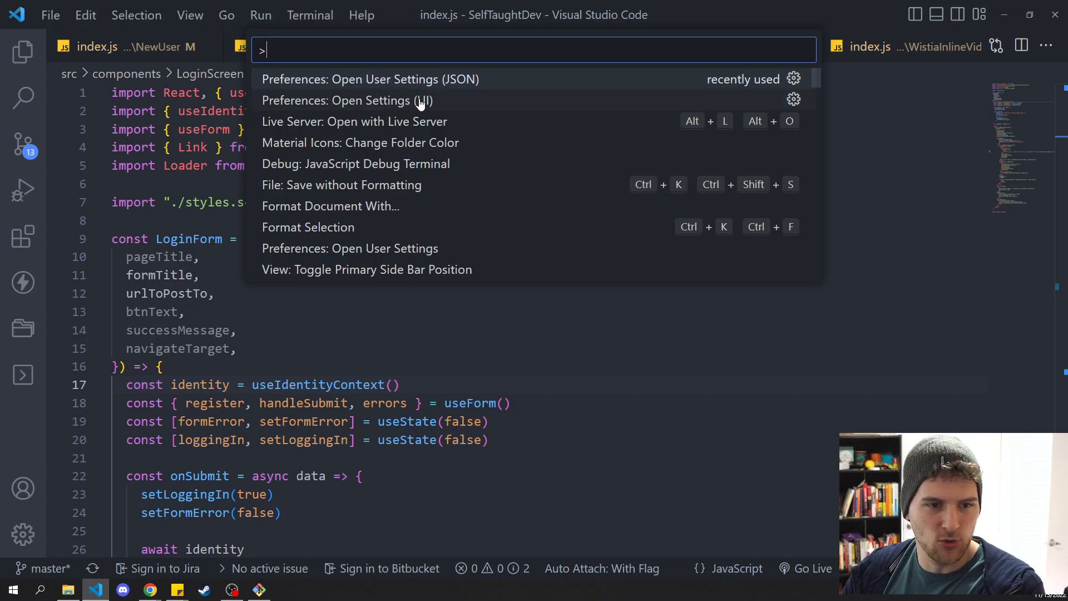
pyautogui.click(458, 79)
pyautogui.click(537, 203)
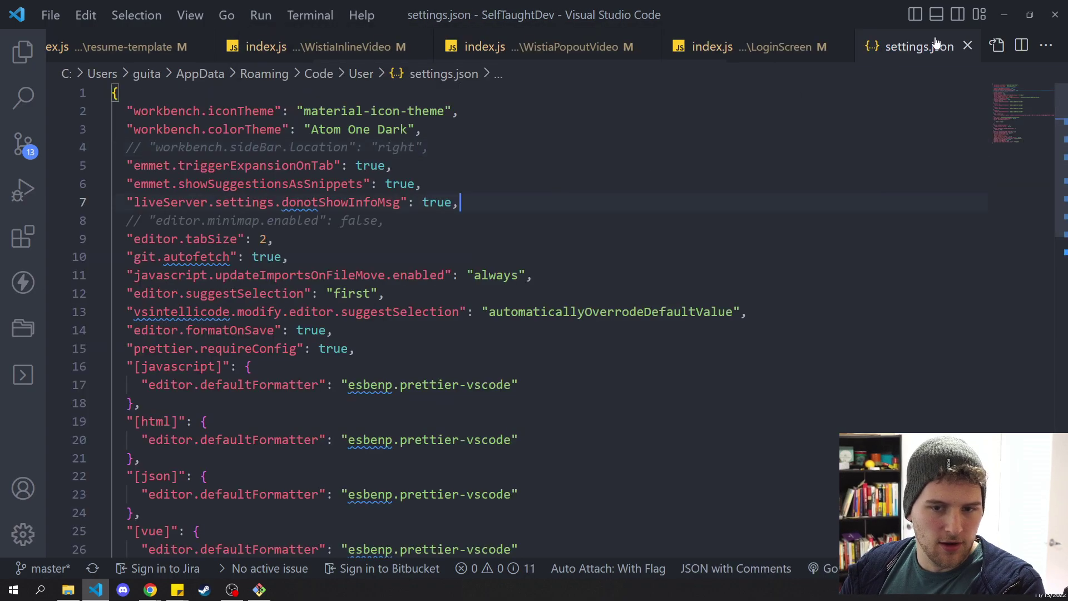
# Uncomment "editor.minimap.enabled": false on line 8 and save so the minimap disappears
pyautogui.click(417, 148)
pyautogui.moveTo(1023, 117)
pyautogui.mouseDown()
pyautogui.moveTo(1024, 103)
pyautogui.moveTo(1015, 134)
pyautogui.moveTo(1018, 91)
pyautogui.mouseUp()
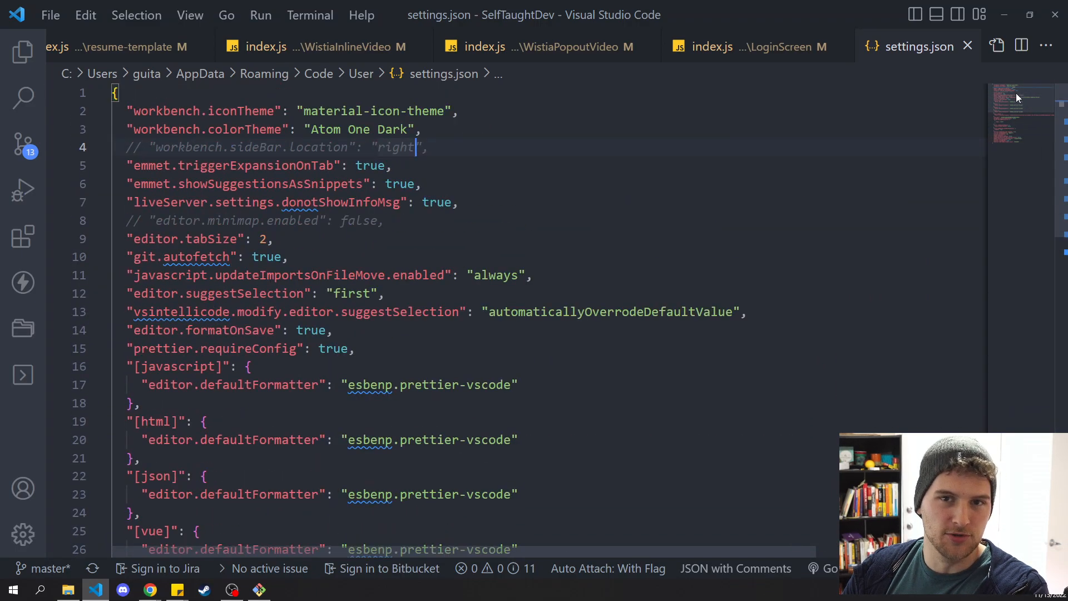
pyautogui.moveTo(1012, 102)
pyautogui.mouseDown()
pyautogui.moveTo(1006, 164)
pyautogui.moveTo(1014, 76)
pyautogui.mouseUp()
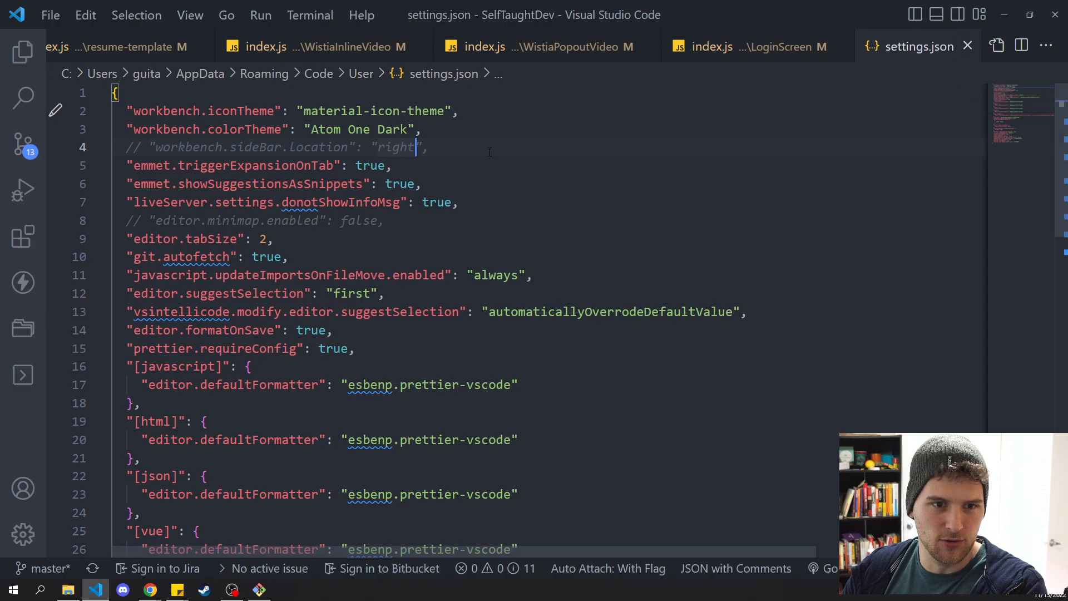
pyautogui.click(347, 220)
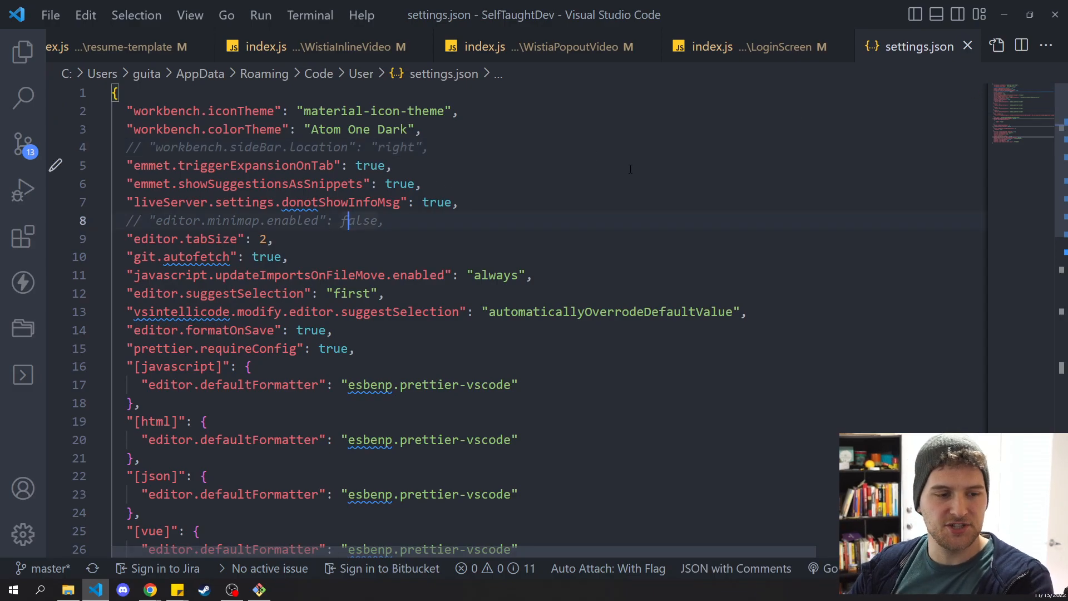
pyautogui.hotkey('ctrl', '/')
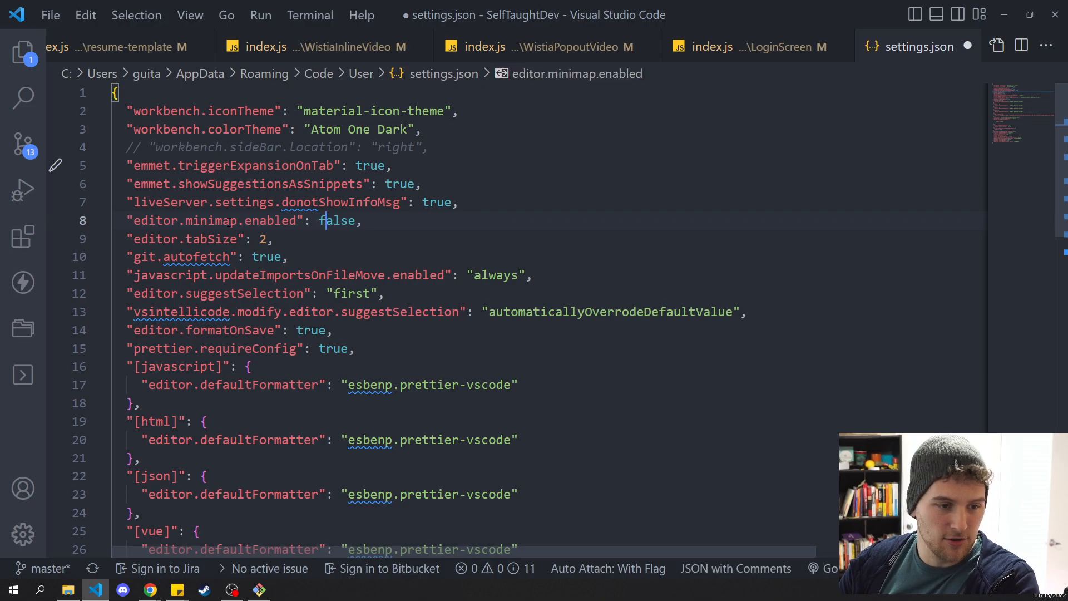
pyautogui.moveTo(216, 221)
pyautogui.doubleClick(267, 220)
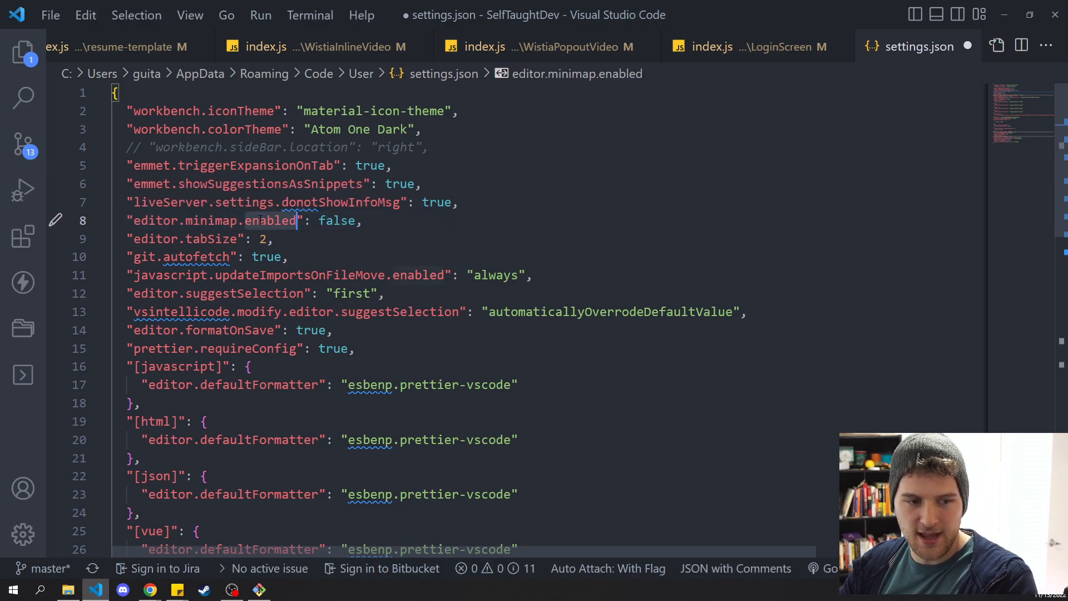
pyautogui.click(334, 221)
pyautogui.hotkey('ctrl', 's')
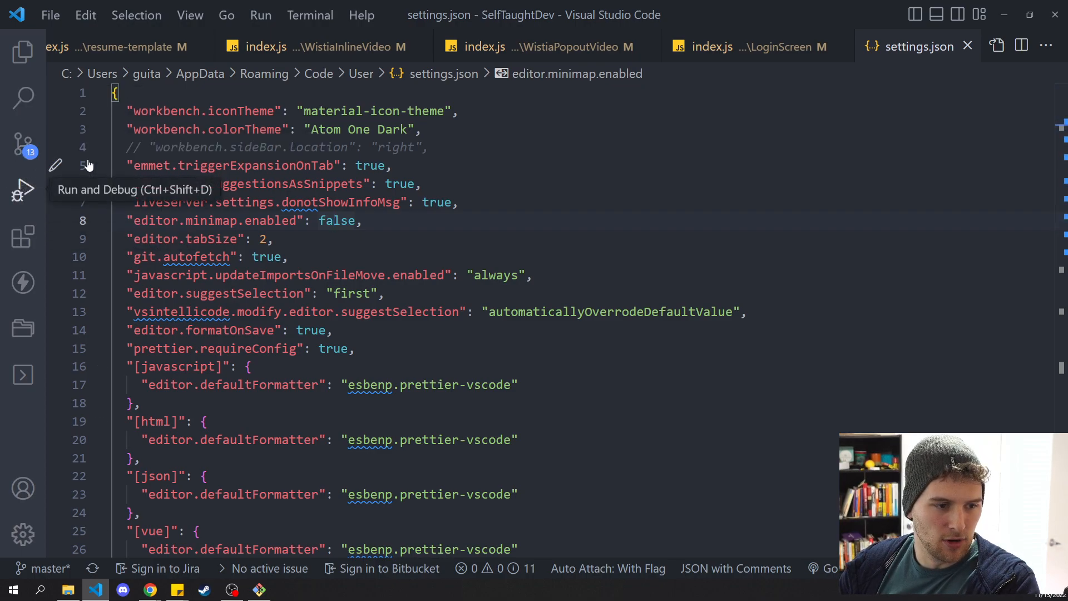
# Toggle the Explorer side bar on and off to check its current left-hand position
pyautogui.press('Left')
pyautogui.press('Left')
pyautogui.press('Left')
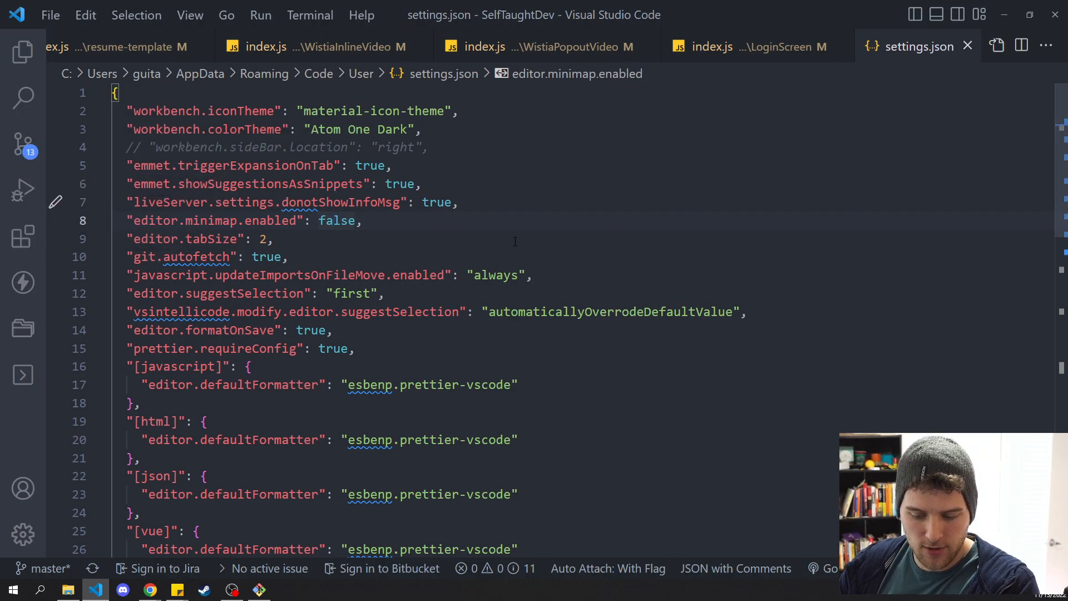
pyautogui.press('Down')
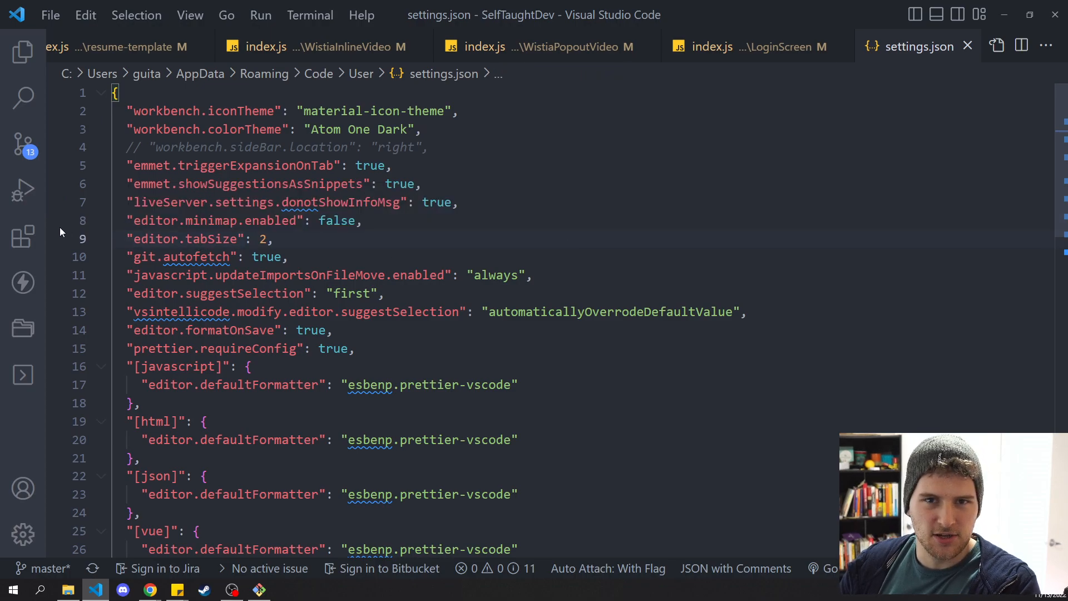
pyautogui.hotkey('ctrl', 'b')
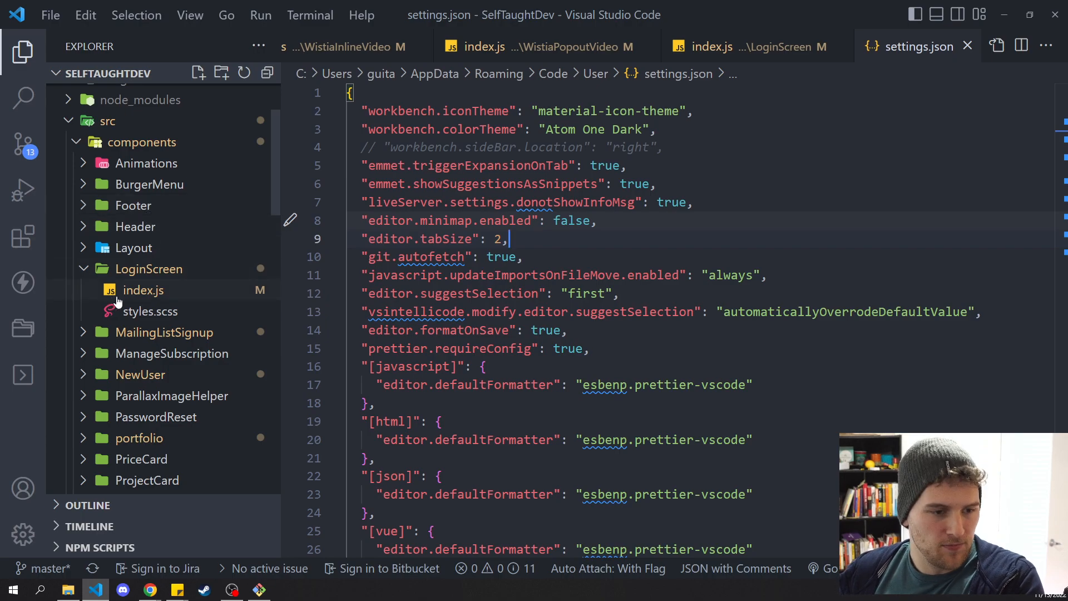
pyautogui.hotkey('ctrl', 'b')
pyautogui.hotkey('ctrl', 'b')
pyautogui.hotkey('ctrl', 'b')
pyautogui.hotkey('ctrl', 'b')
pyautogui.hotkey('ctrl', 'b')
pyautogui.hotkey('ctrl', 'b')
pyautogui.hotkey('ctrl', 'b')
pyautogui.hotkey('ctrl', 'b')
pyautogui.hotkey('ctrl', 'b')
pyautogui.hotkey('ctrl', 'b')
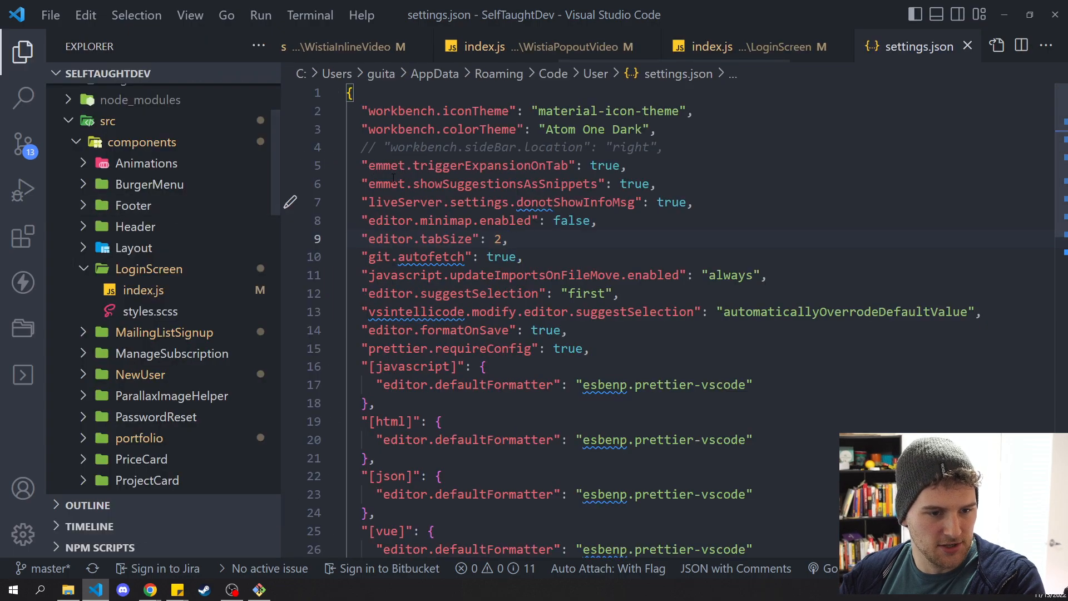
pyautogui.hotkey('ctrl', 'b')
pyautogui.hotkey('ctrl', 'b')
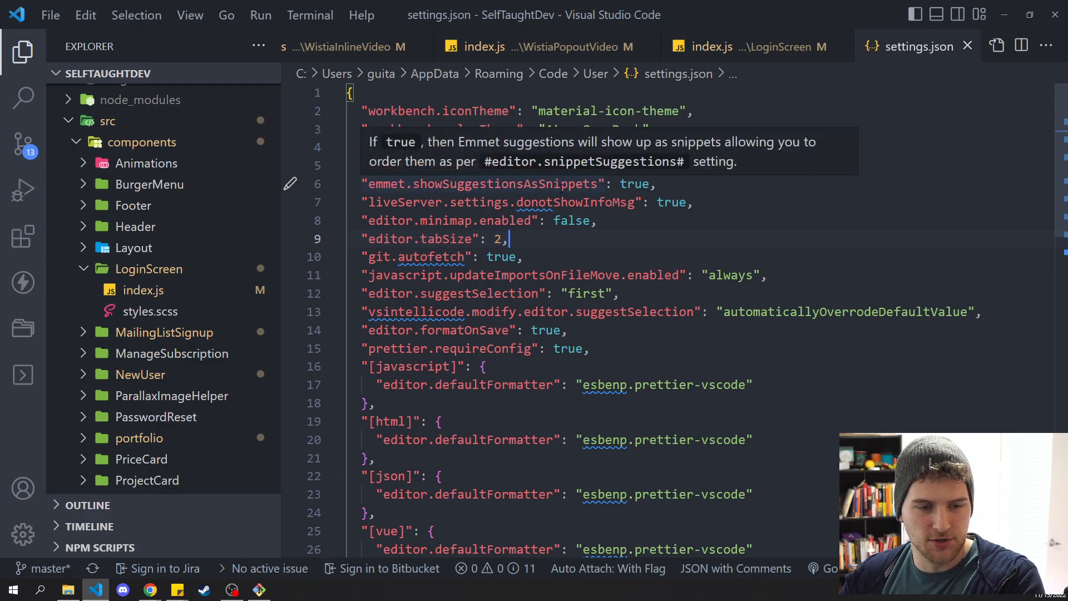
pyautogui.hotkey('ctrl', 'b')
pyautogui.hotkey('ctrl', 'b')
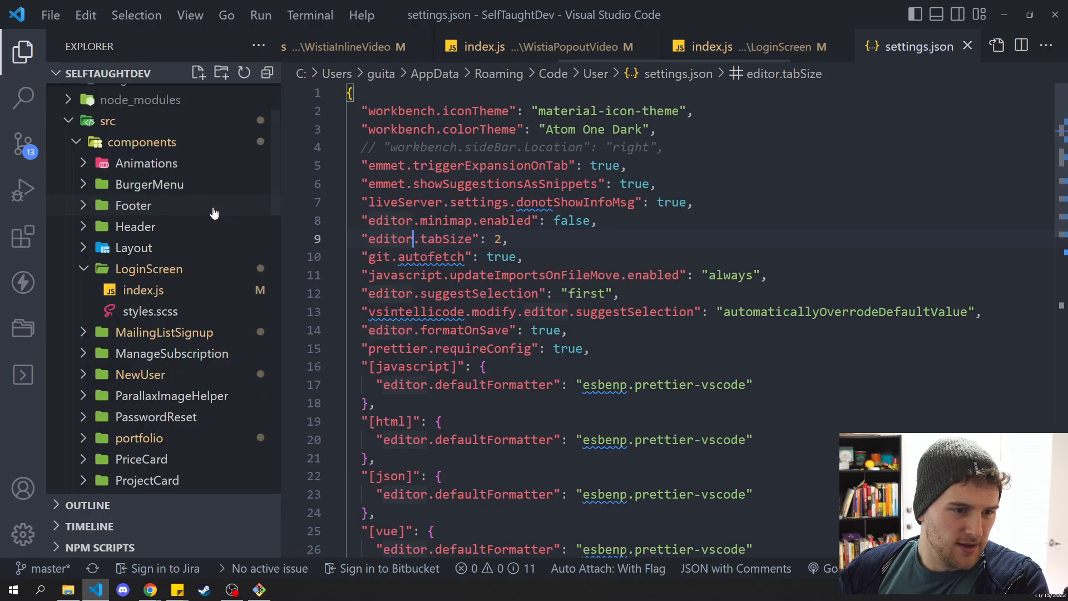
pyautogui.hotkey('ctrl', 'b')
pyautogui.hotkey('ctrl', 'b')
pyautogui.hotkey('ctrl', 'b')
# Uncomment workbench.sideBar.location "right" on line 4 and save, moving the Explorer to the right
pyautogui.click(379, 147)
pyautogui.hotkey('ctrl', '/')
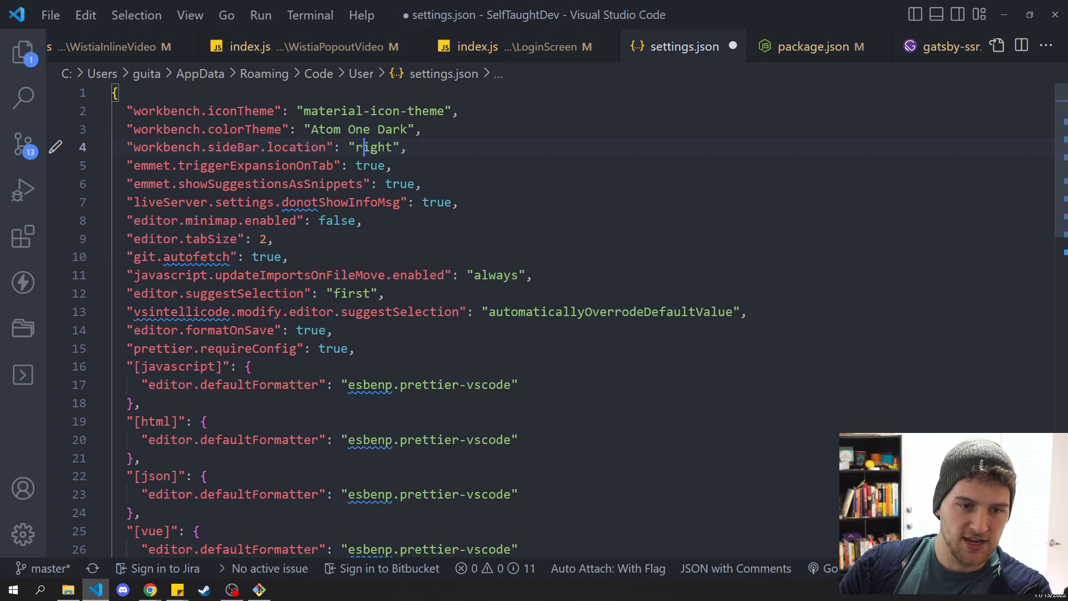
pyautogui.hotkey('ctrl', 's')
pyautogui.hotkey('ctrl', 'b')
pyautogui.hotkey('ctrl', 'b')
pyautogui.hotkey('ctrl', 'b')
pyautogui.hotkey('ctrl', 'b')
pyautogui.hotkey('ctrl', 'b')
pyautogui.hotkey('ctrl', 'b')
pyautogui.hotkey('ctrl', 'b')
pyautogui.hotkey('ctrl', 'b')
pyautogui.hotkey('ctrl', 'b')
pyautogui.hotkey('ctrl', 'b')
pyautogui.hotkey('ctrl', 'b')
pyautogui.hotkey('ctrl', 'b')
pyautogui.hotkey('ctrl', 'b')
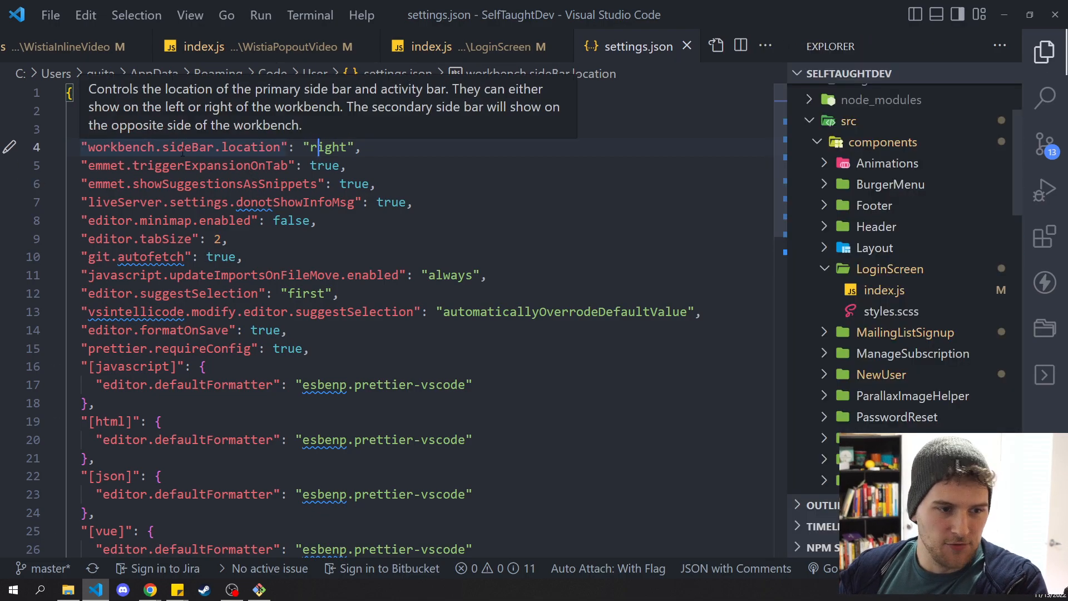
pyautogui.doubleClick(124, 146)
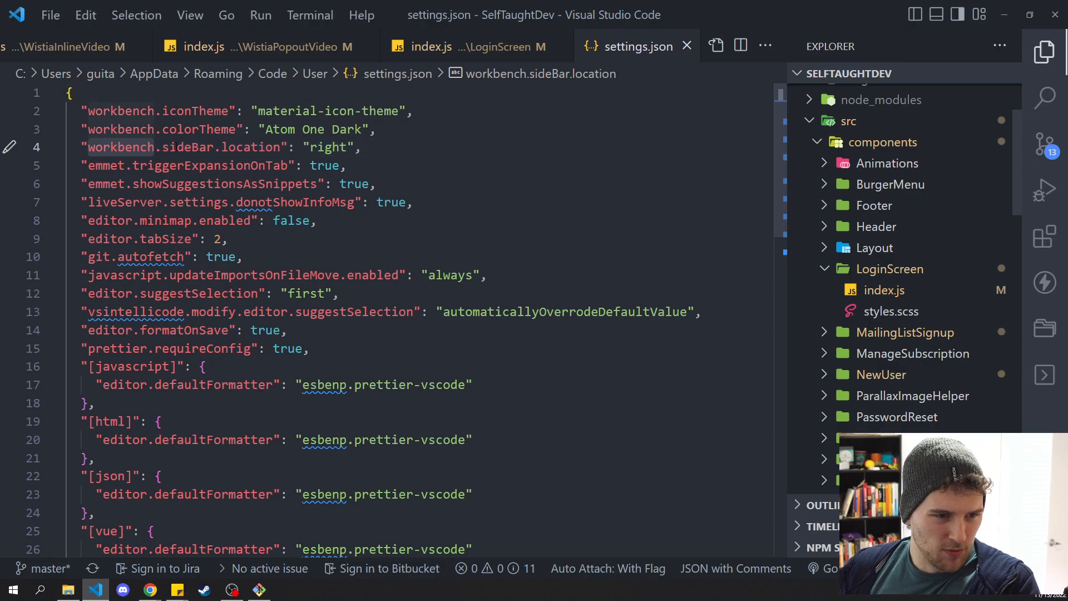
pyautogui.click(184, 147)
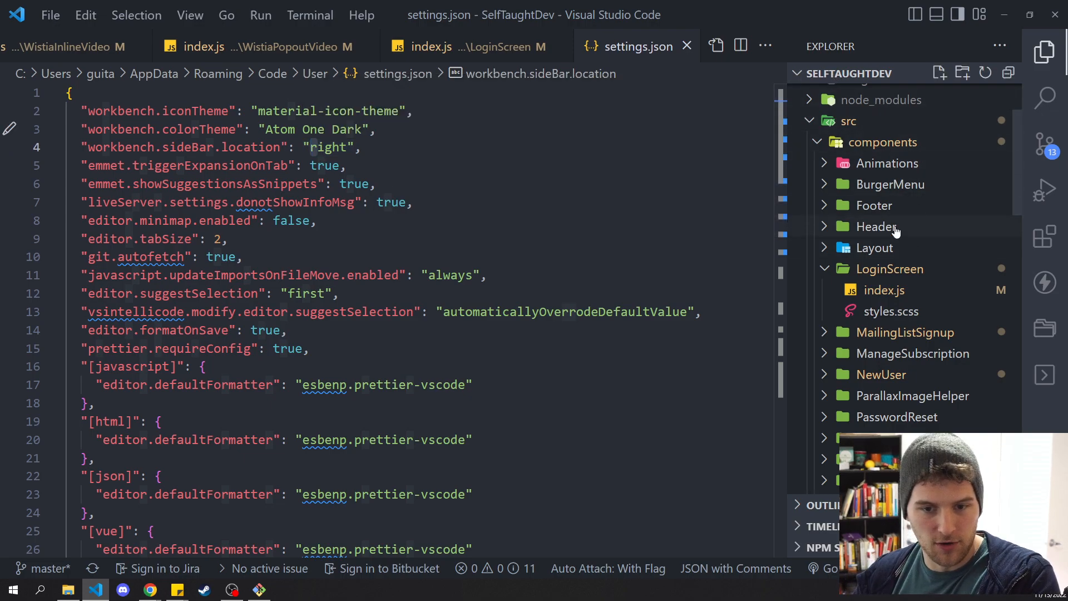
# Open the integrated PowerShell terminal and drag it into the right-hand side panel
pyautogui.hotkey('ctrl', 'b')
pyautogui.hotkey('ctrl', 'b')
pyautogui.click(576, 348)
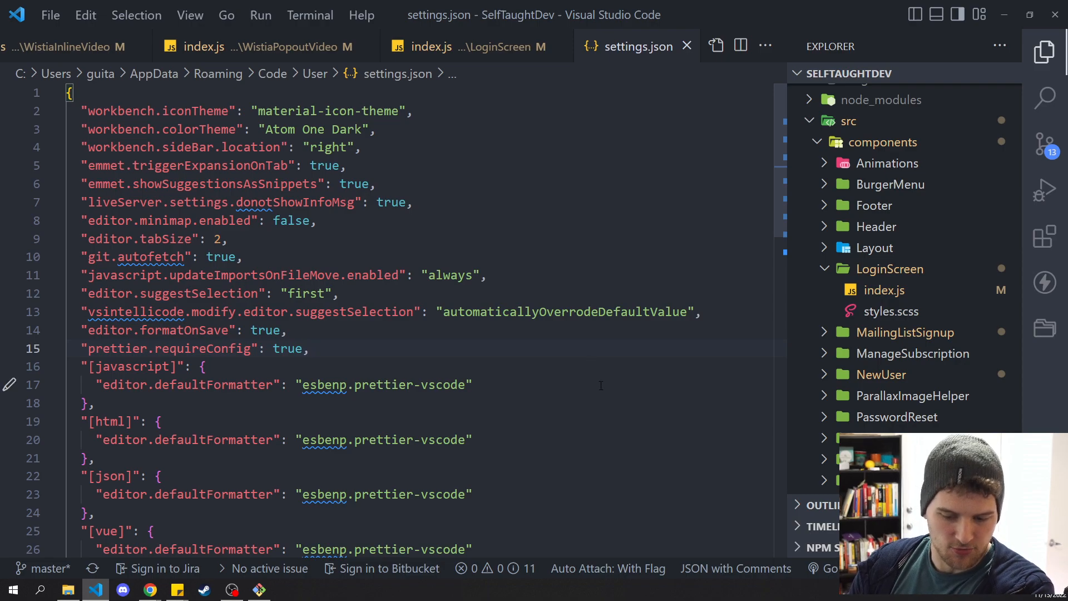
pyautogui.hotkey('ctrl', '`')
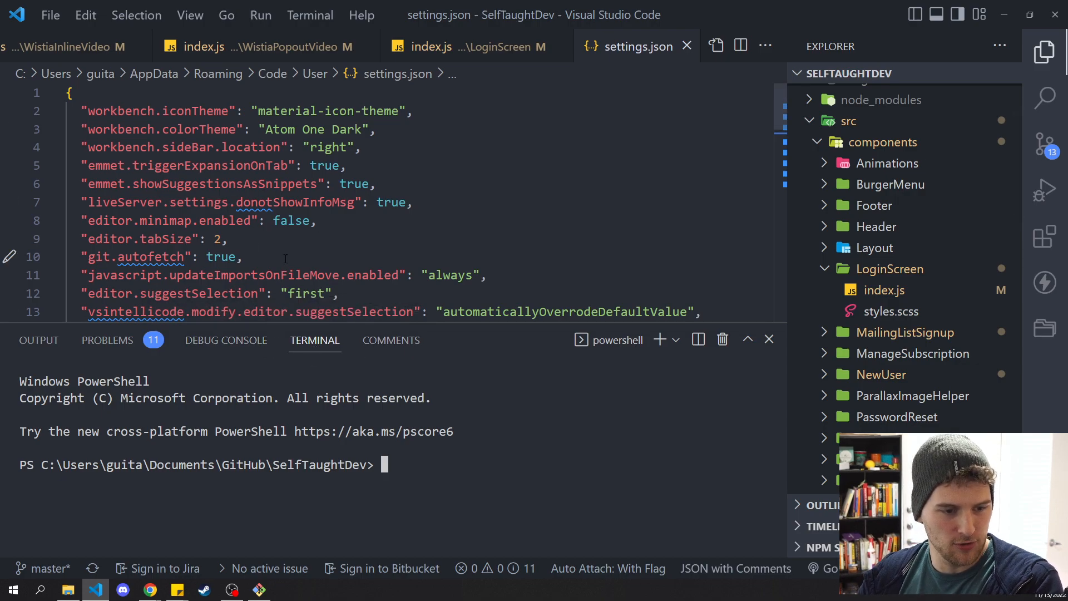
pyautogui.moveTo(314, 340); pyautogui.dragTo(609, 302)
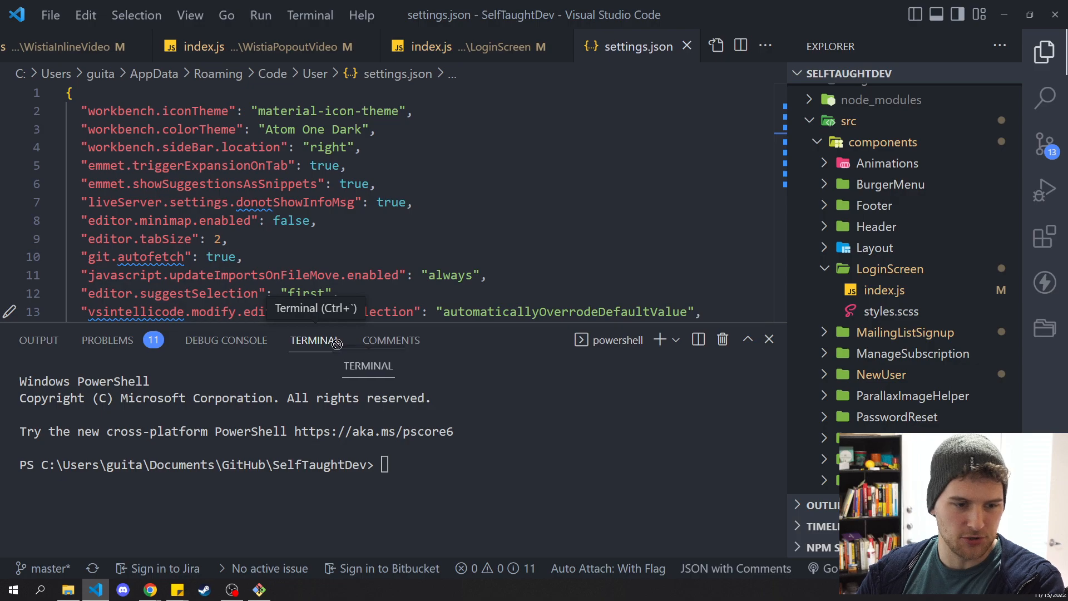
pyautogui.moveTo(515, 290)
pyautogui.mouseDown()
pyautogui.moveTo(996, 334)
pyautogui.moveTo(1043, 367)
pyautogui.mouseUp()
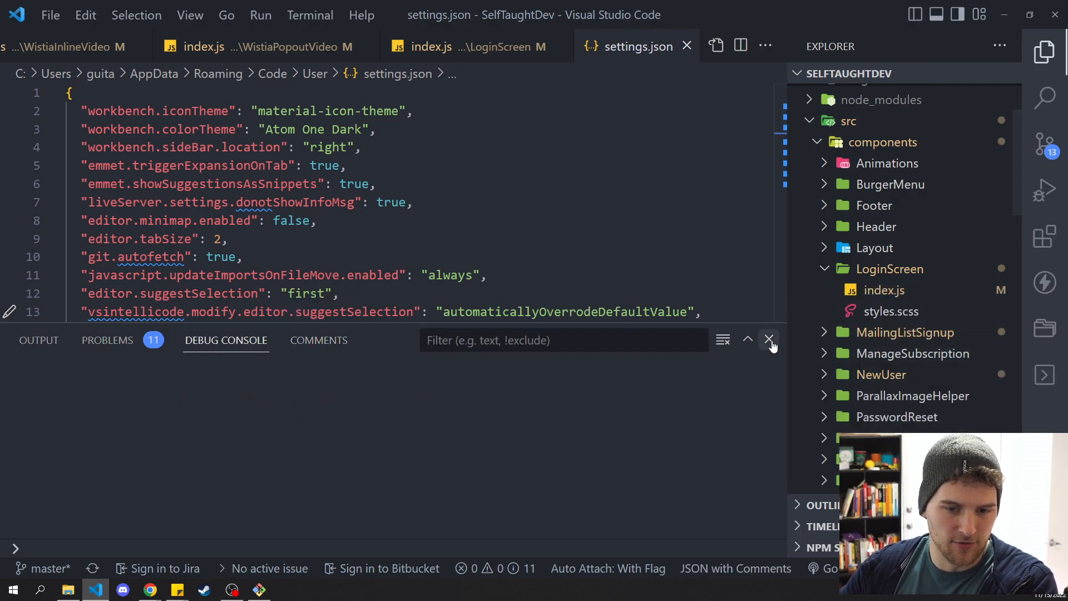
# Close the bottom panel and show the terminal on the right, discarding a typed clear command
pyautogui.hotkey('ctrl', 'j')
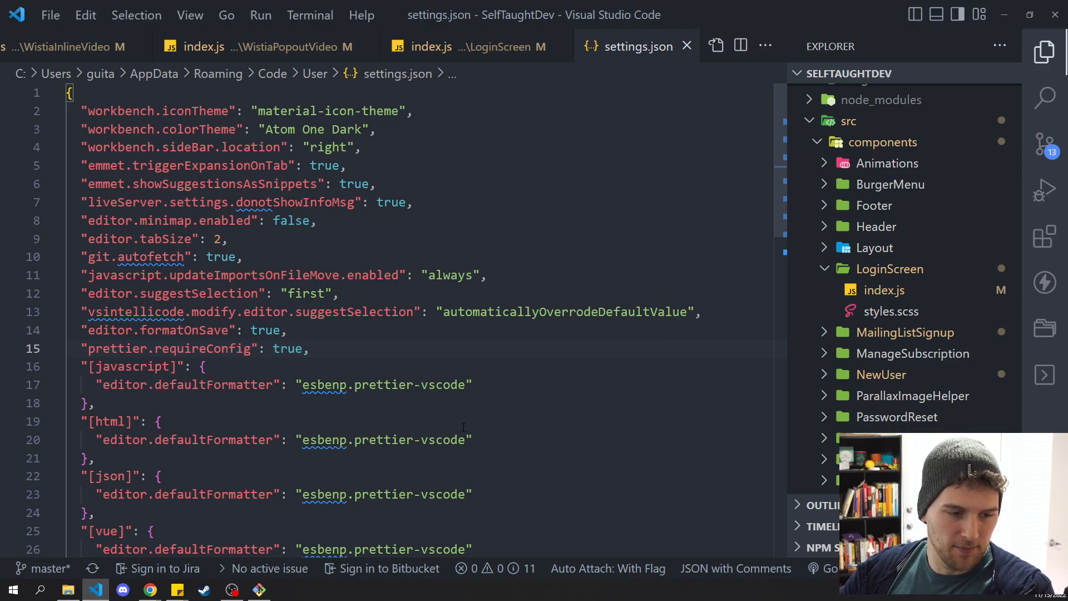
pyautogui.hotkey('ctrl', '`')
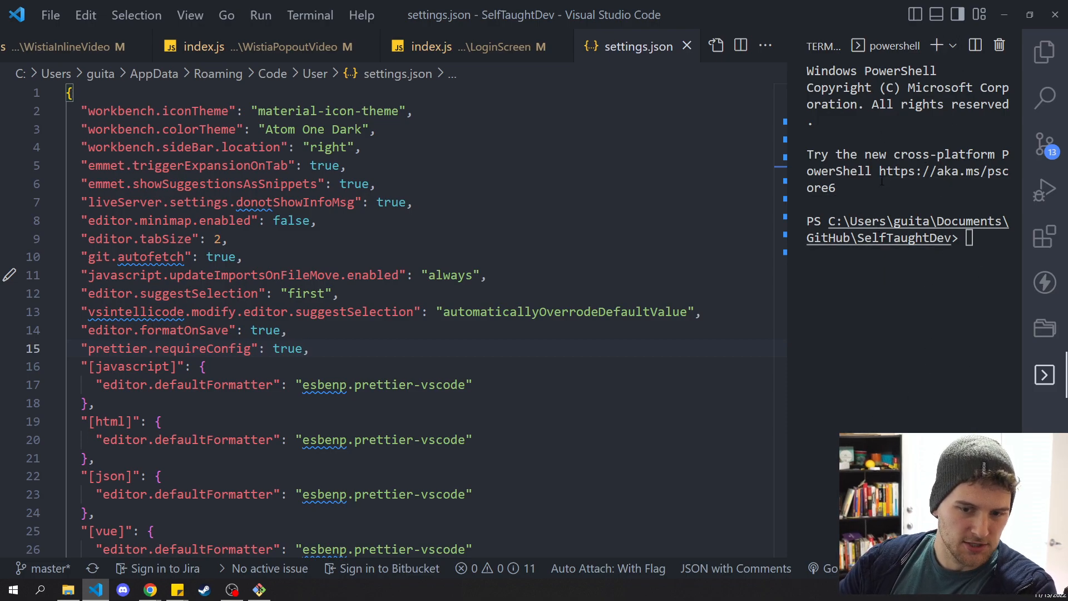
pyautogui.click(988, 238)
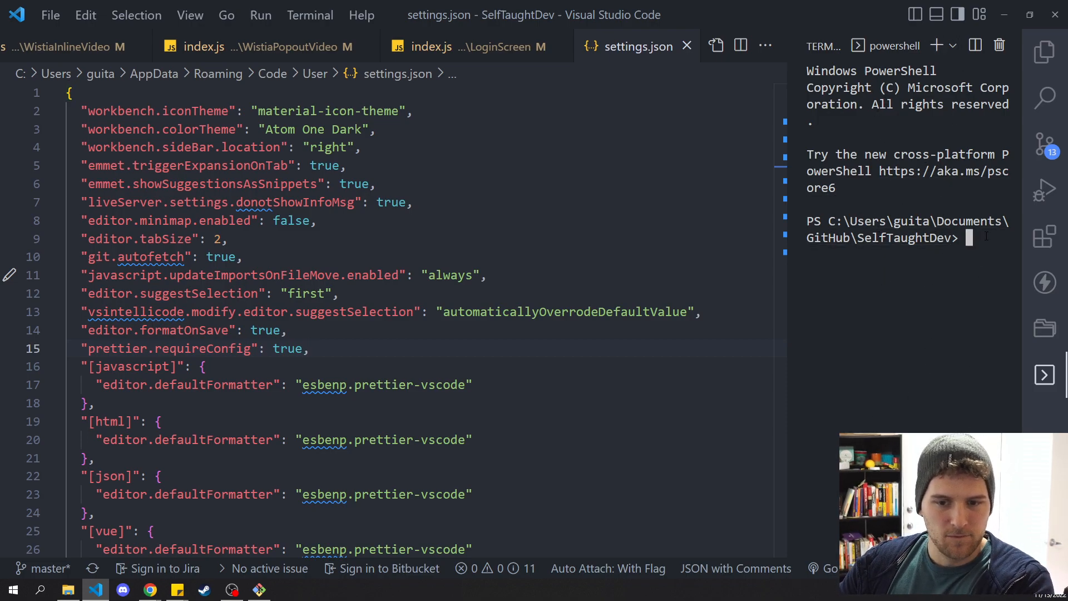
pyautogui.write('clear')
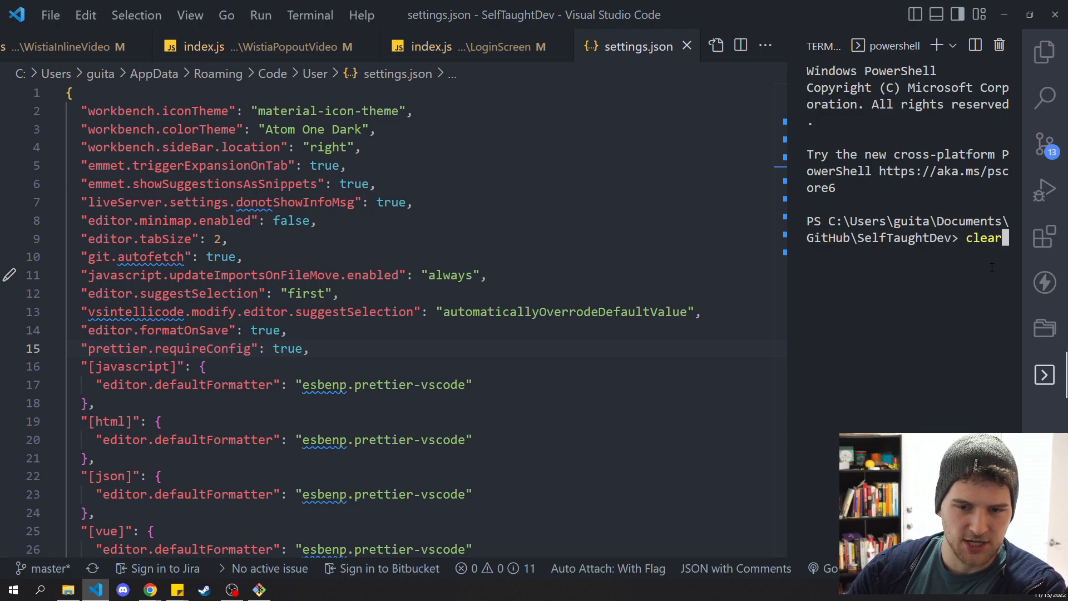
pyautogui.press('BackSpace')
pyautogui.press('BackSpace')
pyautogui.press('BackSpace')
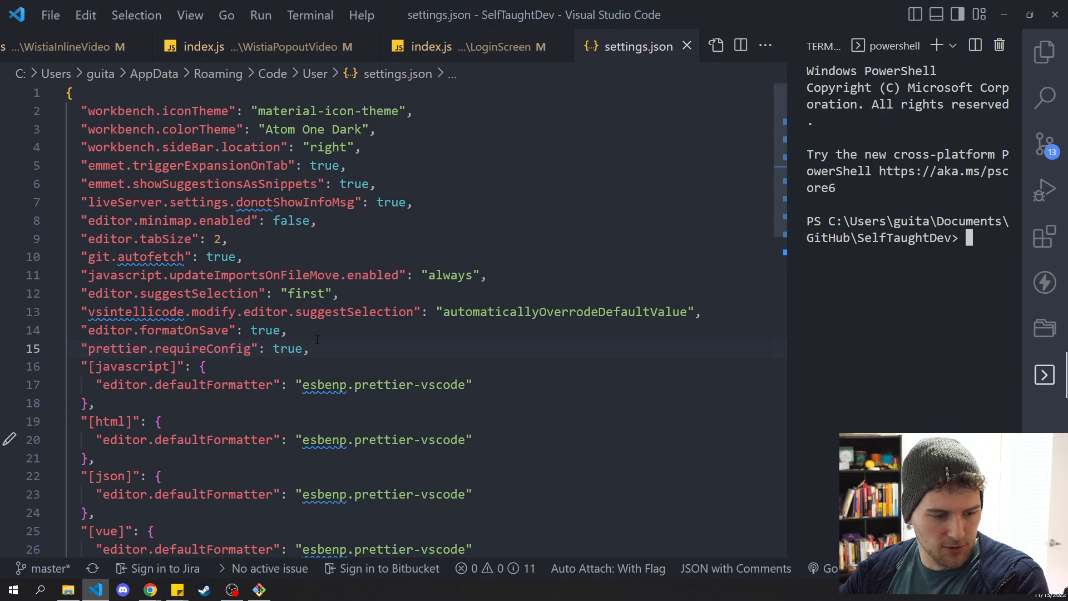
pyautogui.click(69, 590)
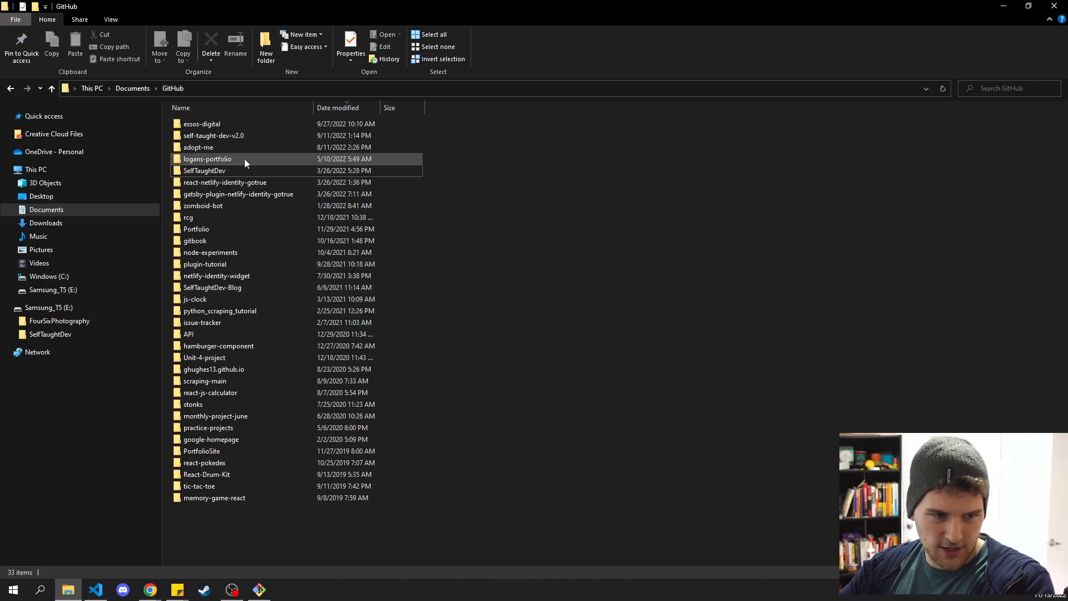
pyautogui.click(215, 171)
pyautogui.rightClick(214, 171)
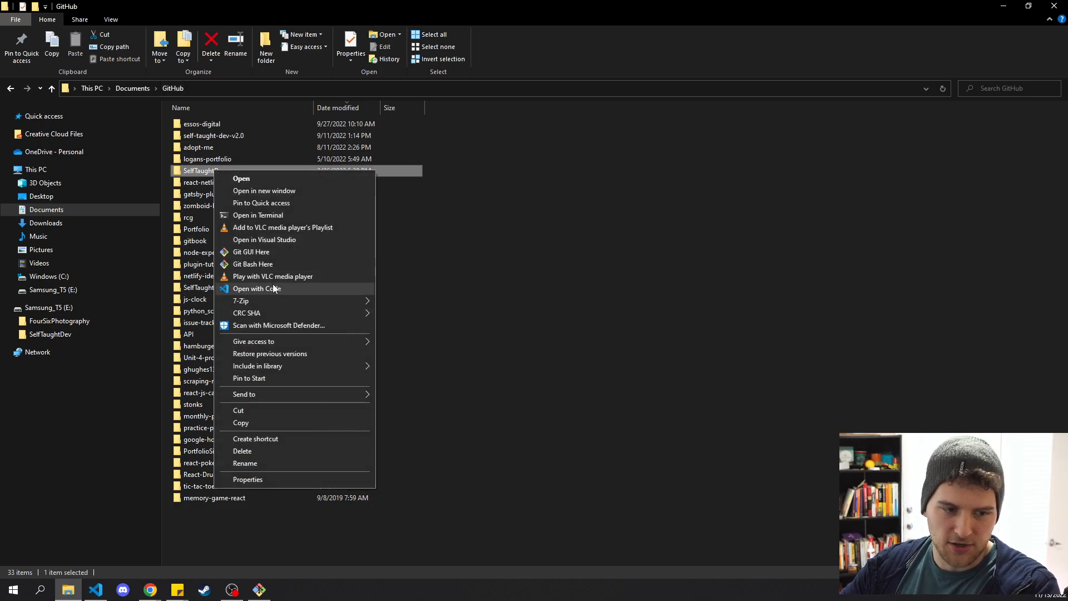
pyautogui.click(259, 589)
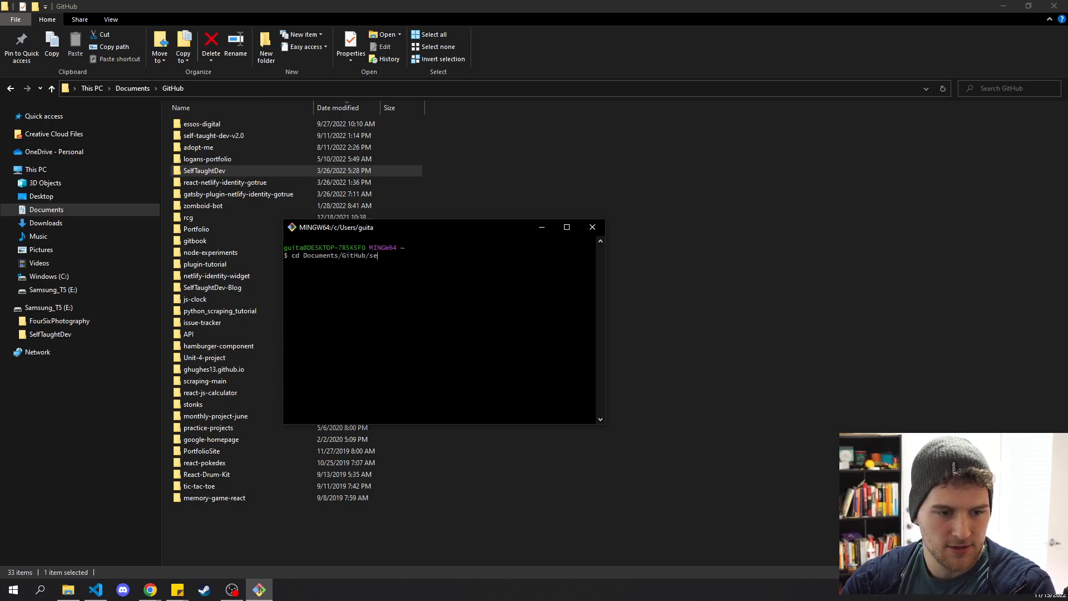
pyautogui.press('Return')
pyautogui.write('code .')
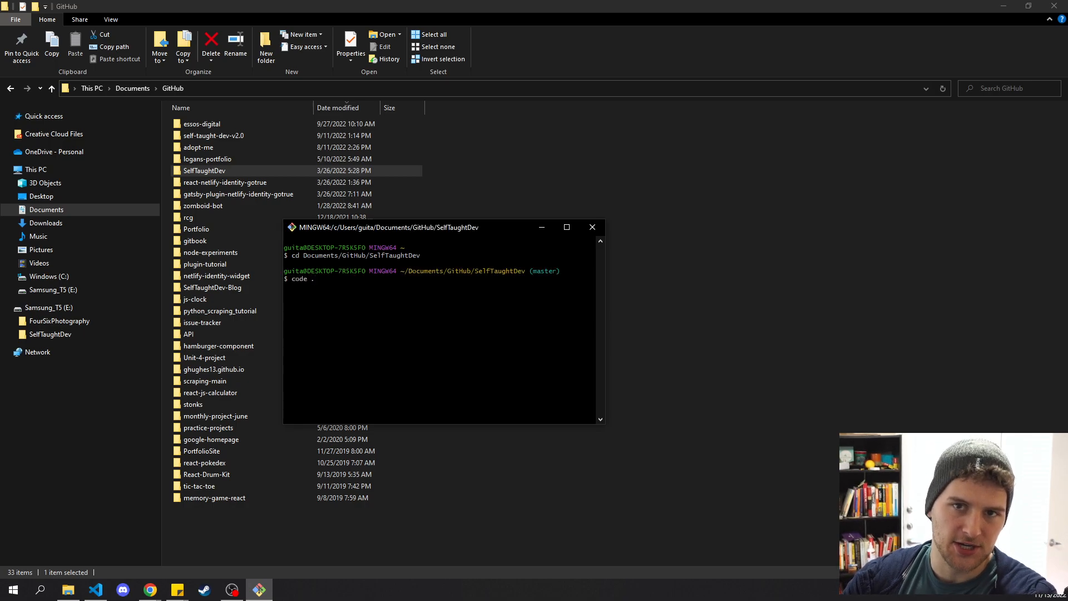
pyautogui.press('Return')
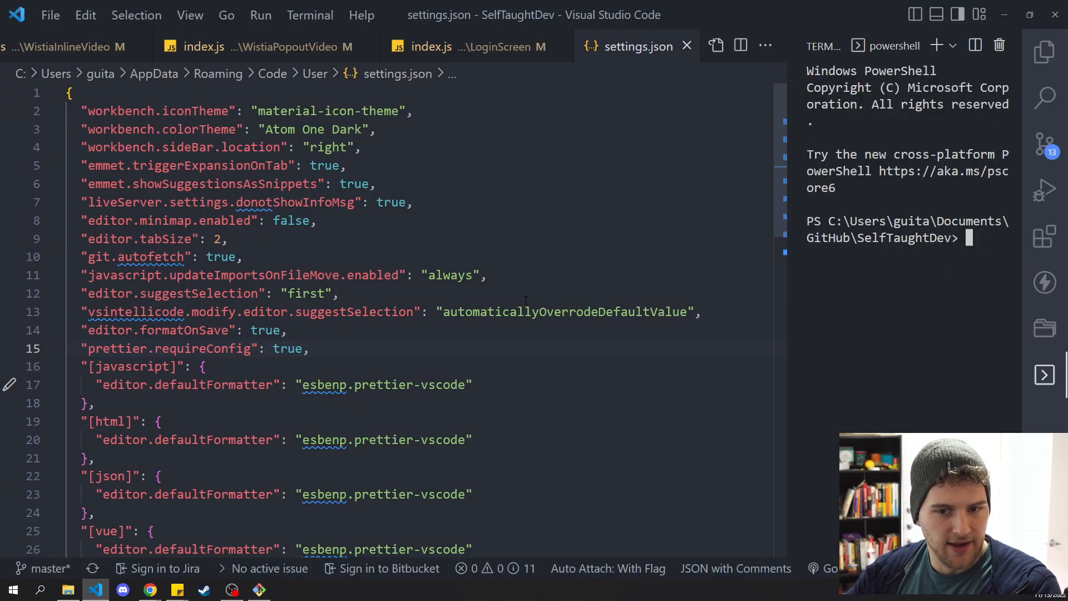
# Close settings.json, delete the formError state line 19 and undo the deletion
pyautogui.click(687, 46)
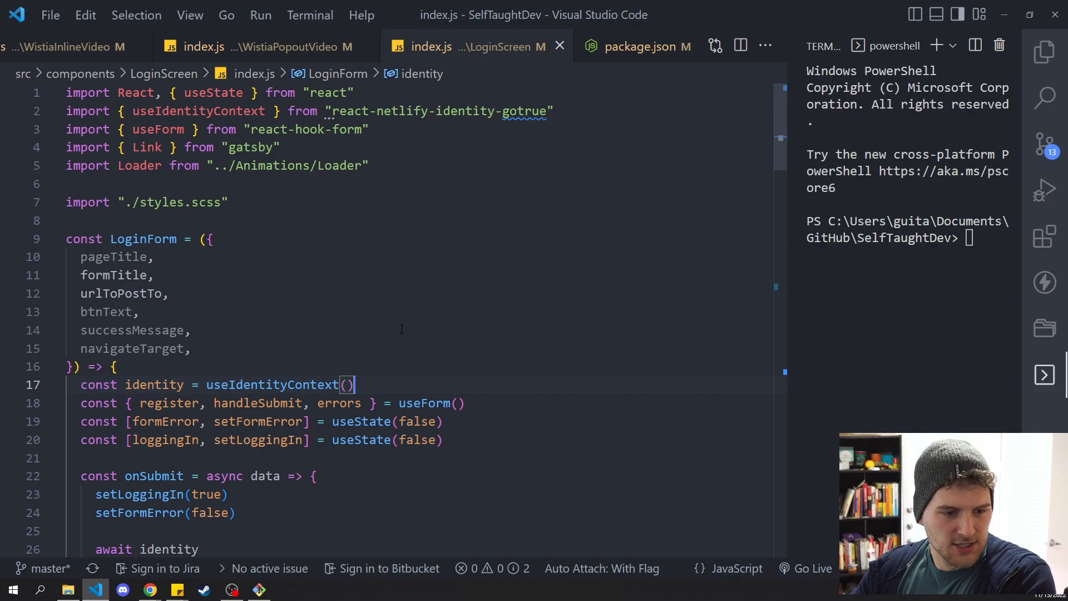
pyautogui.scroll(-2, 356, 333)
pyautogui.click(356, 326)
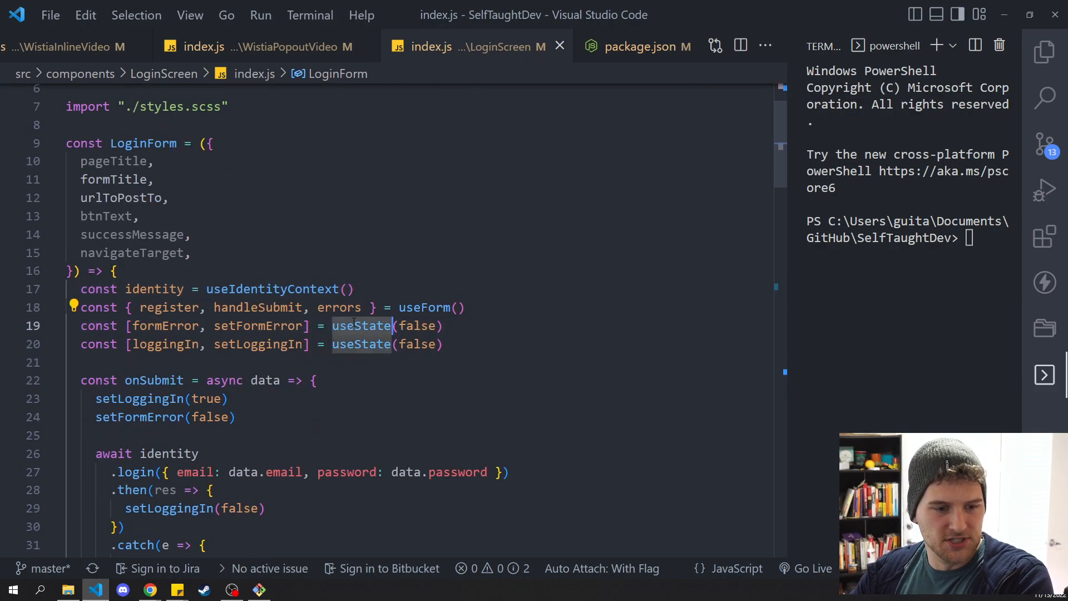
pyautogui.hotkey('ctrl', 'shift', 'k')
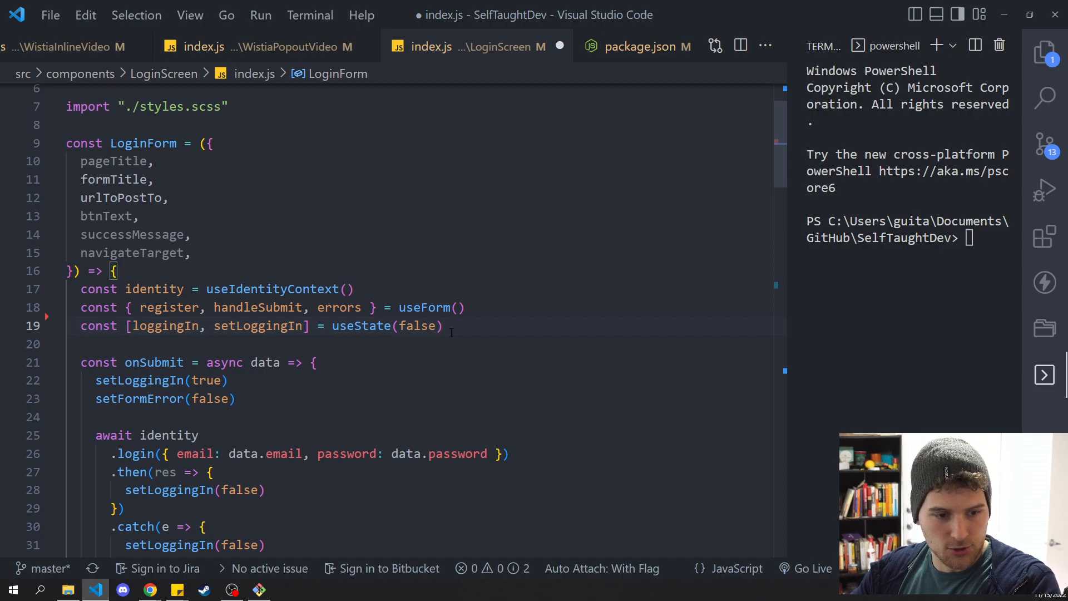
pyautogui.hotkey('ctrl', 'z')
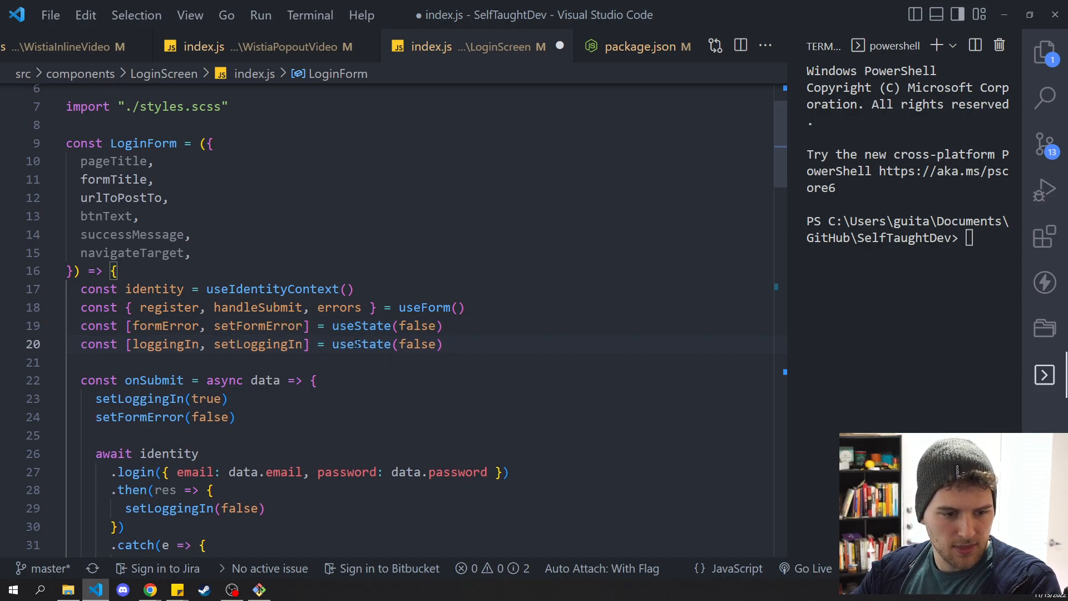
# Add ' data' on the onSubmit line 22, then undo, redo and undo it again
pyautogui.click(274, 381)
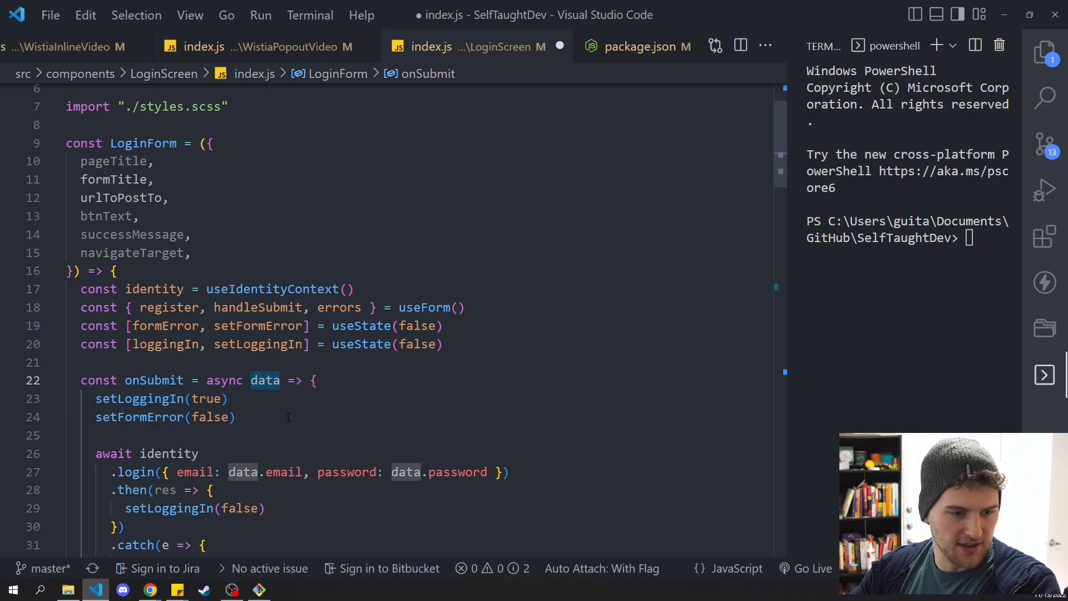
pyautogui.click(318, 380)
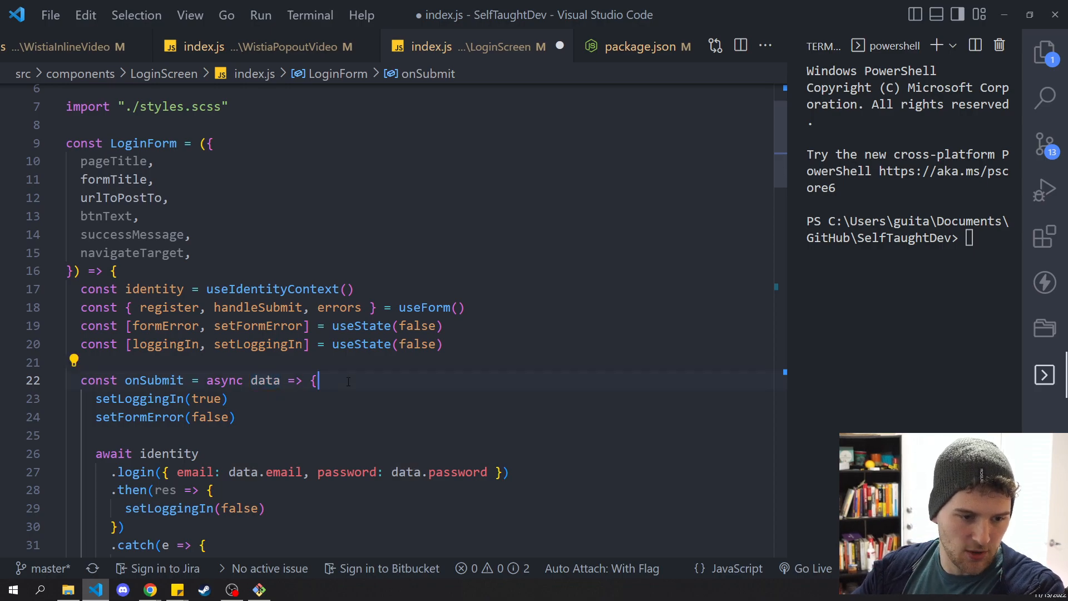
pyautogui.write('data')
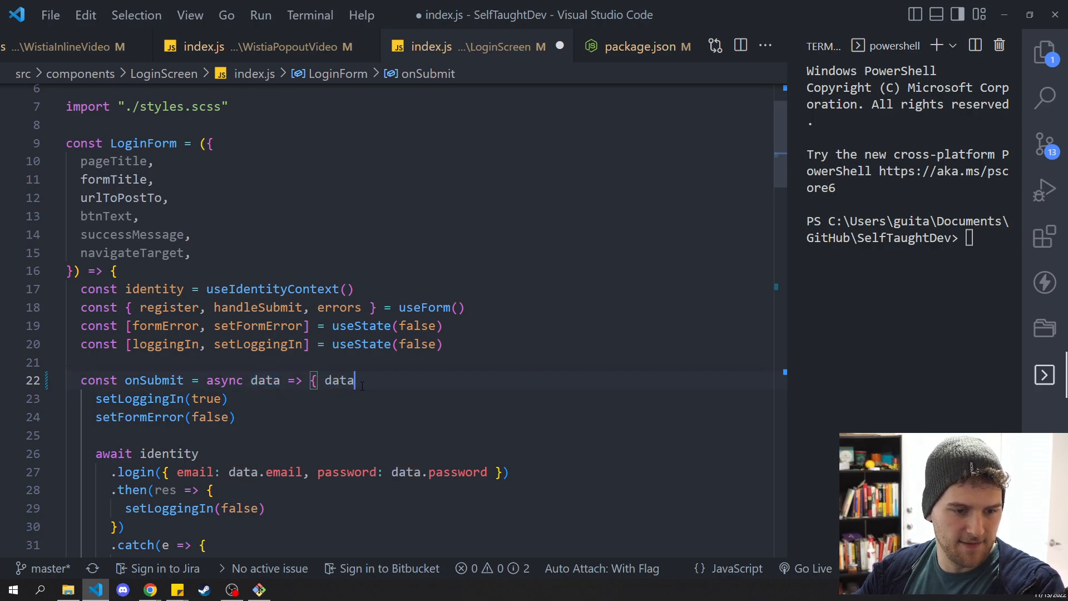
pyautogui.hotkey('ctrl', 'z')
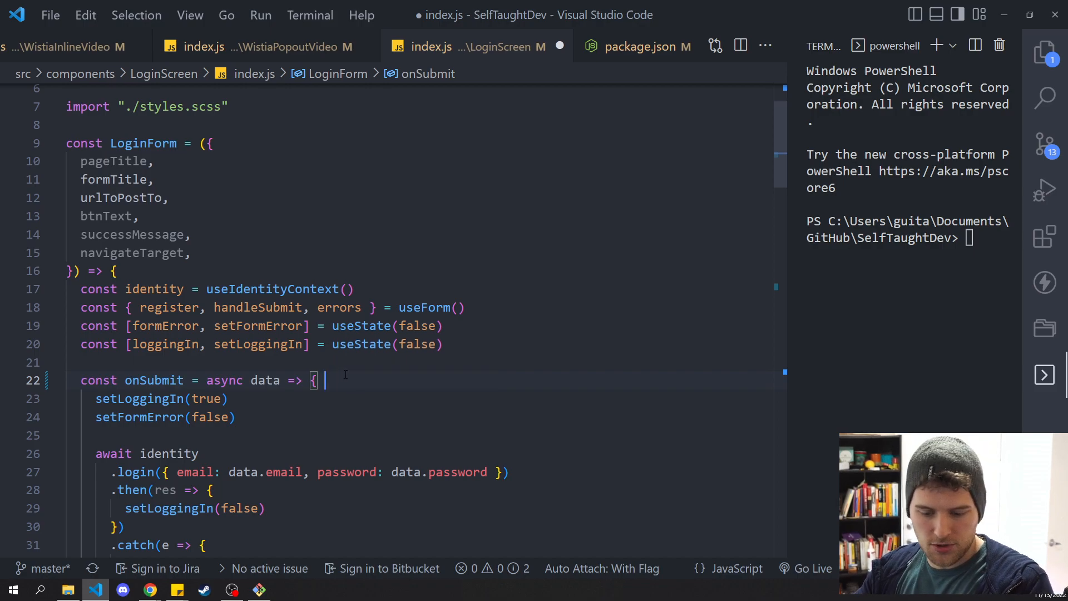
pyautogui.hotkey('ctrl', 'shift', 'z')
pyautogui.hotkey('ctrl', 'z')
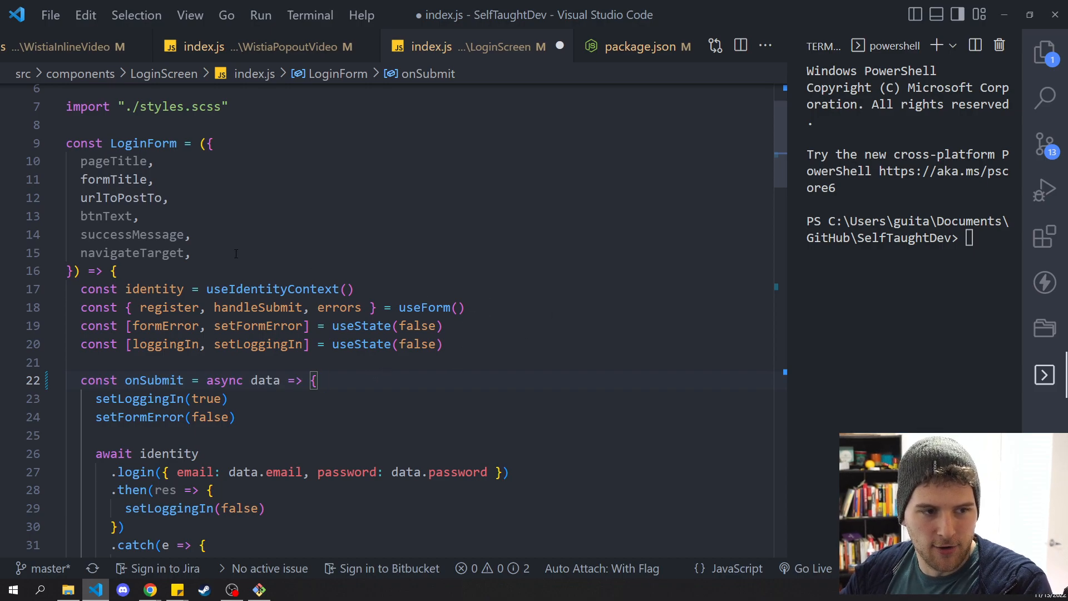
# Copy the word useForm from line 18 via the Edit menu
pyautogui.click(51, 15)
pyautogui.click(368, 289)
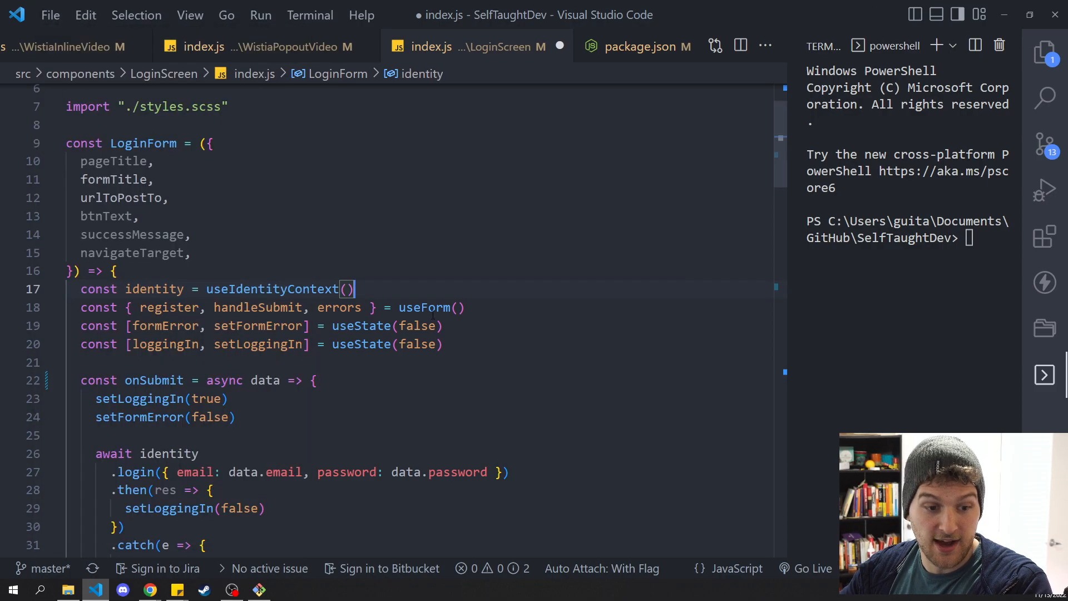
pyautogui.doubleClick(424, 307)
pyautogui.hotkey('ctrl', 'c')
pyautogui.click(51, 15)
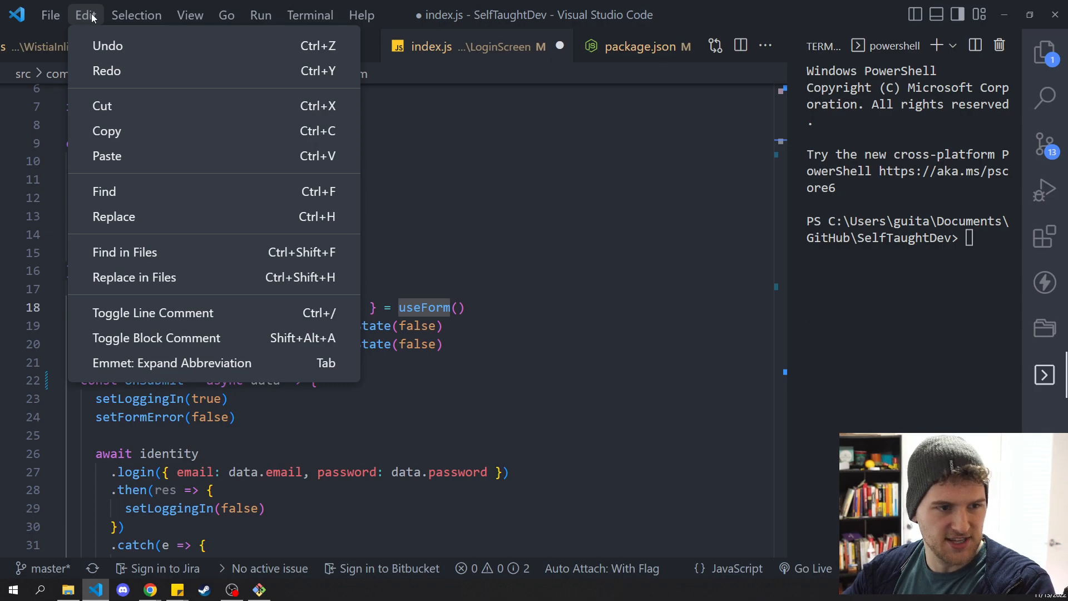
pyautogui.click(107, 131)
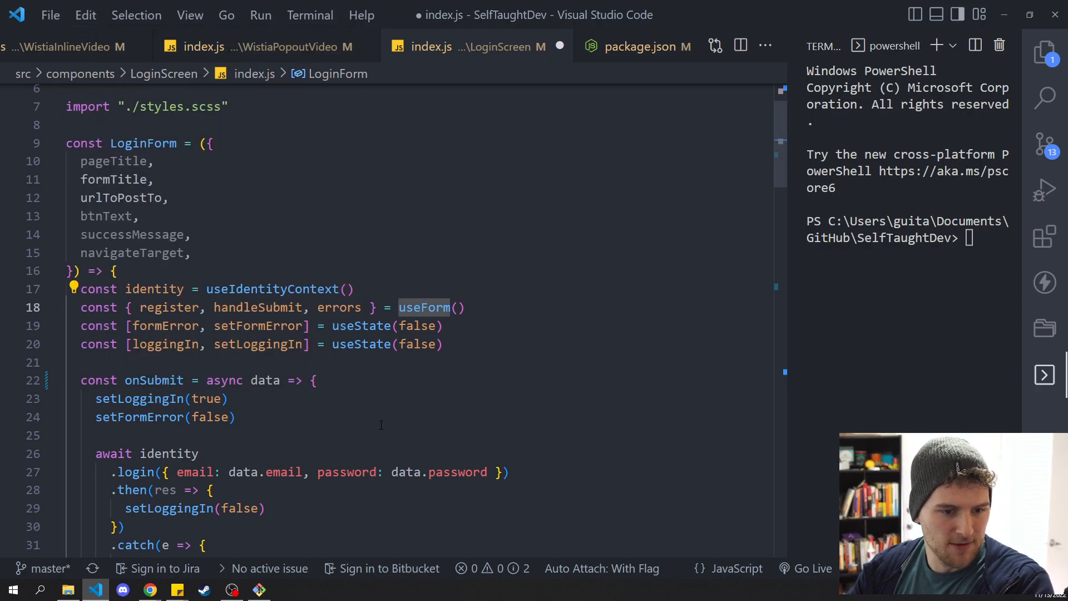
# Paste useForm after setLoggingIn(true) on line 23, delete it again and save the file
pyautogui.click(251, 398)
pyautogui.click(85, 16)
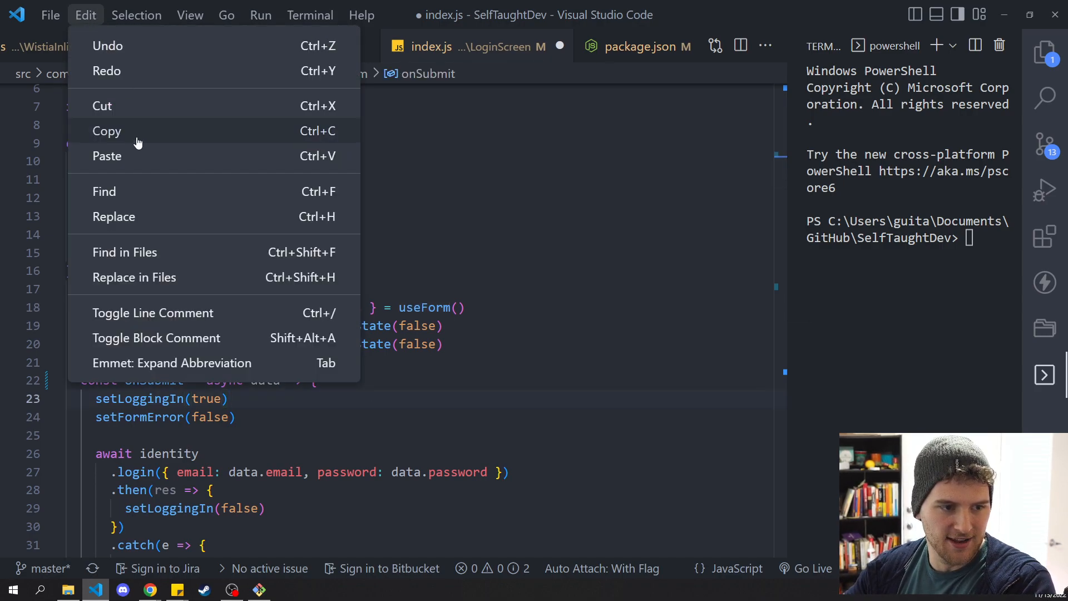
pyautogui.click(108, 155)
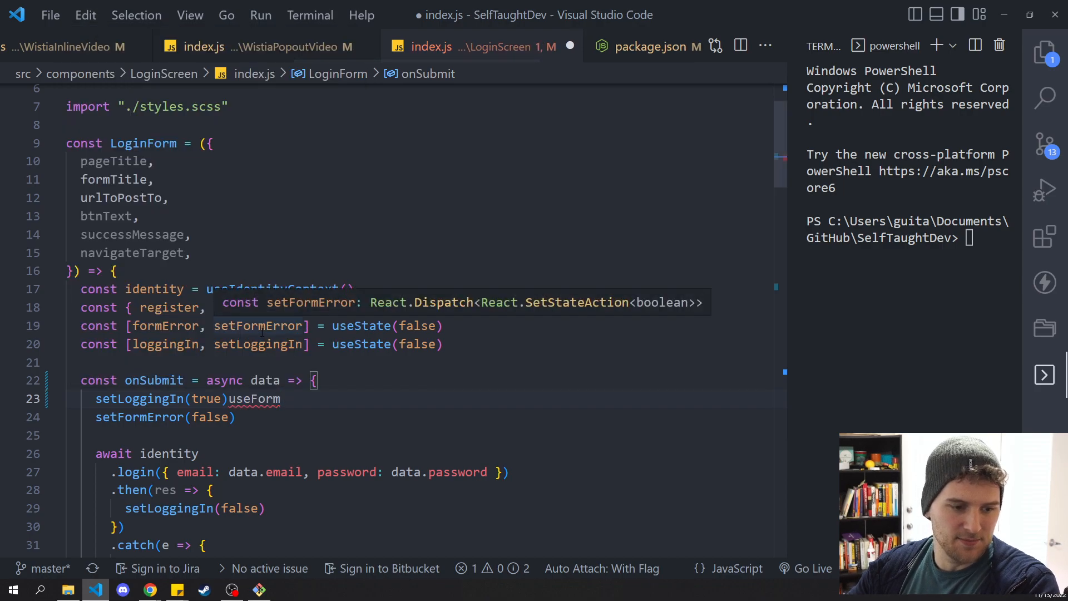
pyautogui.doubleClick(254, 398)
pyautogui.press('Delete')
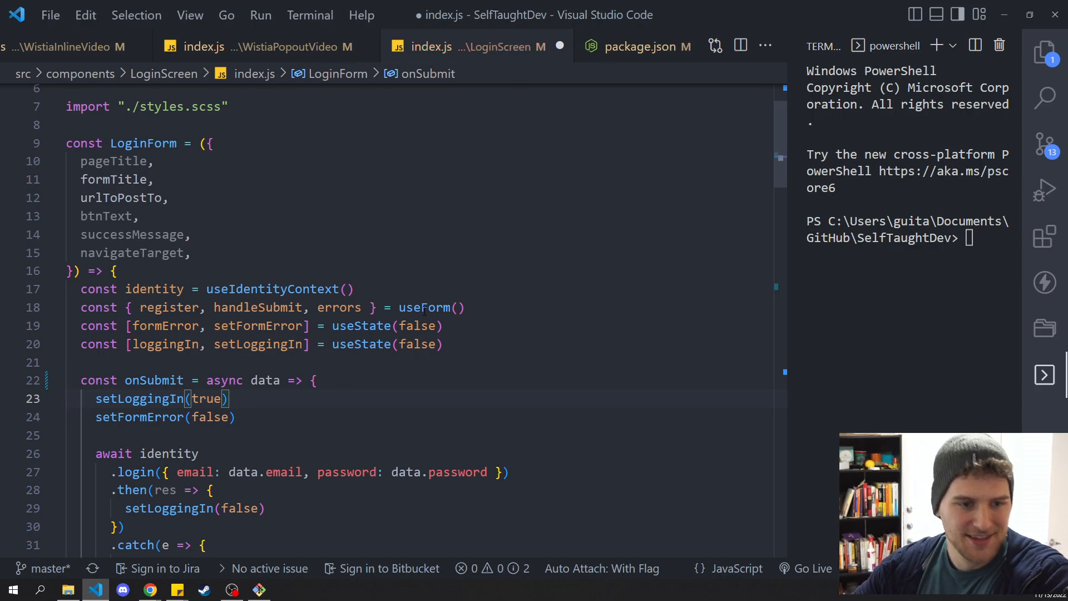
pyautogui.hotkey('ctrl', 's')
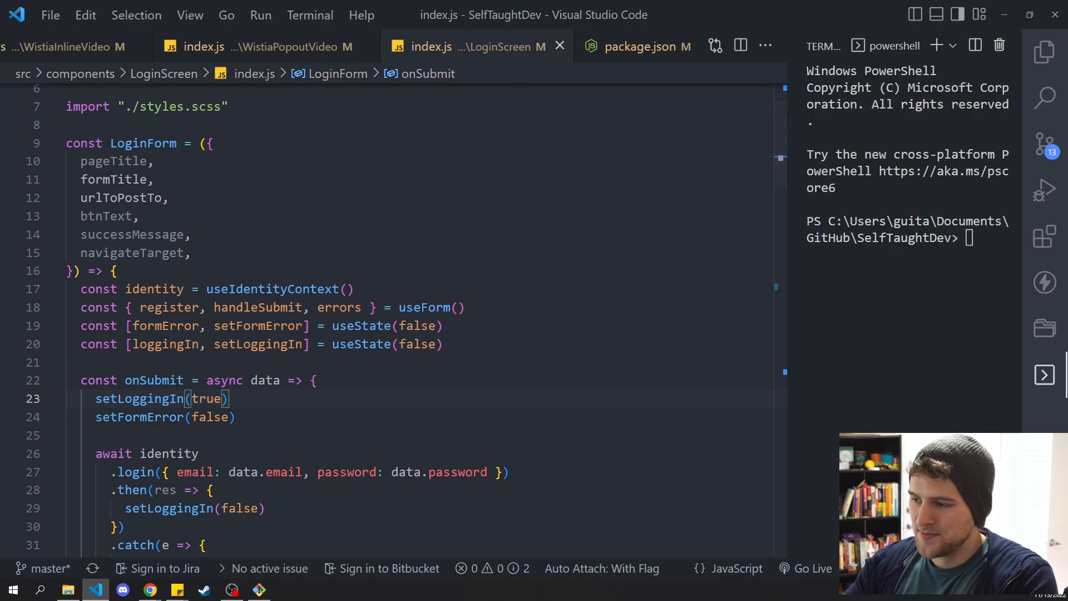
pyautogui.click(488, 194)
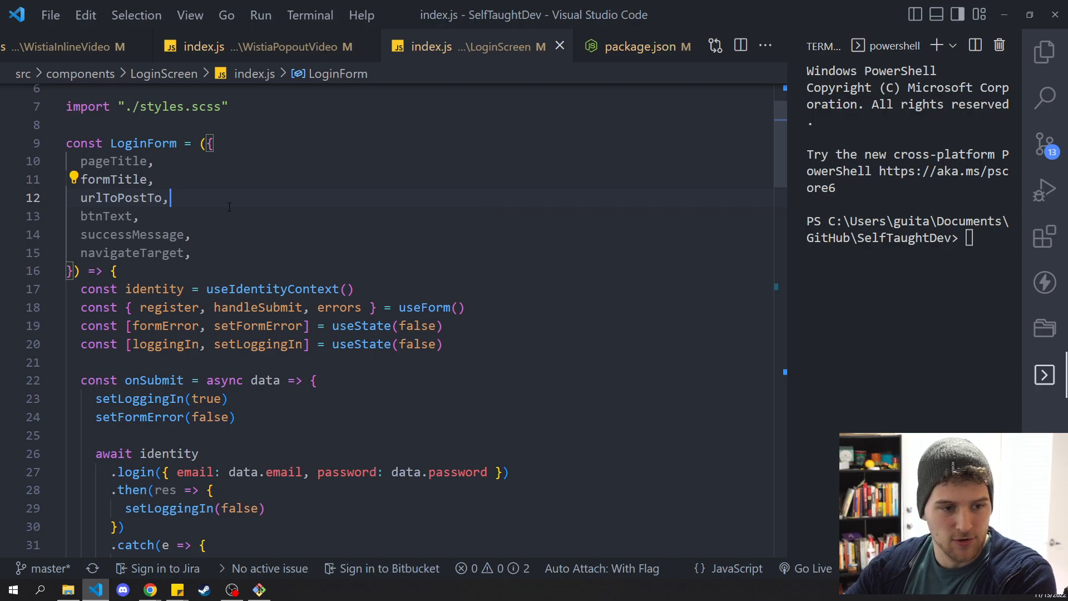
# Find 'errors' in index.js, step through its 3 matches and expand the Replace field
pyautogui.hotkey('ctrl', 'f')
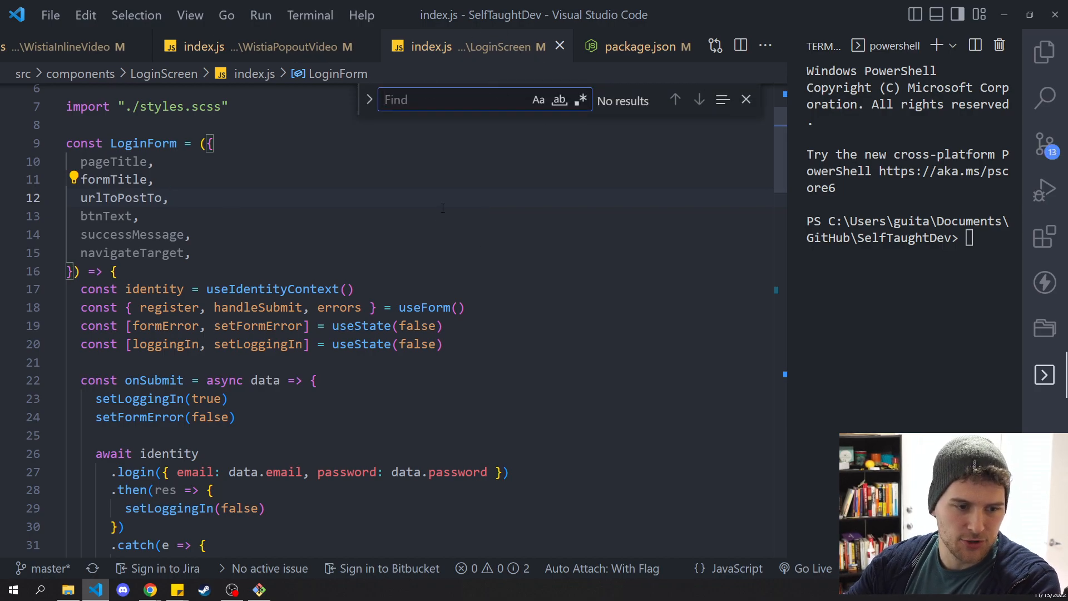
pyautogui.scroll(-5, 443, 207)
pyautogui.scroll(-5, 442, 207)
pyautogui.scroll(5, 442, 207)
pyautogui.scroll(3, 442, 208)
pyautogui.scroll(5, 442, 250)
pyautogui.click(101, 321)
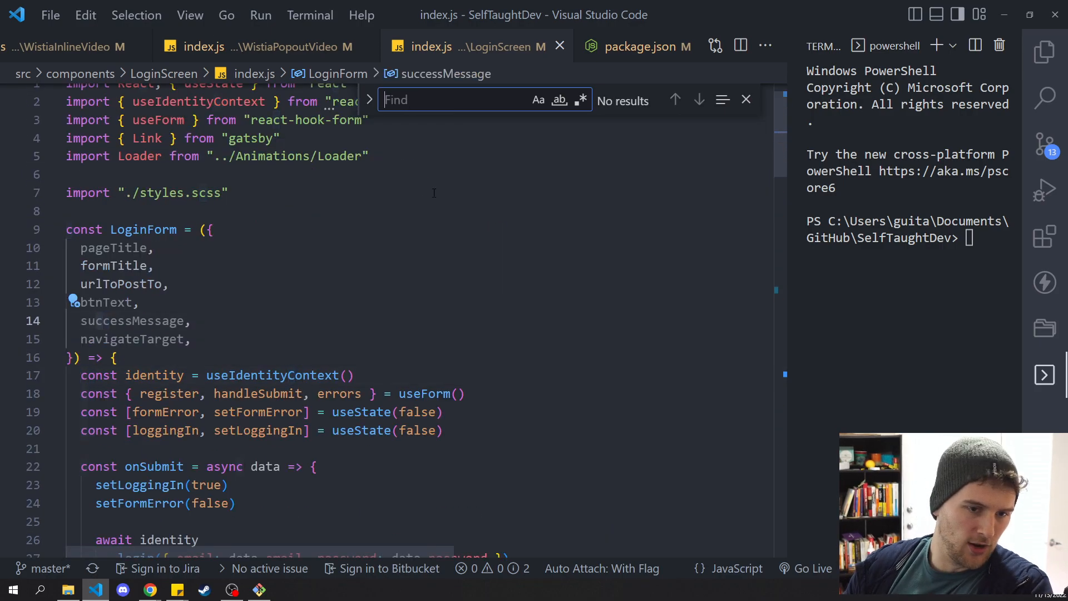
pyautogui.scroll(-8, 425, 190)
pyautogui.scroll(-5, 424, 190)
pyautogui.scroll(2, 424, 190)
pyautogui.scroll(6, 465, 209)
pyautogui.write('errors')
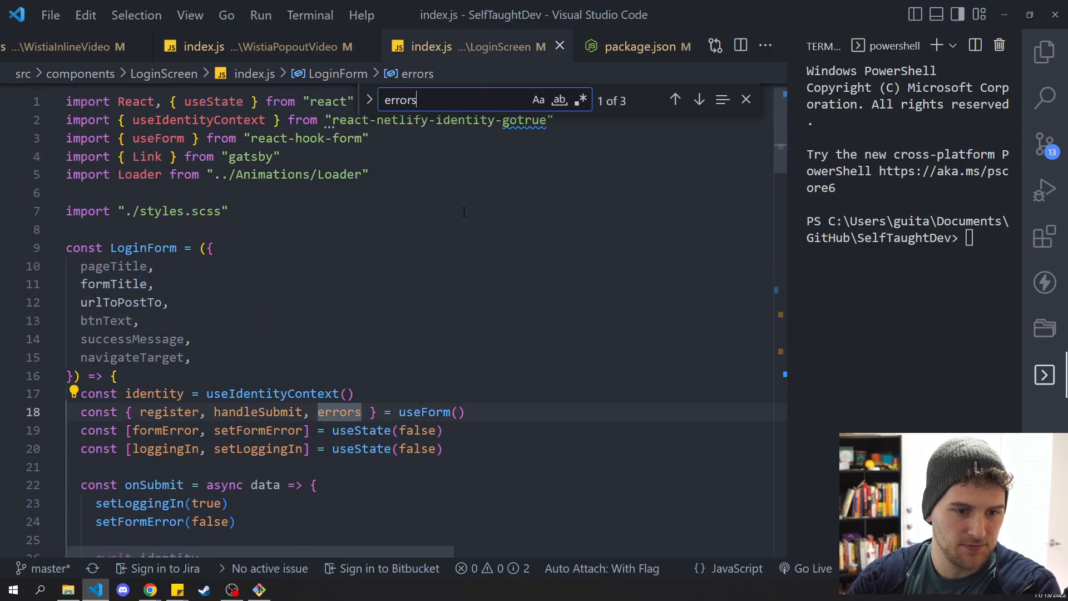
pyautogui.press('Return')
pyautogui.press('Return')
pyautogui.press('Return')
pyautogui.press('Return')
pyautogui.press('Return')
pyautogui.press('Return')
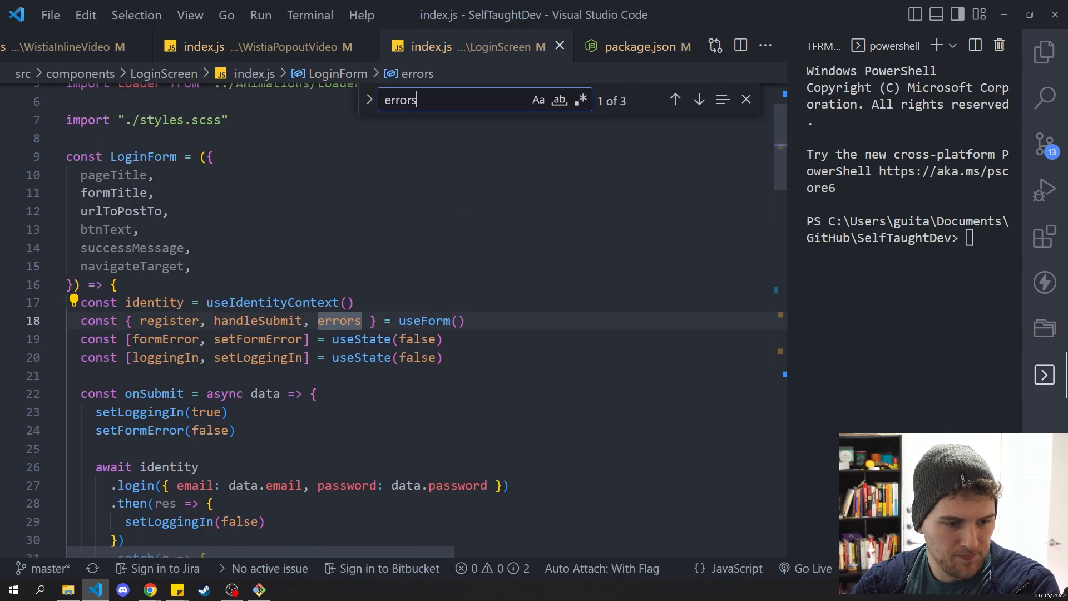
pyautogui.click(368, 99)
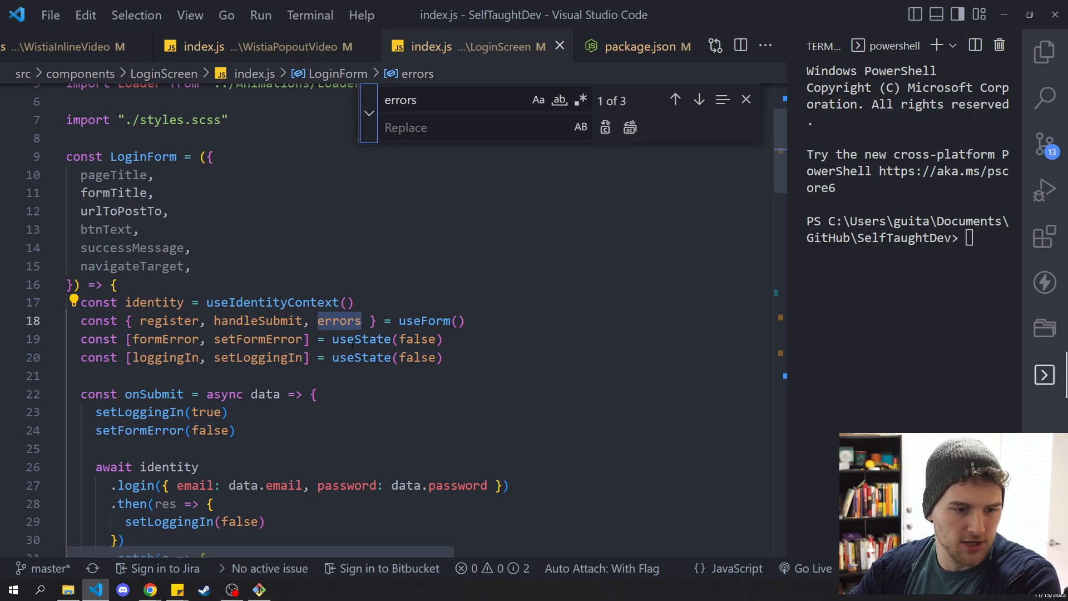
# Replace the first 'errors' with 'replace', then Replace All remaining matches
pyautogui.press('Escape')
pyautogui.click(430, 127)
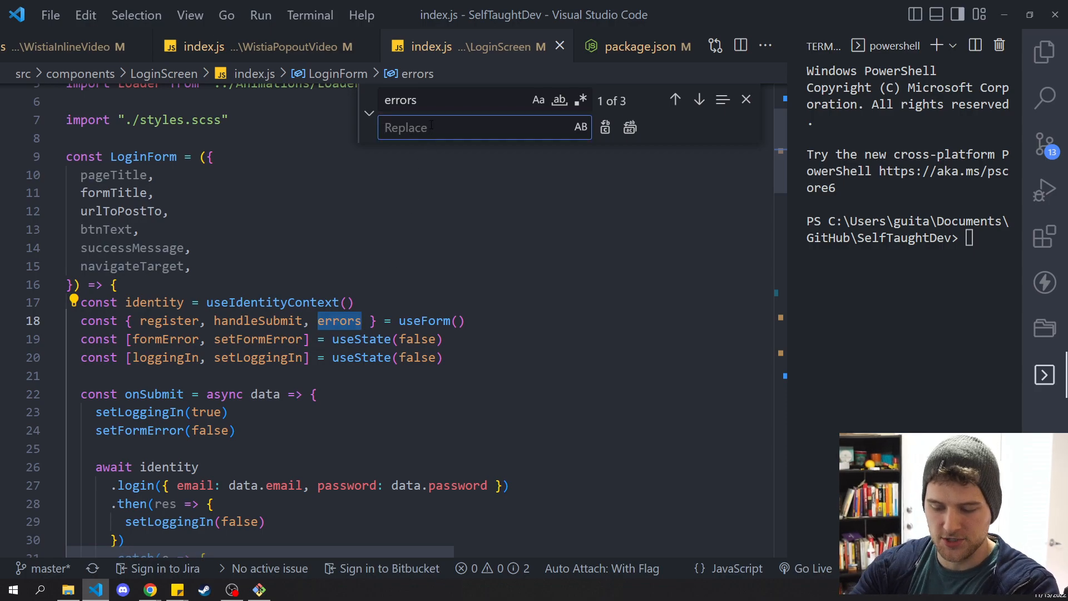
pyautogui.write('replace')
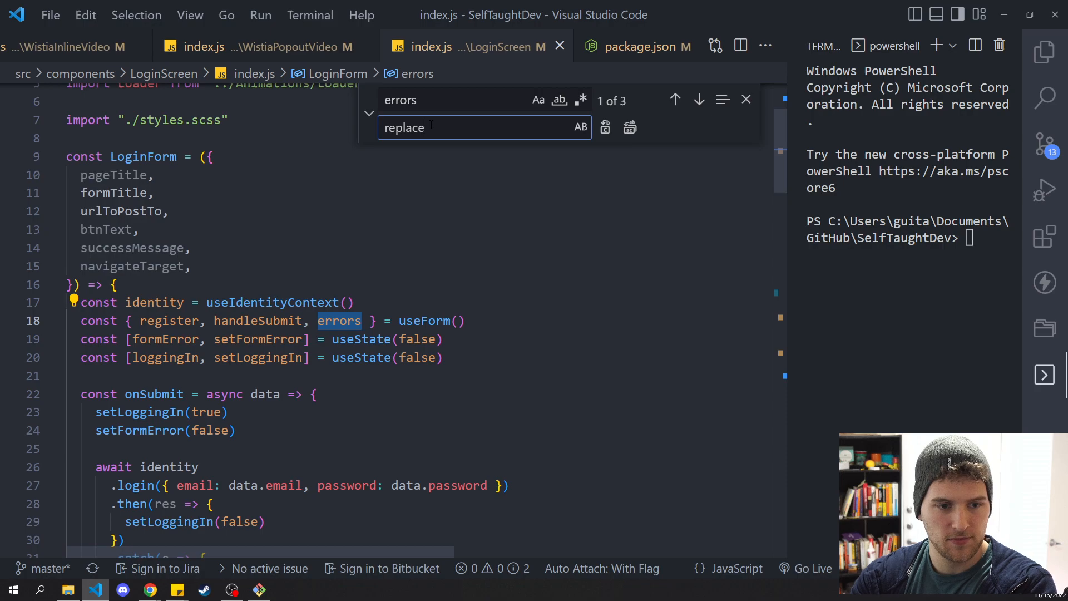
pyautogui.click(606, 128)
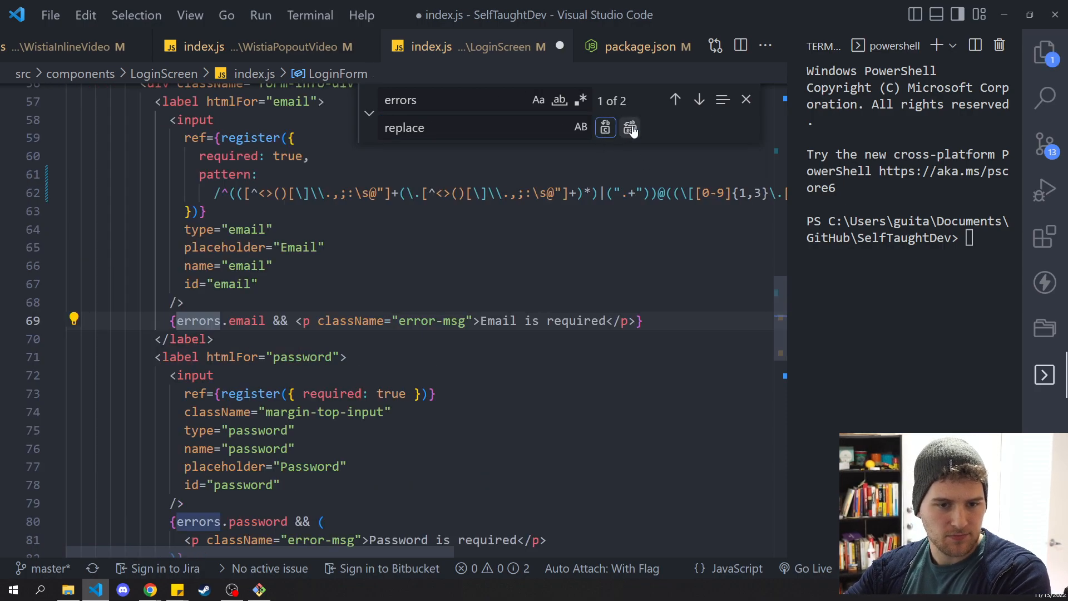
pyautogui.click(630, 128)
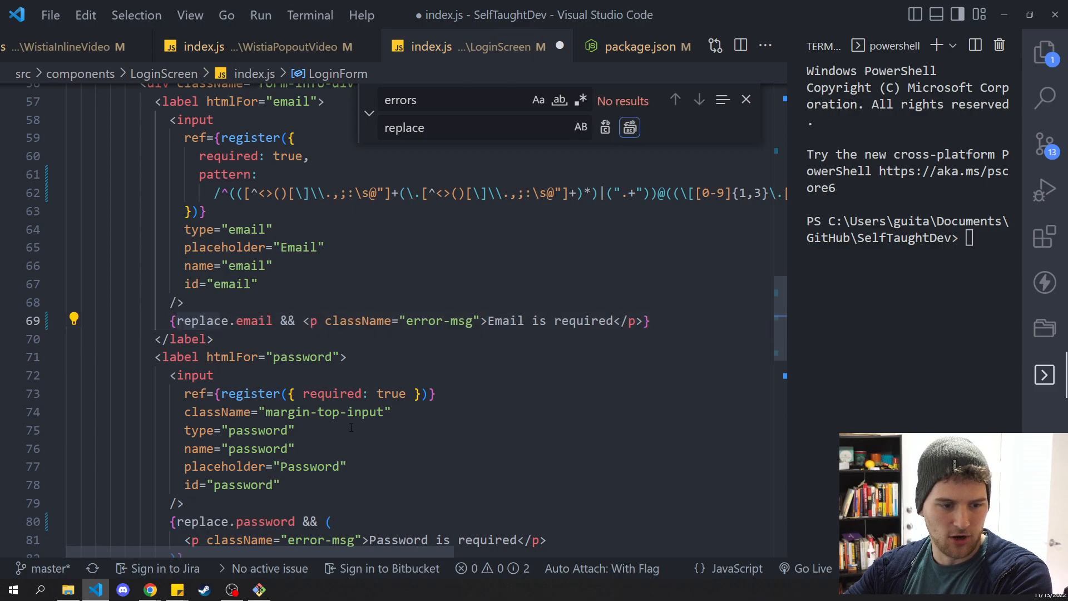
# Copy 'replace' into the Find field, jump to match 1, then collapse and close the widget
pyautogui.doubleClick(432, 127)
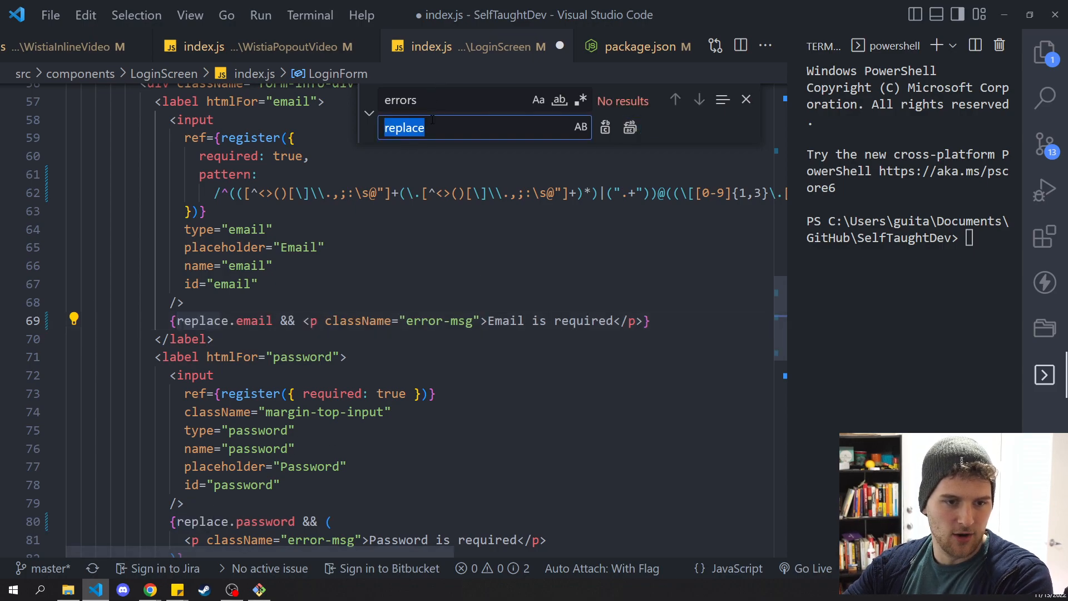
pyautogui.hotkey('ctrl', 'c')
pyautogui.hotkey('shift', 'Tab')
pyautogui.hotkey('ctrl', 'v')
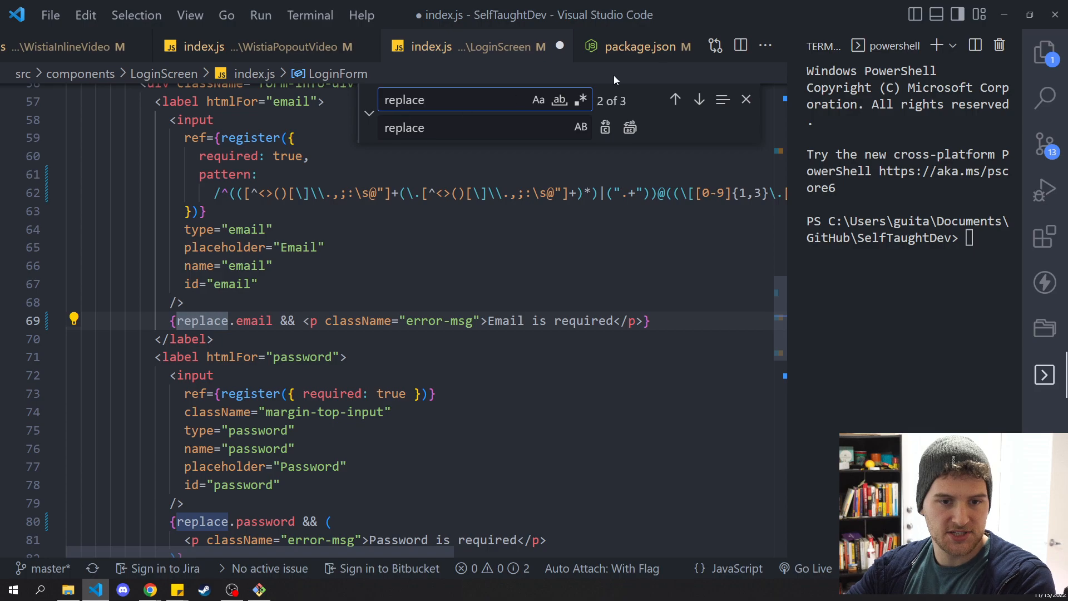
pyautogui.click(559, 100)
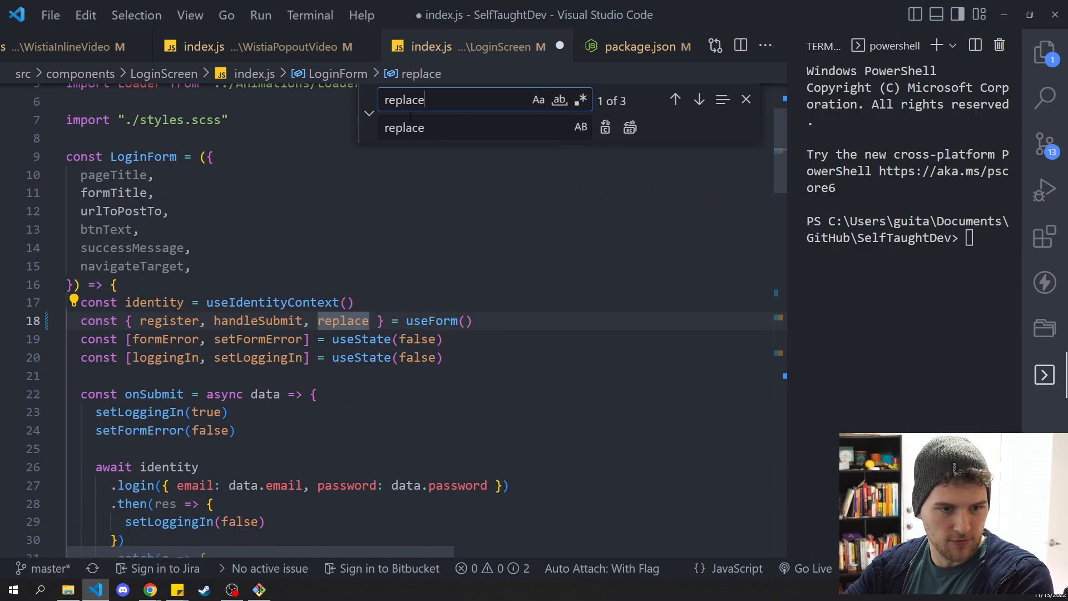
pyautogui.click(370, 114)
pyautogui.click(745, 100)
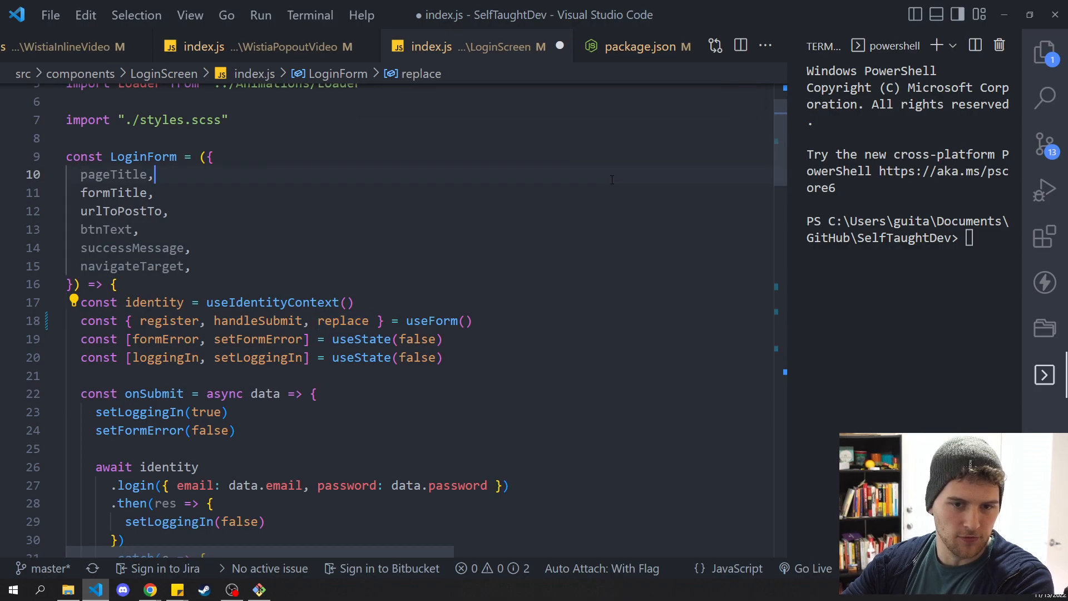
pyautogui.click(156, 174)
# Search the whole project for 'errors', widen the results panel and toggle Replace open and closed
pyautogui.hotkey('ctrl', 'shift', 'f')
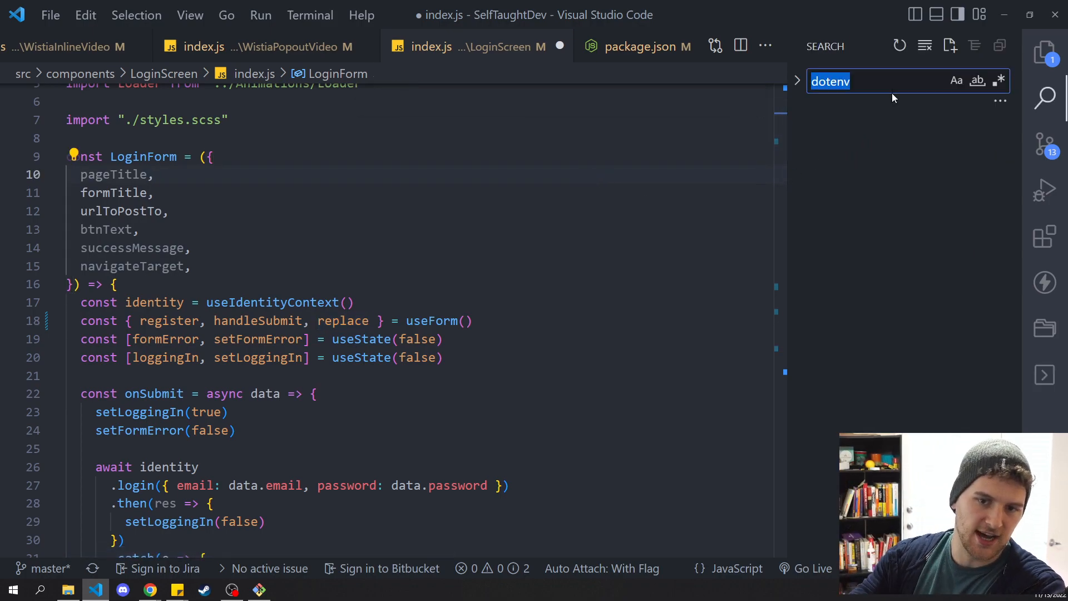
pyautogui.write('errors')
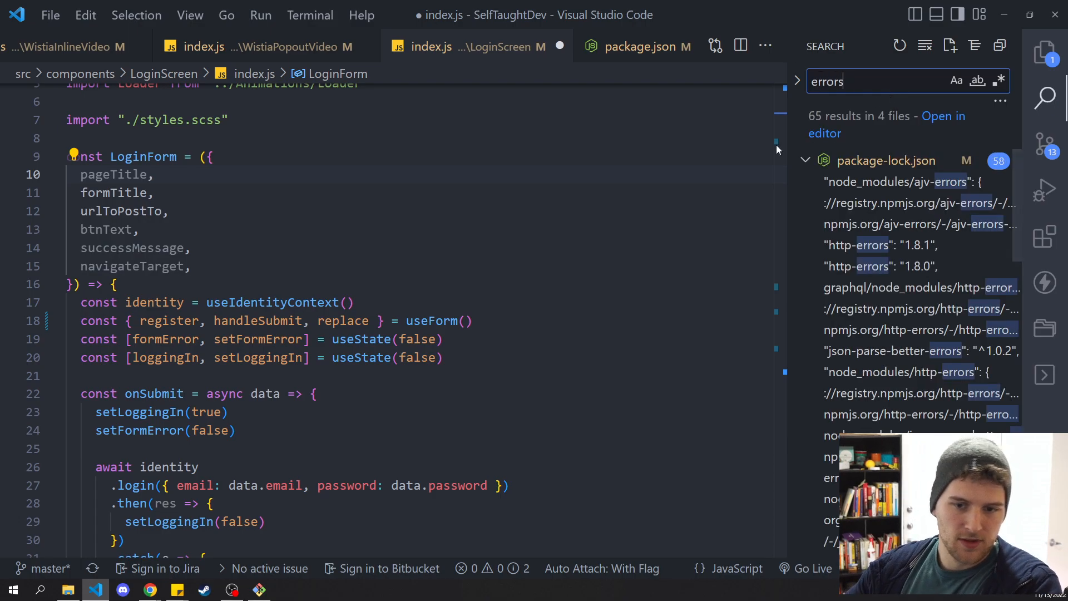
pyautogui.moveTo(788, 251); pyautogui.dragTo(734, 250)
pyautogui.scroll(-5, 885, 242)
pyautogui.scroll(3, 884, 243)
pyautogui.moveTo(742, 83); pyautogui.dragTo(647, 84)
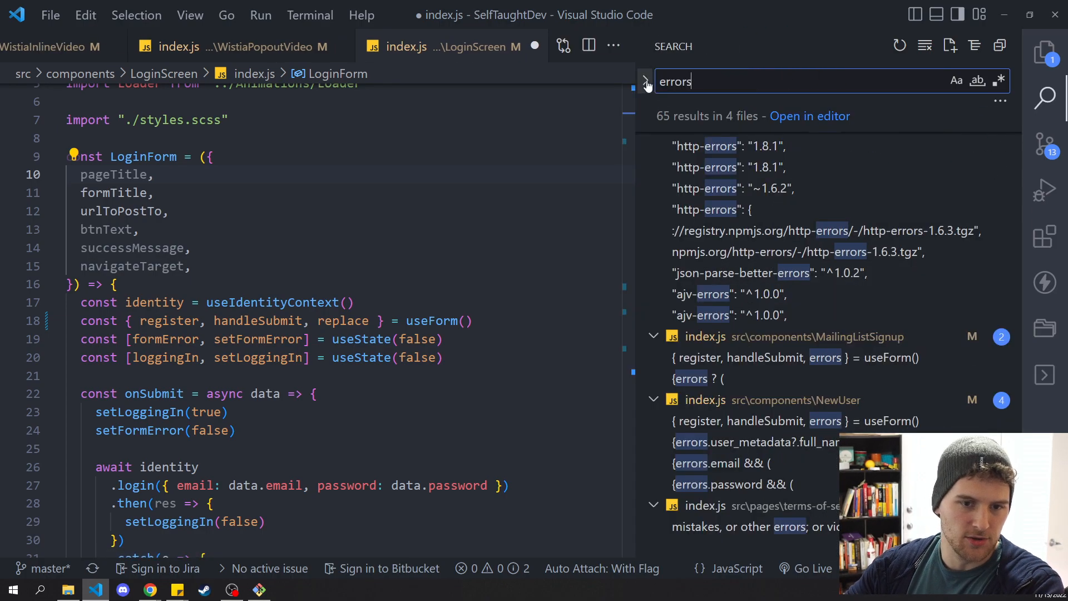
pyautogui.click(647, 84)
pyautogui.click(751, 112)
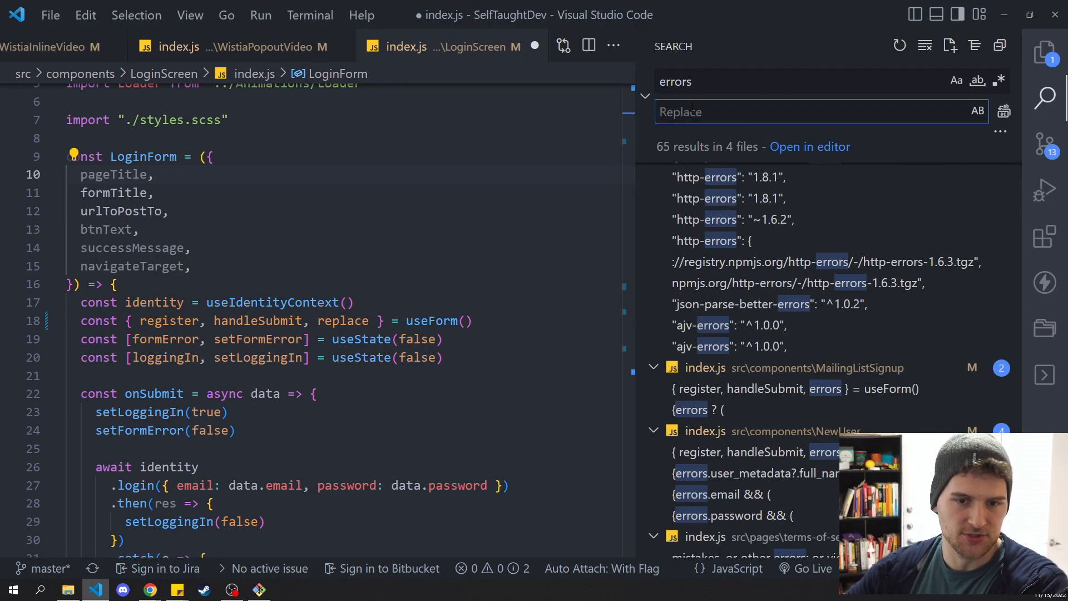
pyautogui.click(645, 94)
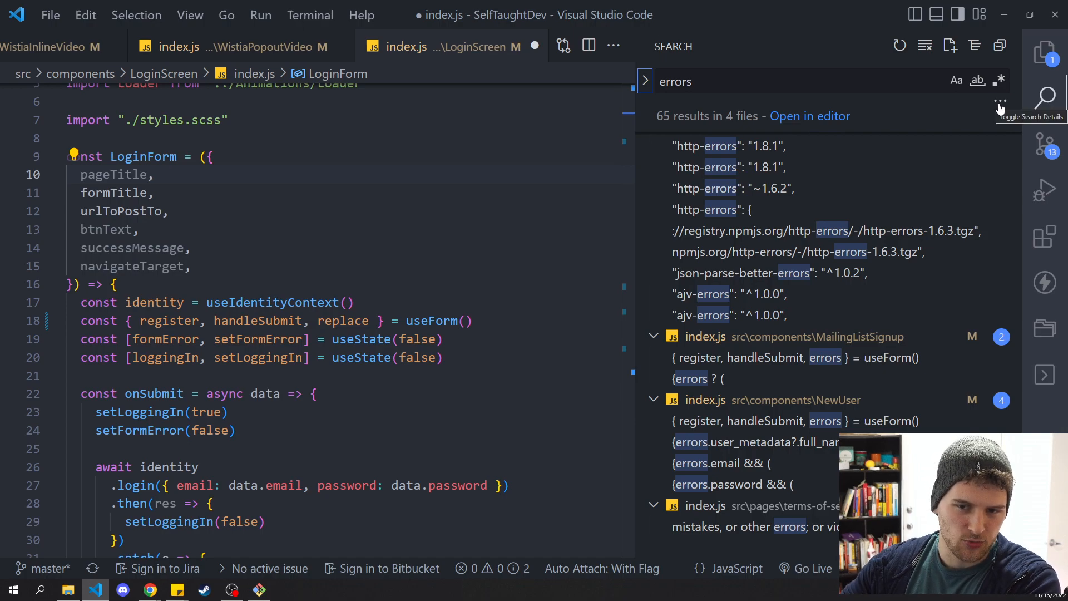
# Exclude '__tests__, .json' from the project search for 'errors'
pyautogui.click(1002, 106)
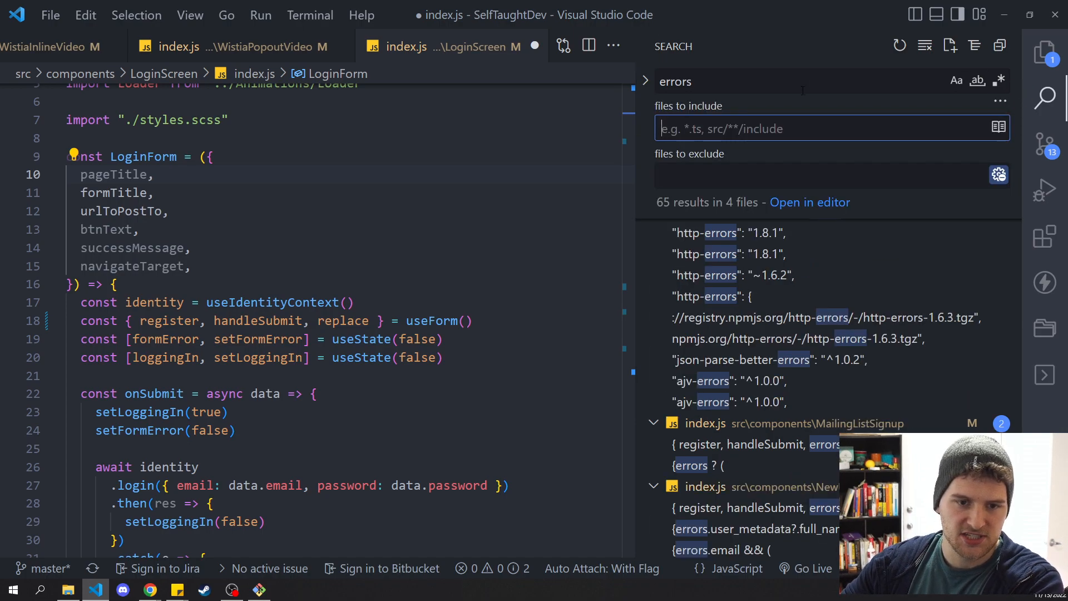
pyautogui.click(663, 105)
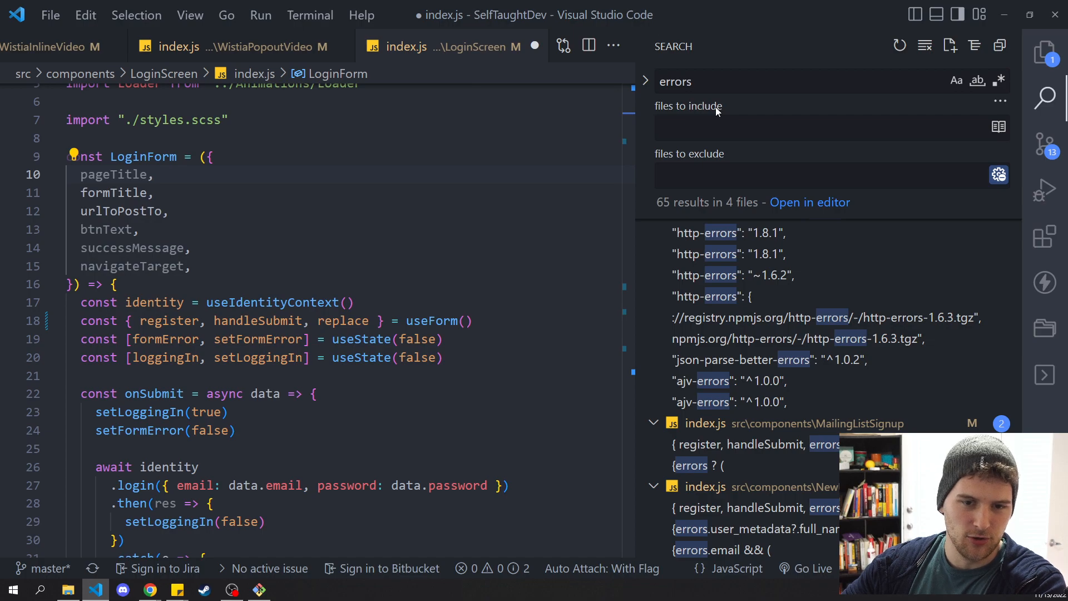
pyautogui.click(723, 175)
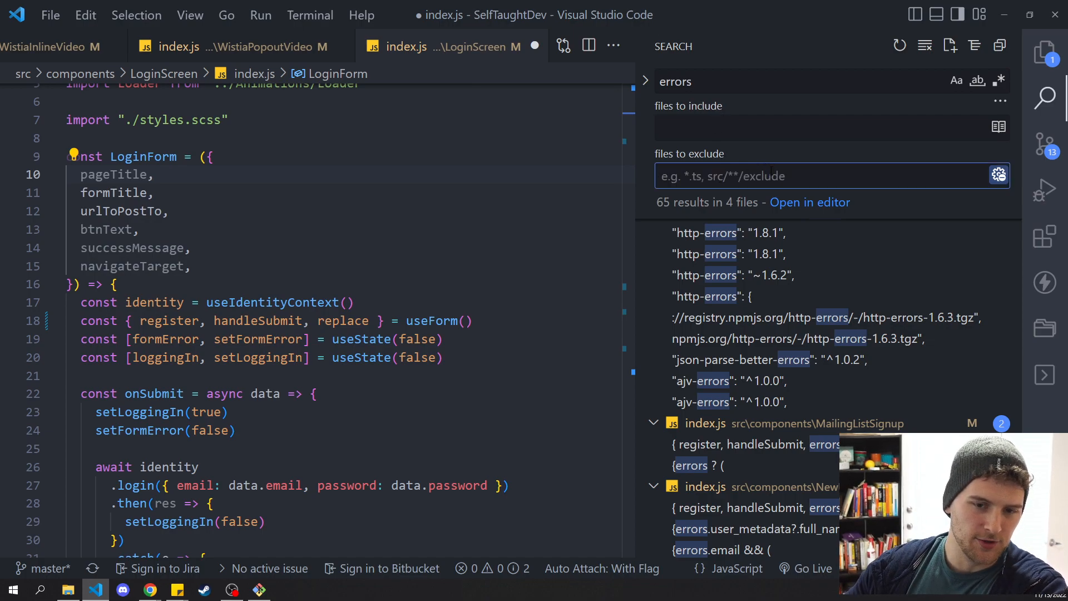
pyautogui.write('__tes')
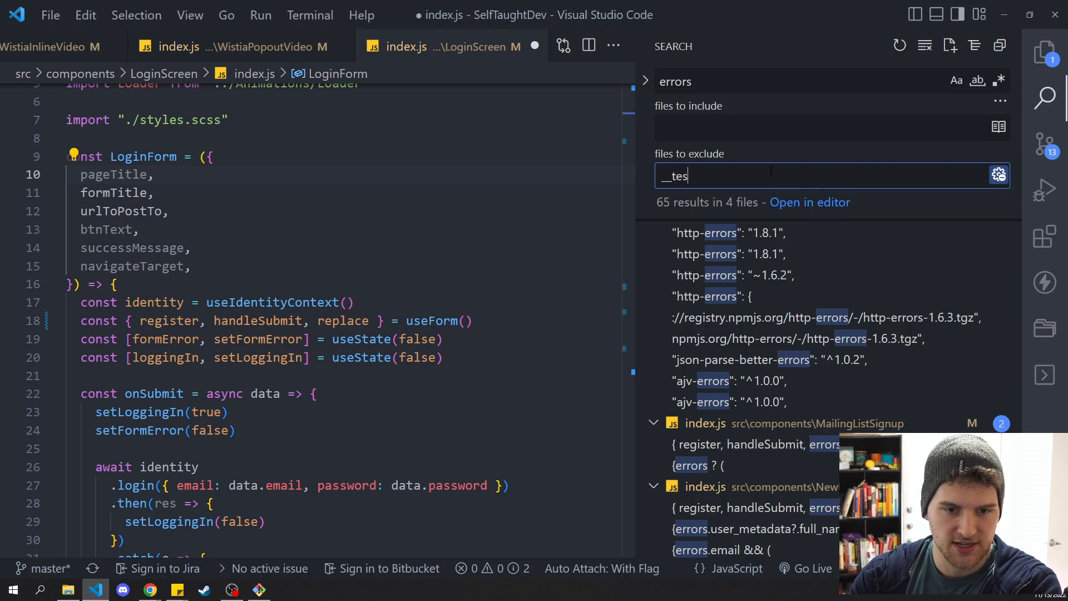
pyautogui.write('ts__')
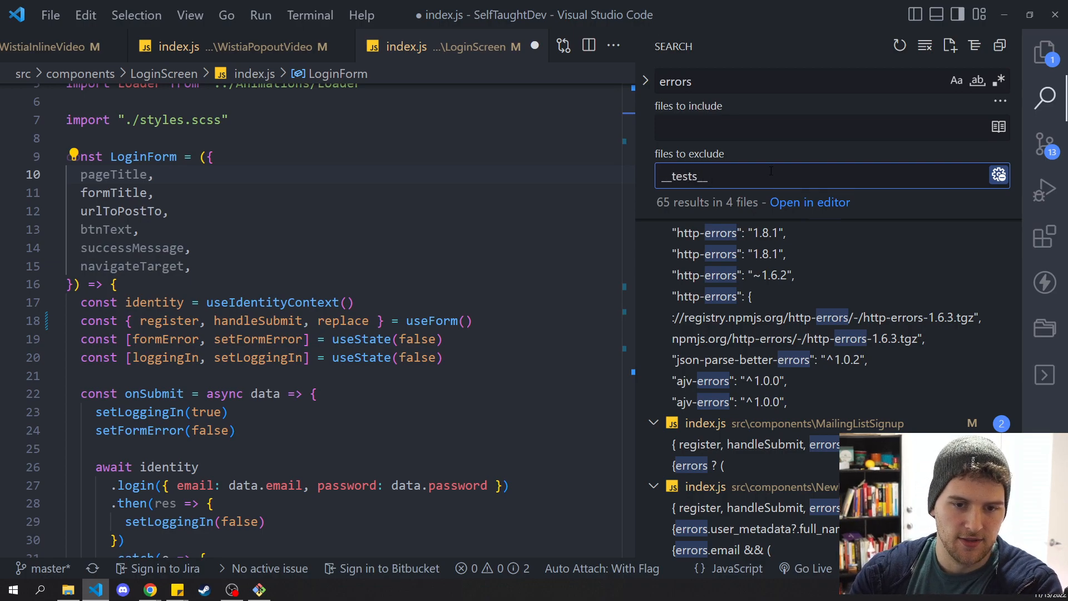
pyautogui.write(', mock')
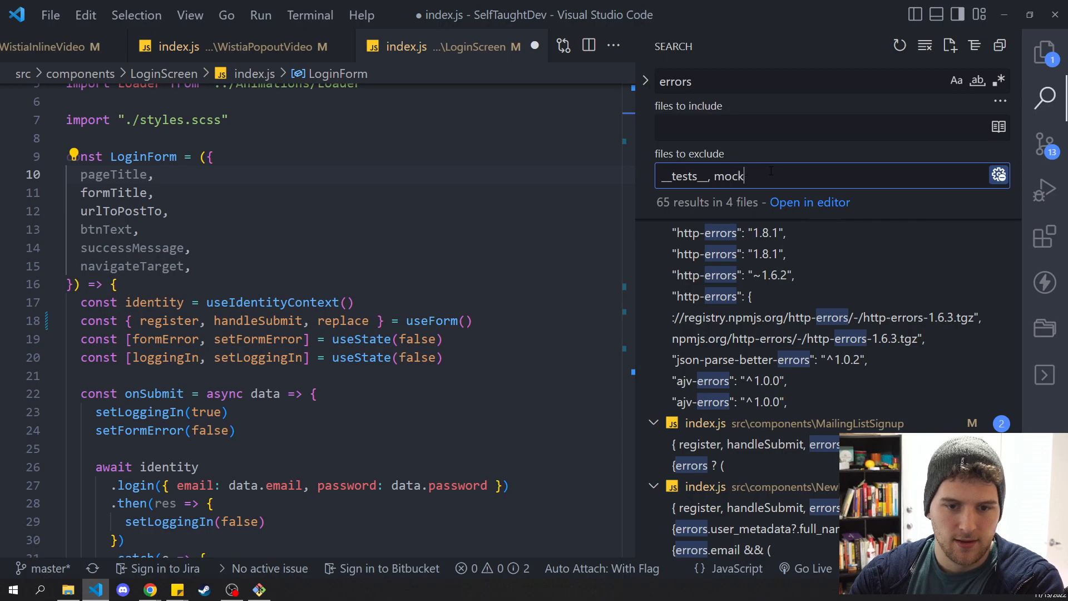
pyautogui.press('BackSpace')
pyautogui.press('BackSpace')
pyautogui.press('BackSpace')
pyautogui.press('BackSpace')
pyautogui.write('.json')
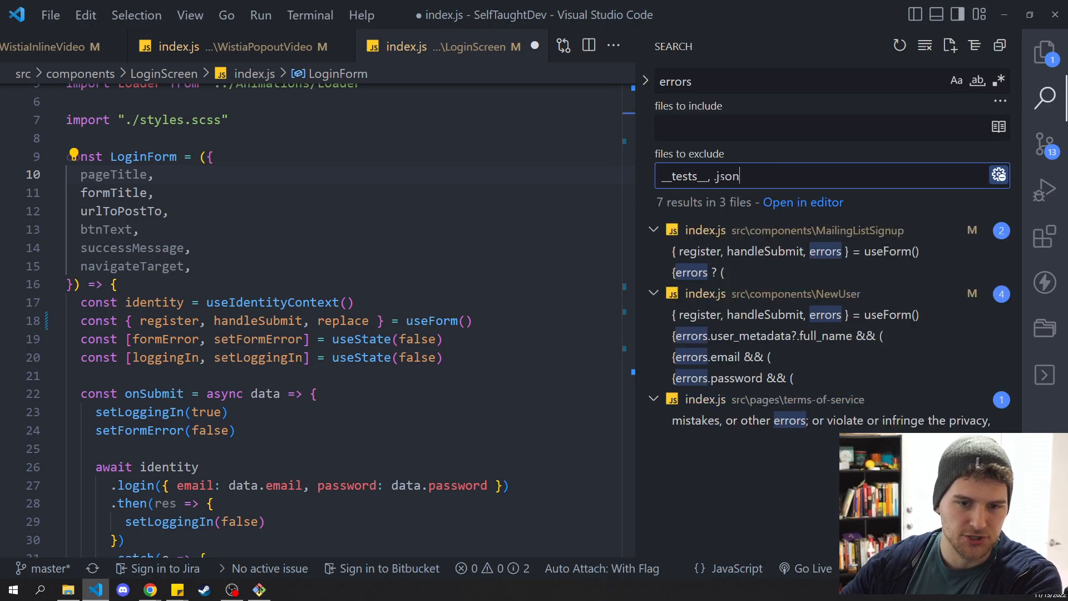
pyautogui.moveTo(711, 175); pyautogui.dragTo(656, 178)
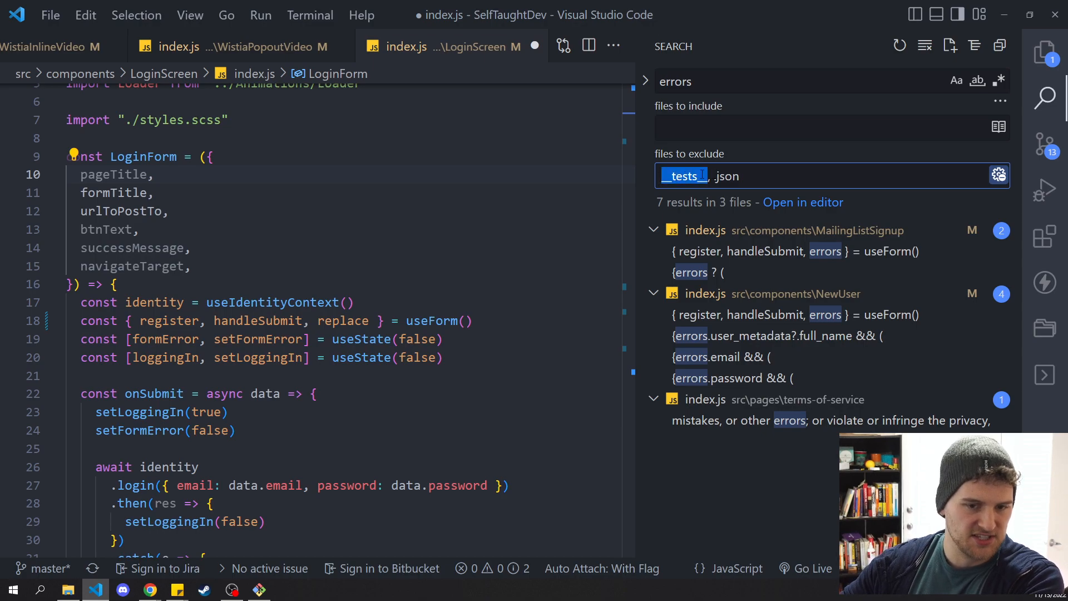
pyautogui.moveTo(732, 335)
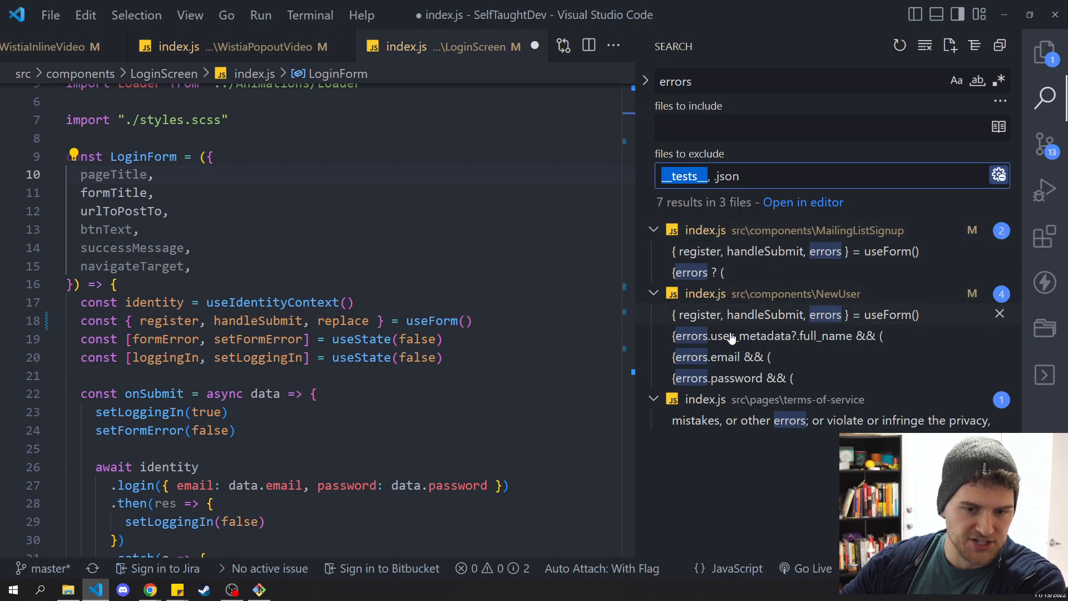
# Compare the narrowed results with the exclude settings toggled off and on
pyautogui.click(998, 175)
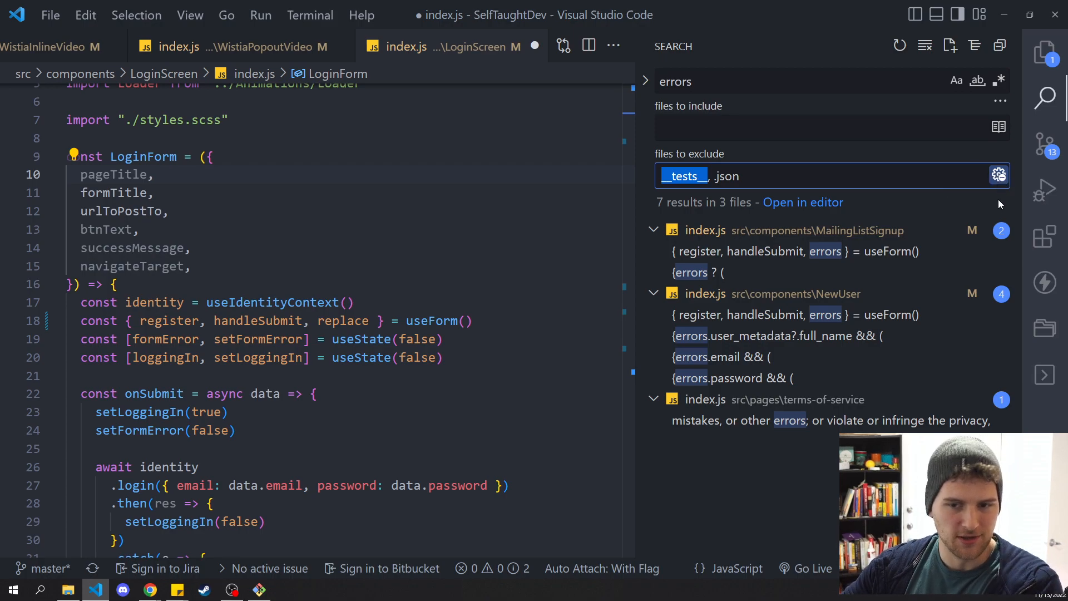
pyautogui.hotkey('alt', 'Tab')
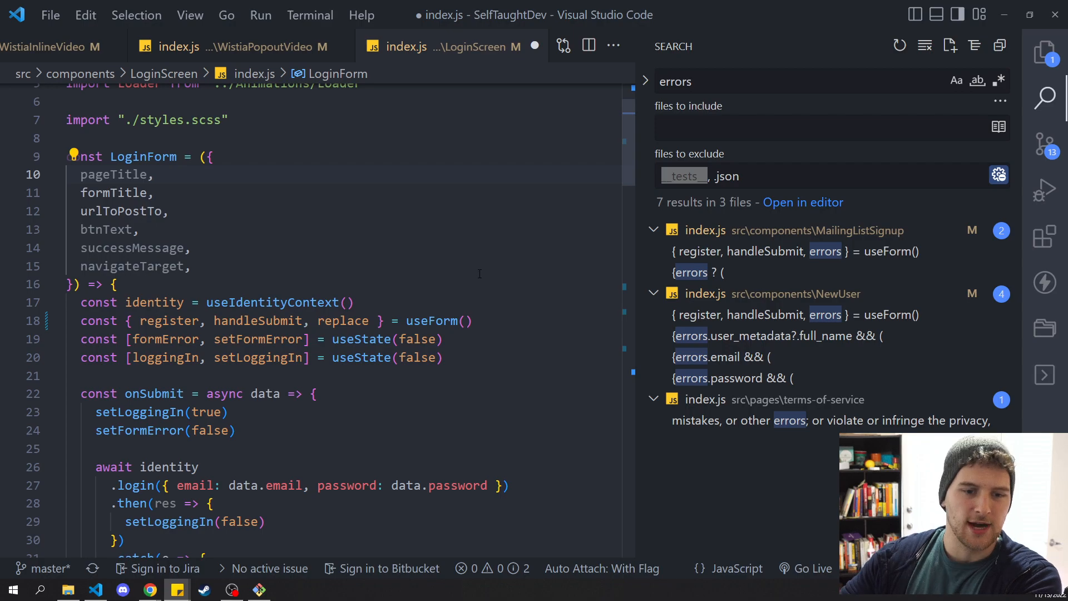
# Find gatsby-config.js by name via Ctrl+P and open it
pyautogui.click(441, 267)
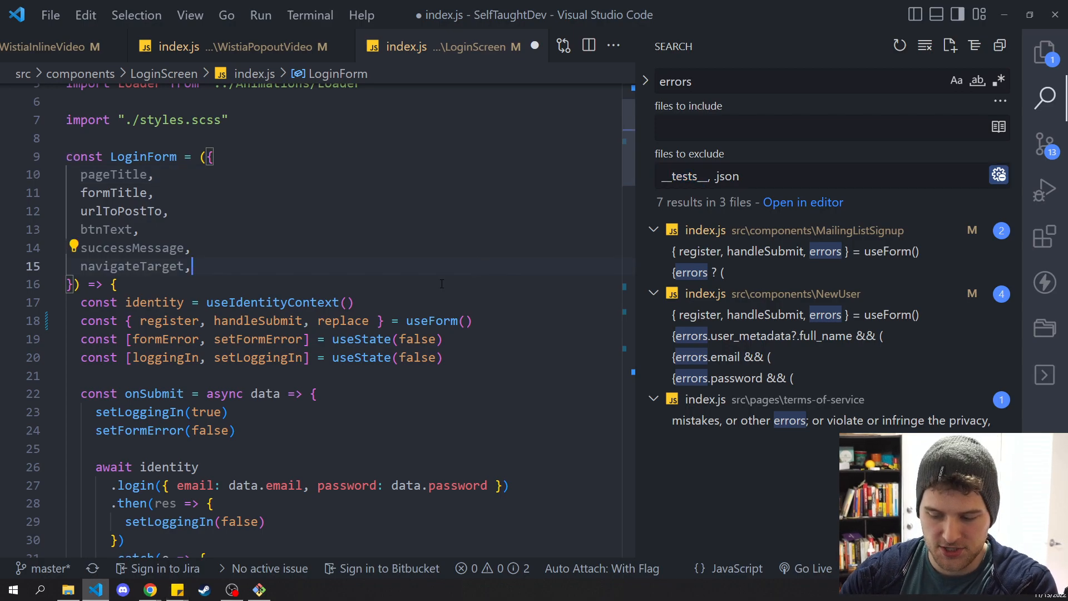
pyautogui.hotkey('ctrl', 'p')
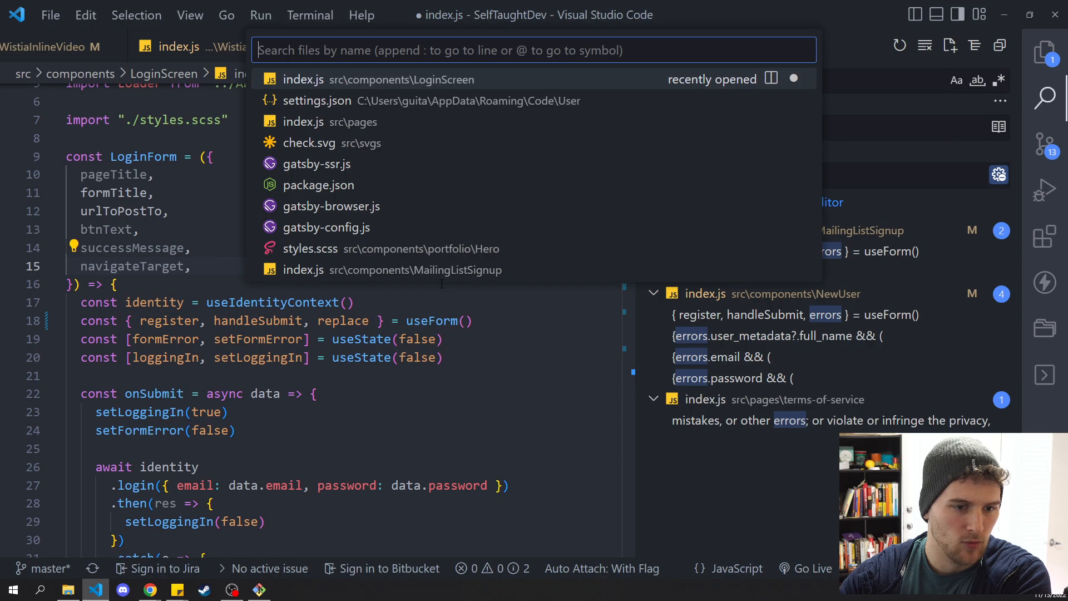
pyautogui.moveTo(372, 227)
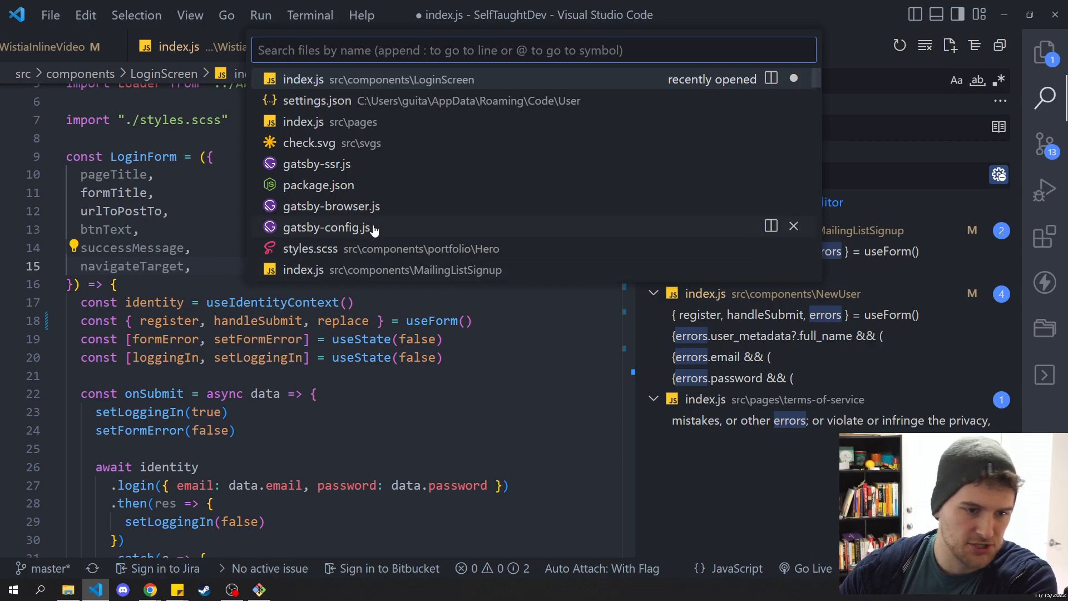
pyautogui.write('gat')
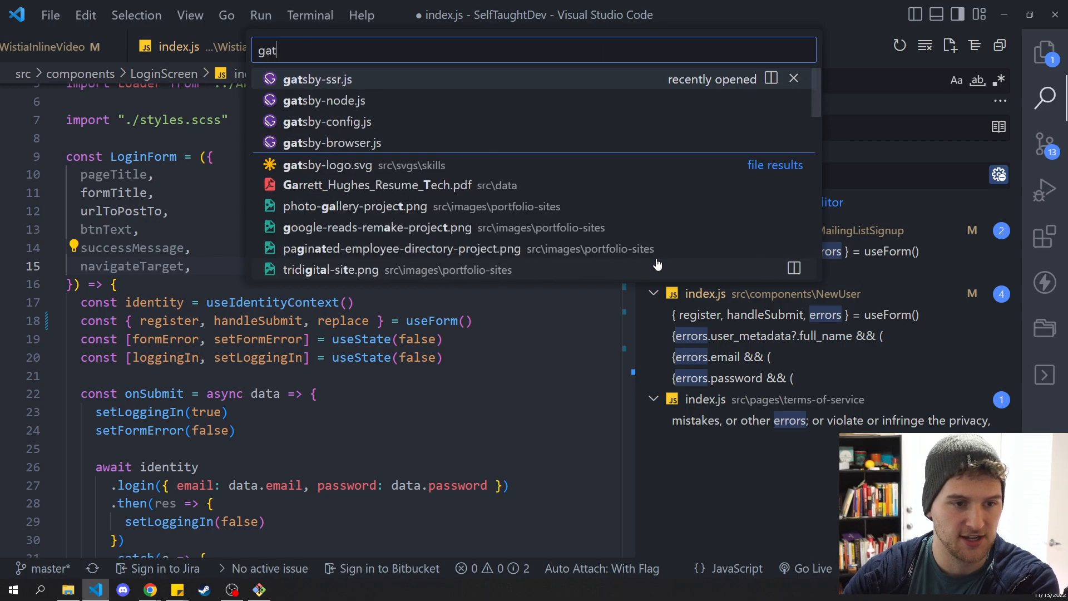
pyautogui.press('Down')
pyautogui.press('Down')
pyautogui.press('Down')
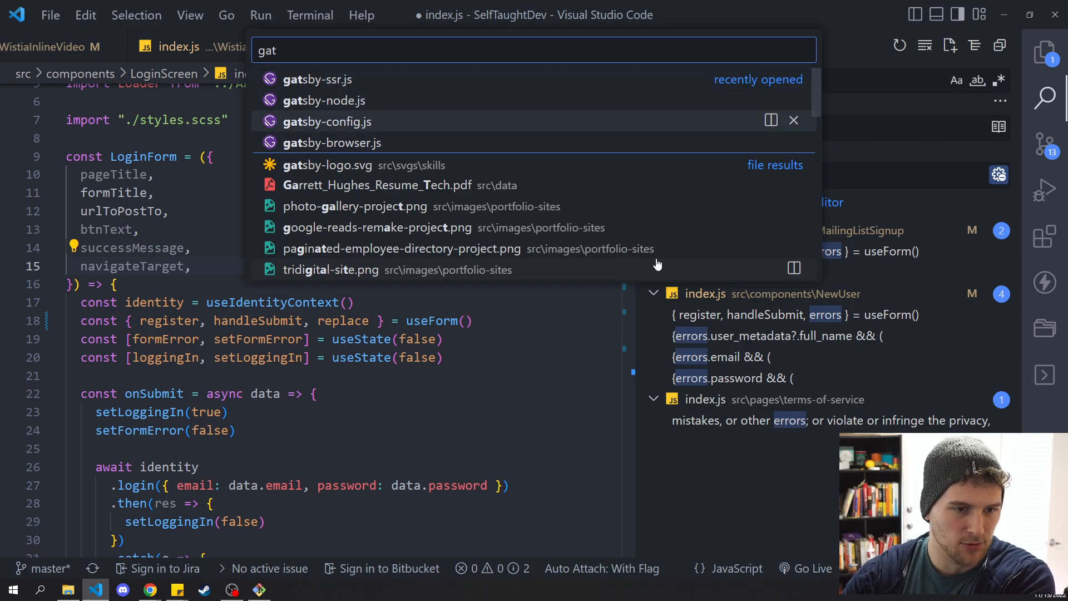
pyautogui.press('Up')
pyautogui.press('Up')
pyautogui.press('Up')
pyautogui.press('Down')
pyautogui.press('Down')
pyautogui.press('Down')
pyautogui.press('Up')
pyautogui.press('Up')
pyautogui.press('Up')
pyautogui.press('Down')
pyautogui.press('Down')
pyautogui.press('Return')
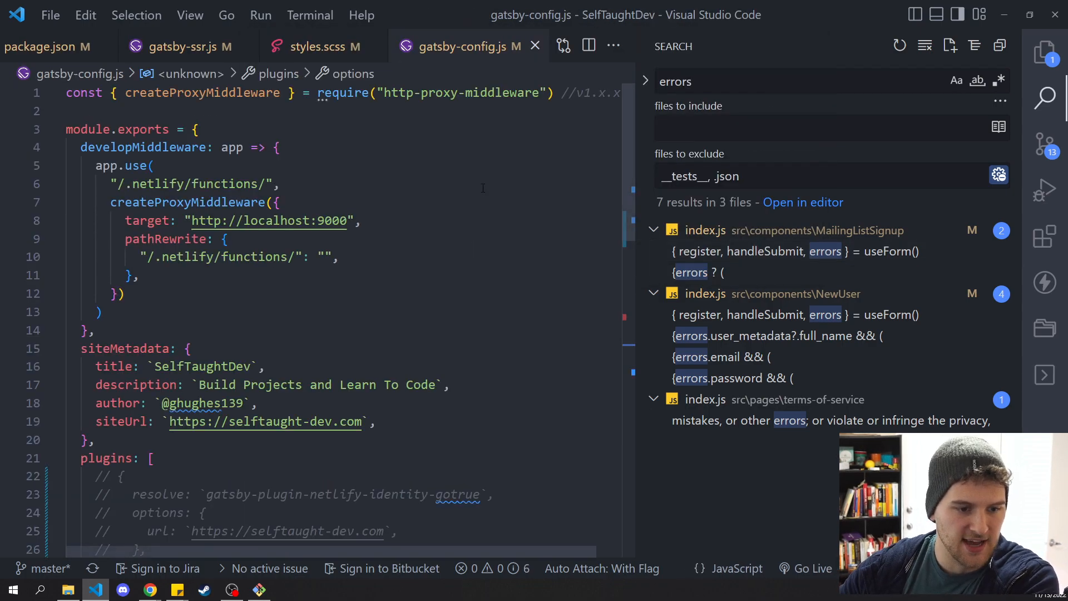
# Expand the payment-plan-change-notice, privacy-policy, resume-template and success folders in the file tree
pyautogui.click(1045, 53)
pyautogui.scroll(3, 774, 202)
pyautogui.scroll(3, 773, 200)
pyautogui.scroll(3, 751, 225)
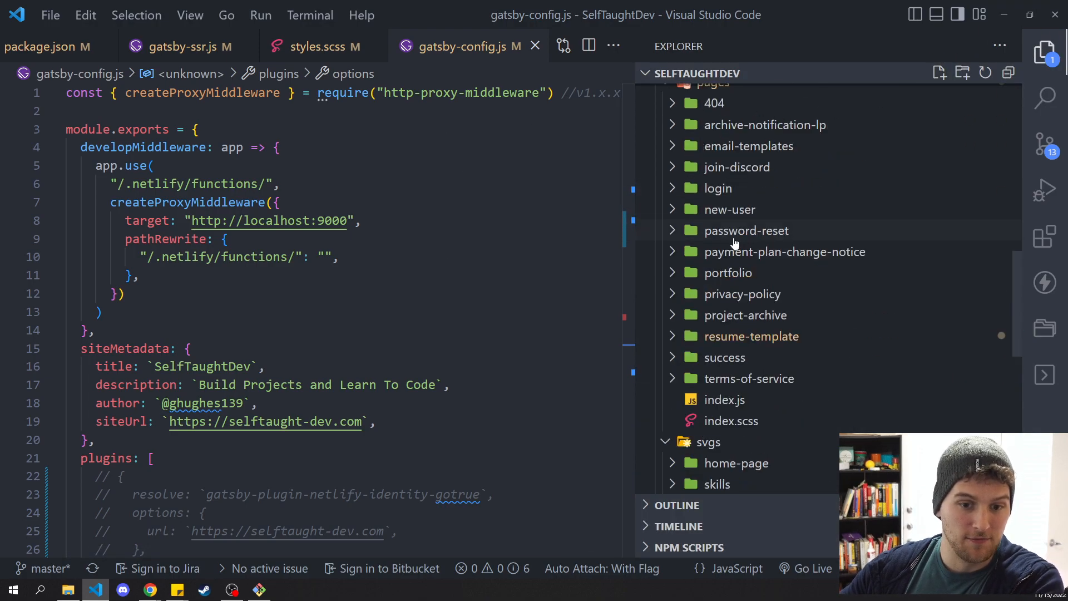
pyautogui.scroll(1, 676, 233)
pyautogui.scroll(2, 676, 193)
pyautogui.scroll(-3, 676, 201)
pyautogui.click(676, 204)
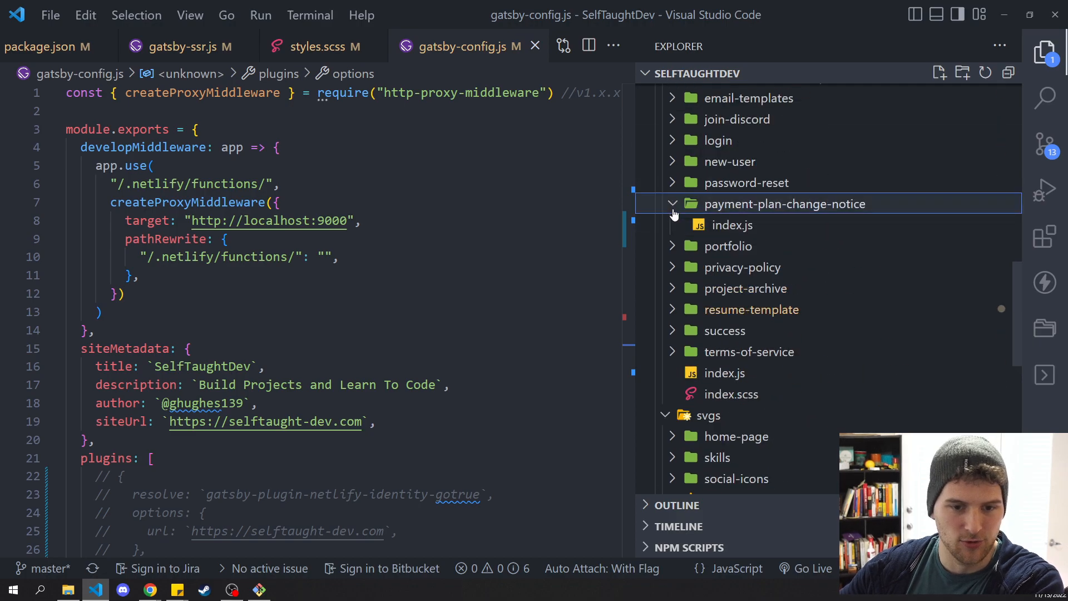
pyautogui.click(682, 267)
pyautogui.click(680, 309)
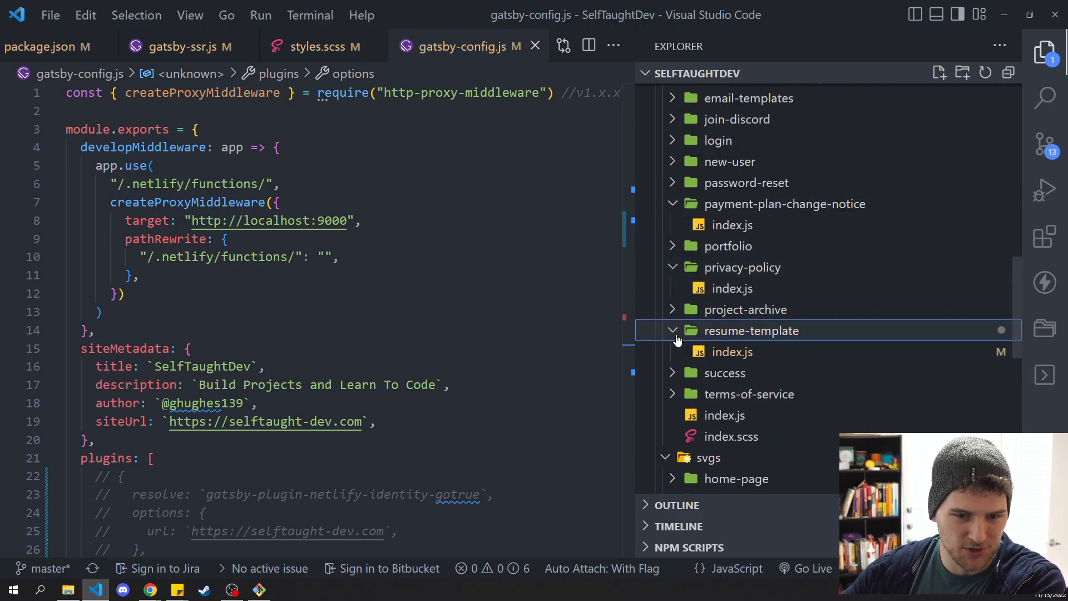
pyautogui.click(679, 373)
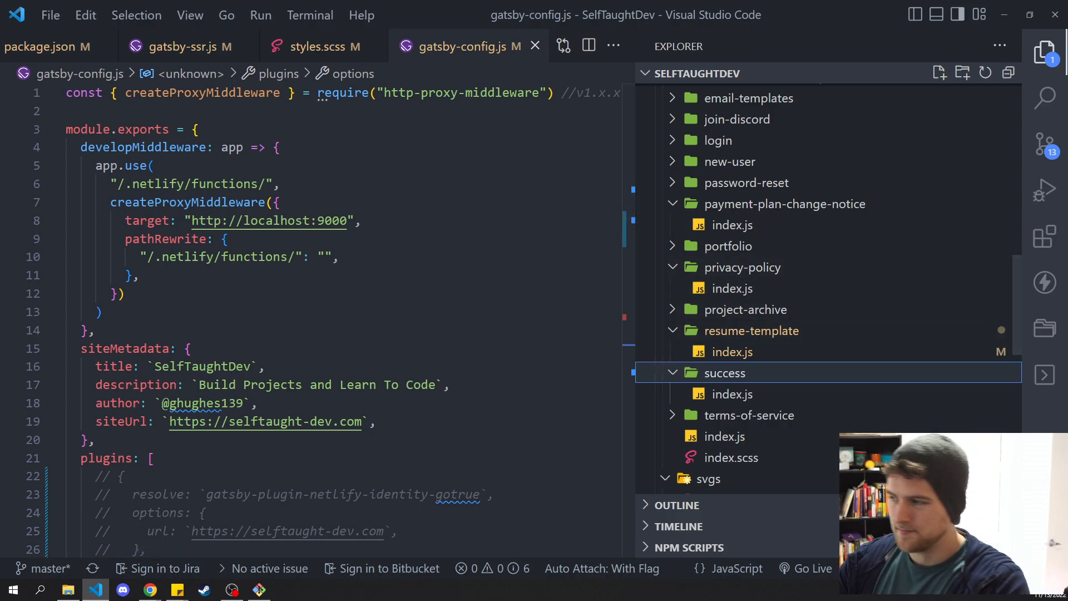
pyautogui.click(359, 306)
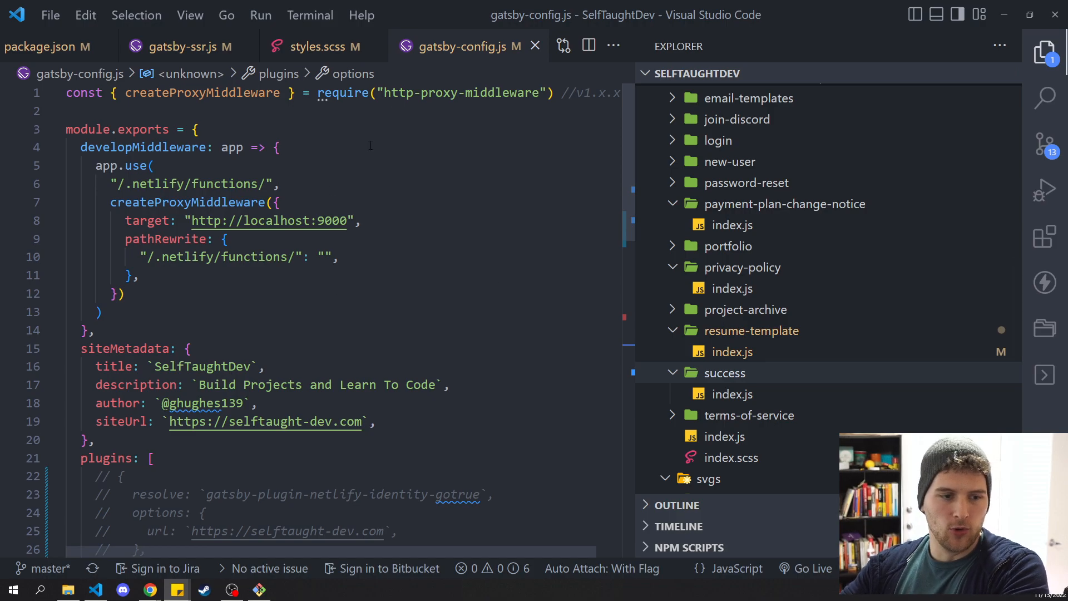
# In LoginScreen index.js, cut the loggingIn state line from line 20
pyautogui.click(182, 47)
pyautogui.click(47, 46)
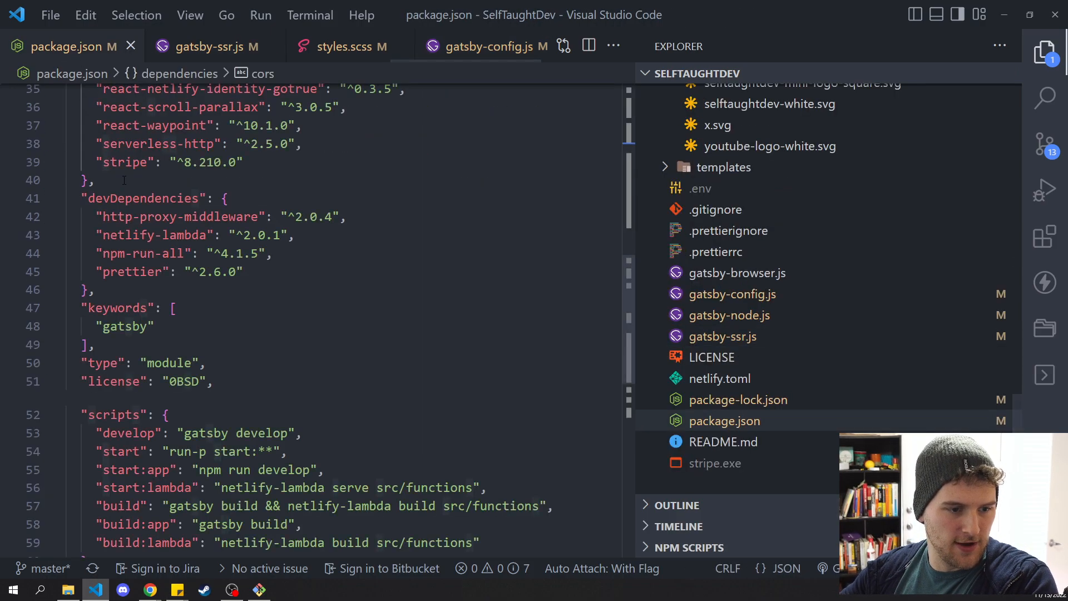
pyautogui.scroll(3, 179, 46)
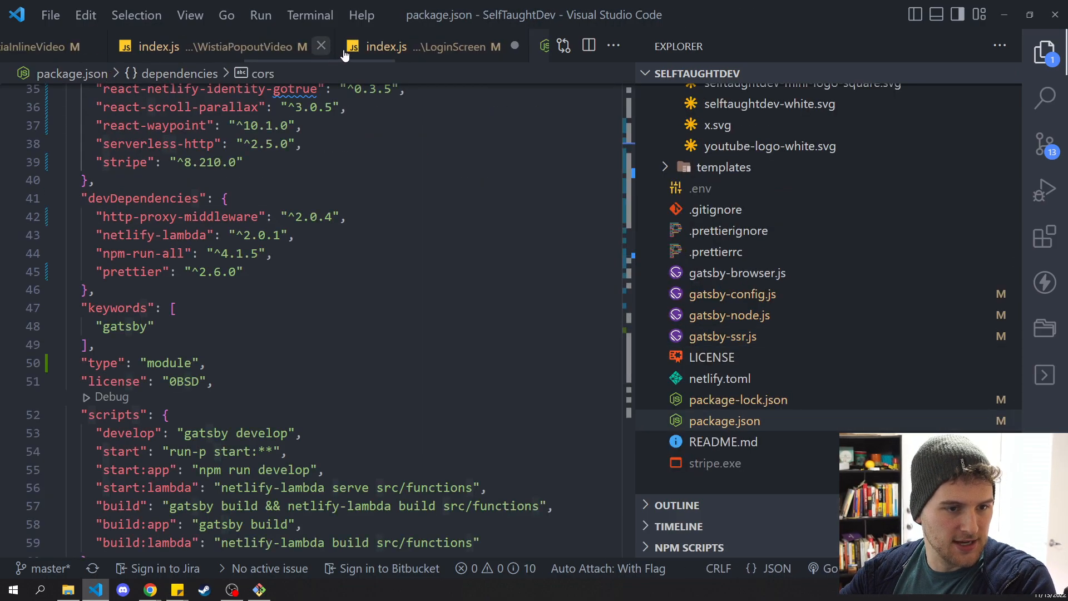
pyautogui.click(386, 46)
pyautogui.scroll(-3, 333, 292)
pyautogui.scroll(3, 334, 292)
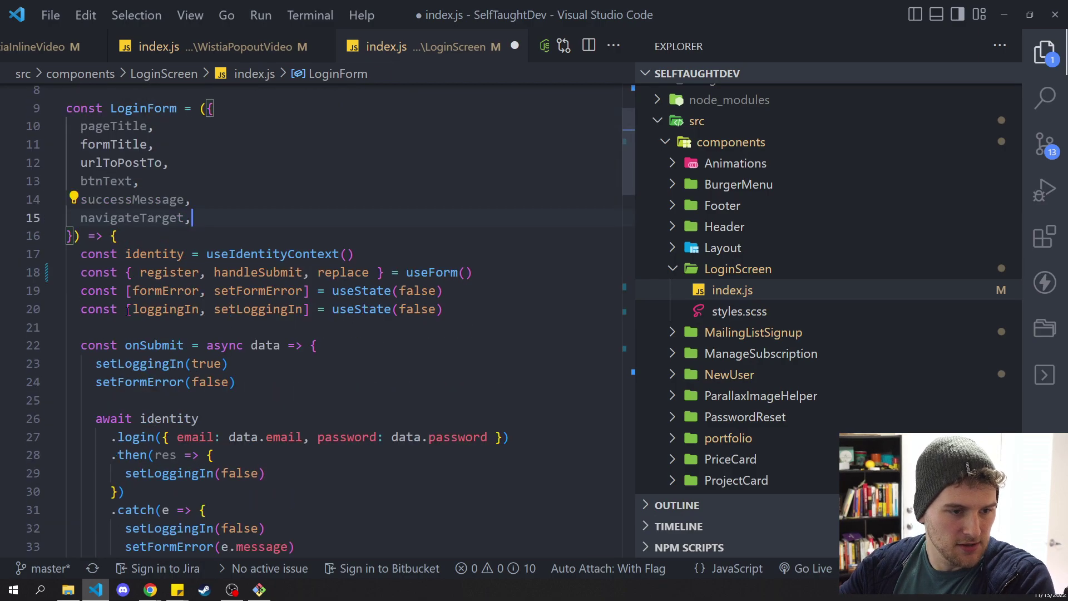
pyautogui.click(100, 309)
pyautogui.scroll(-3, 100, 309)
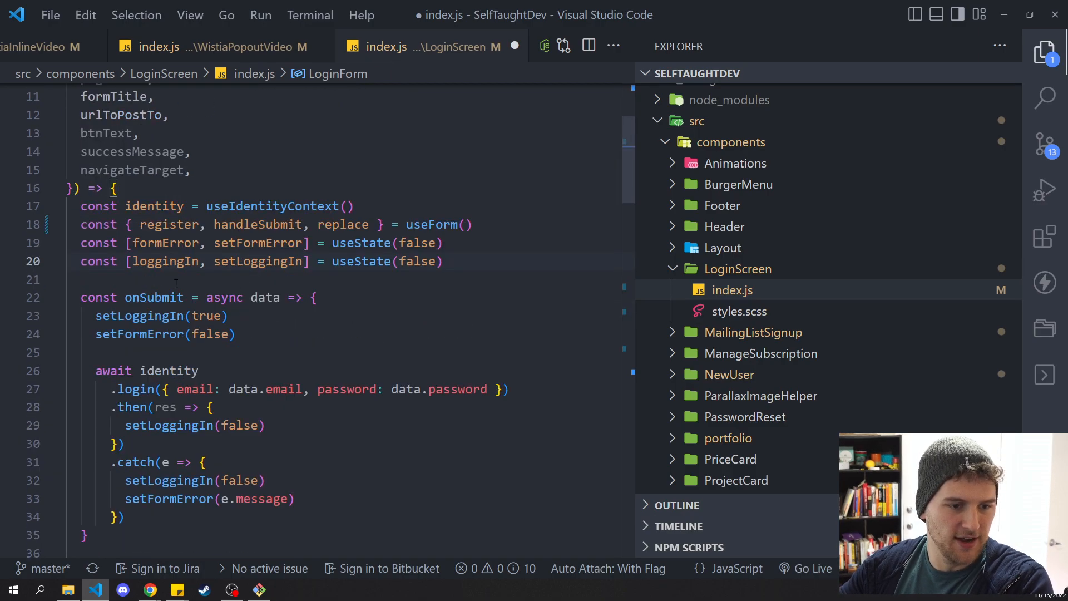
pyautogui.moveTo(81, 261); pyautogui.dragTo(448, 261)
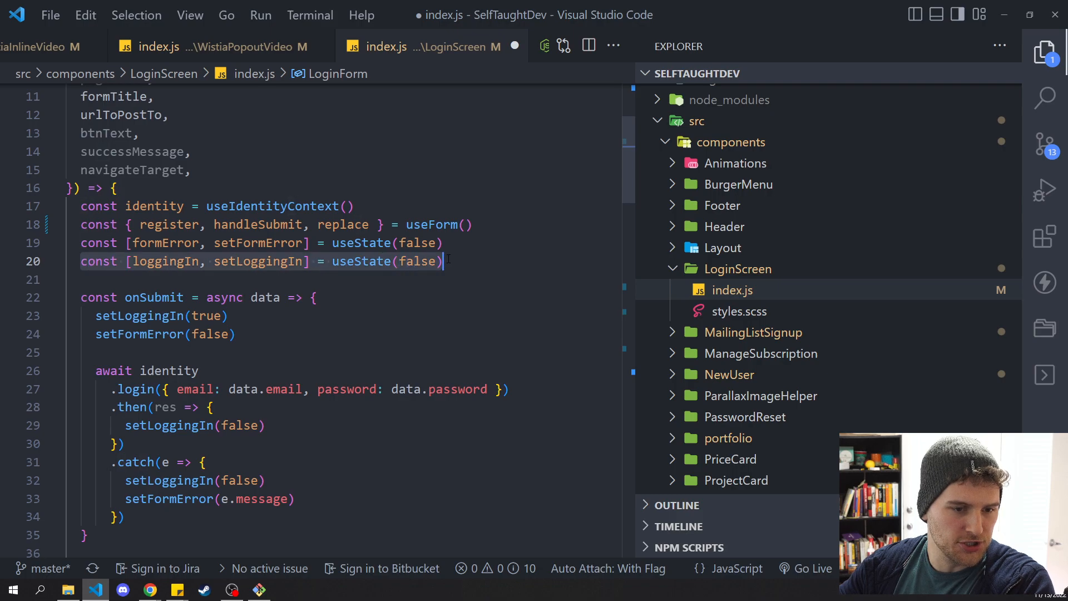
pyautogui.click(81, 20)
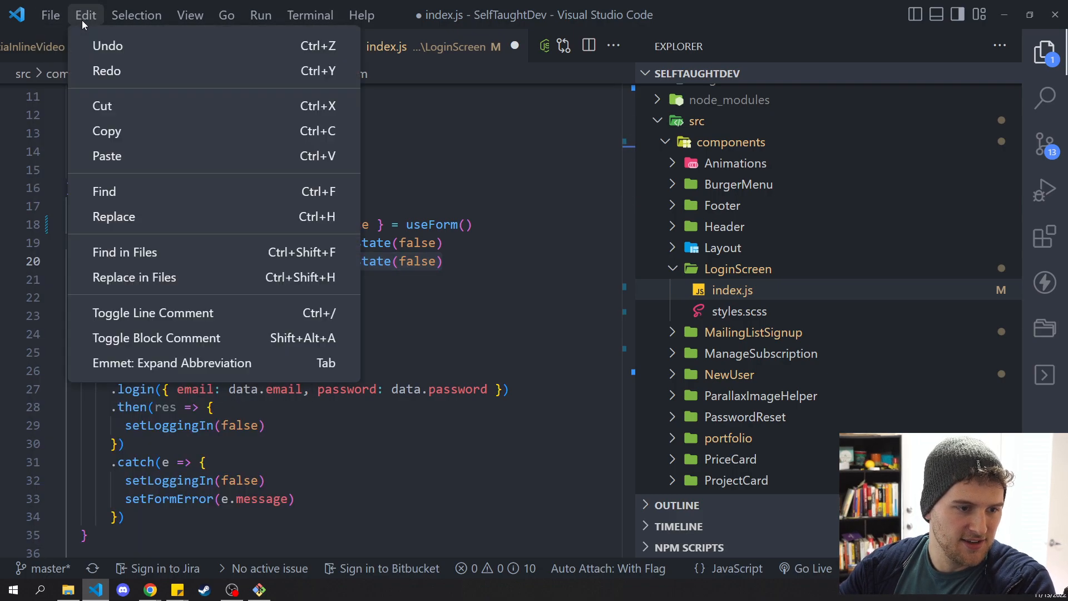
pyautogui.click(108, 156)
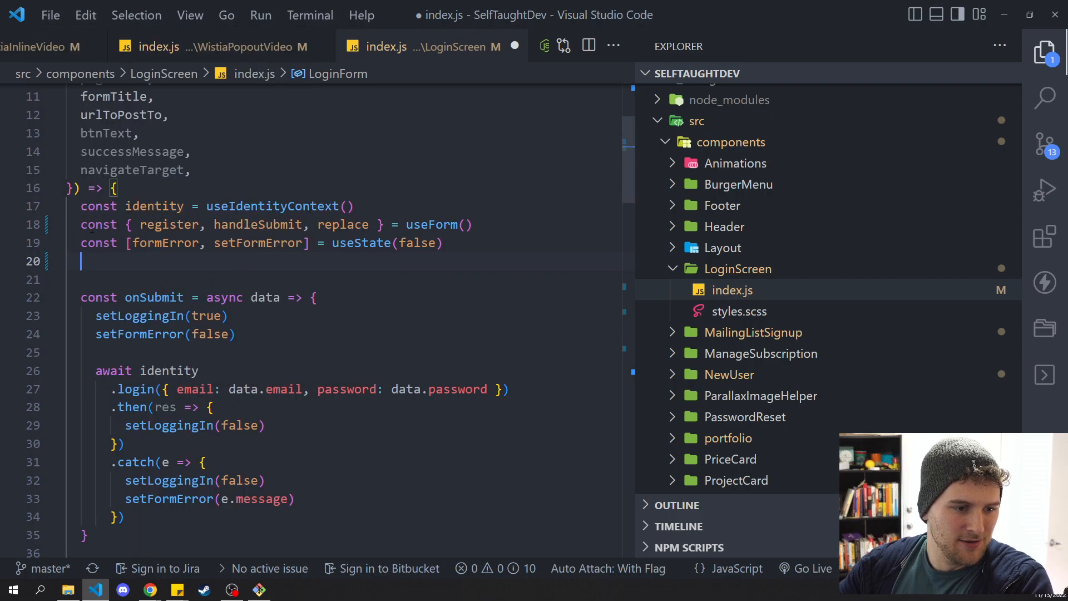
# Paste the loggingIn line at line 18, remove it again, and paste it back on line 20
pyautogui.click(94, 21)
pyautogui.click(108, 153)
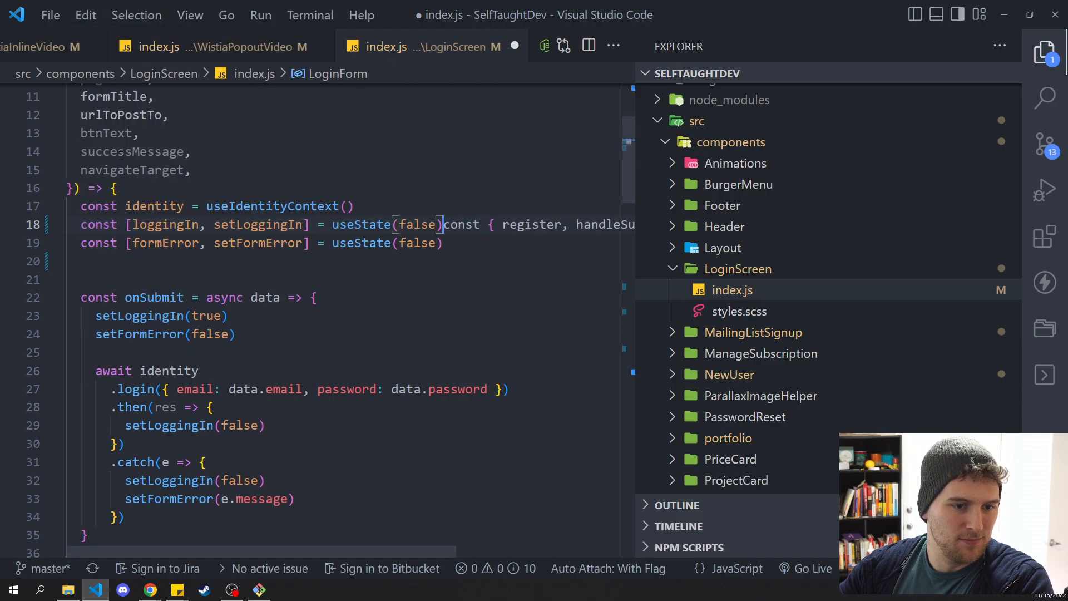
pyautogui.press('Return')
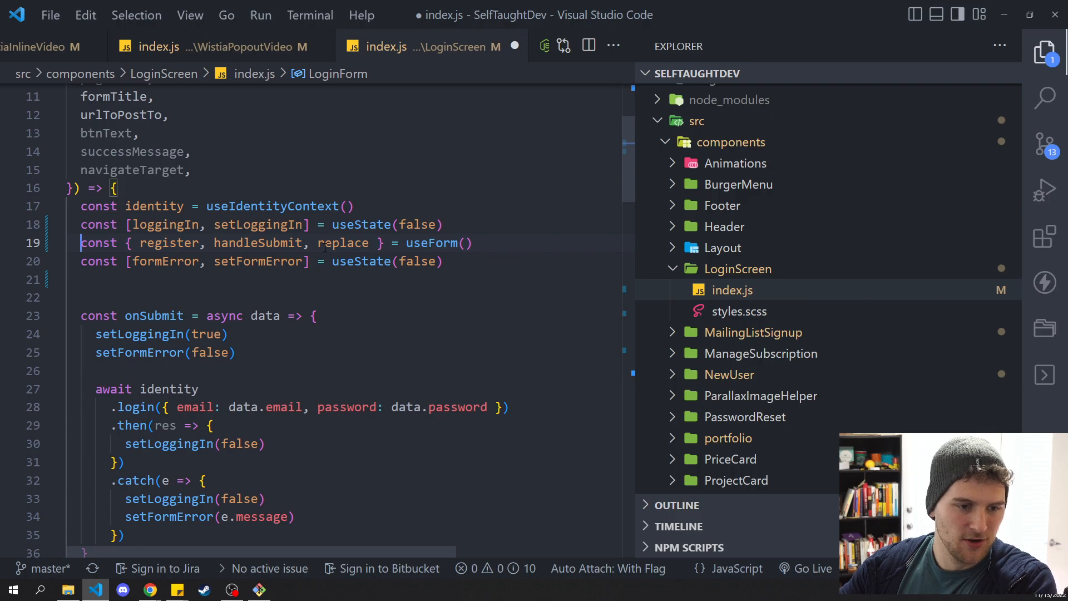
pyautogui.click(34, 224)
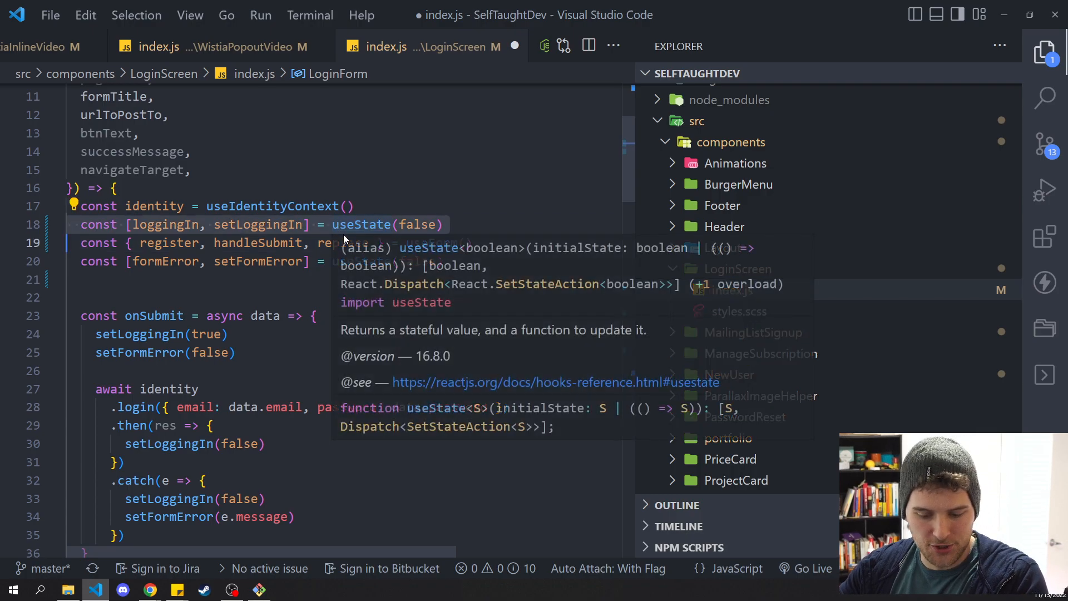
pyautogui.press('Delete')
pyautogui.click(431, 262)
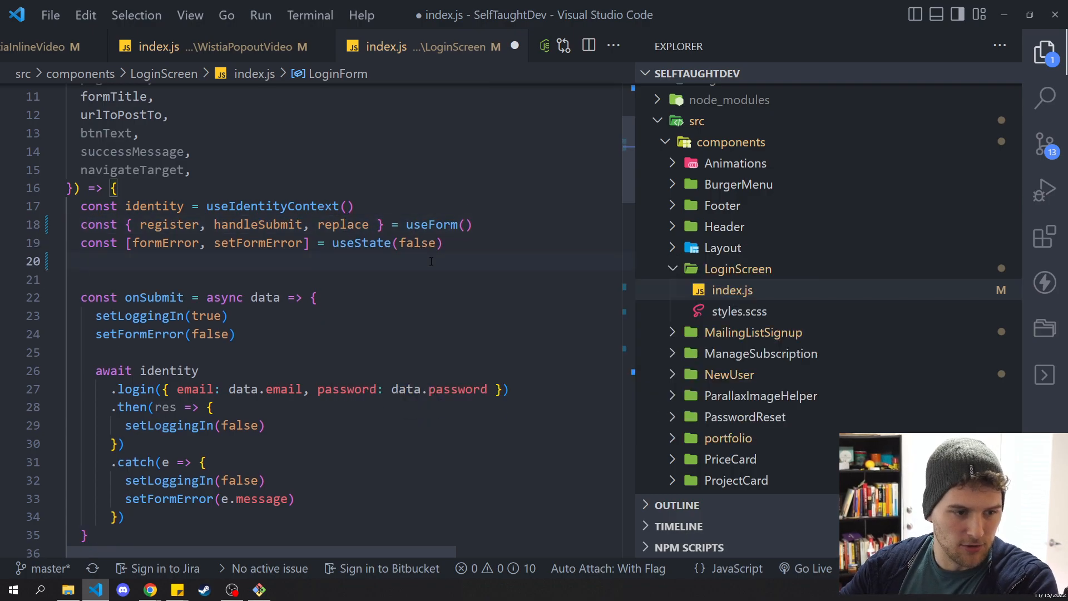
pyautogui.write('const [loggingIn, setLoggingIn] = useState(false)')
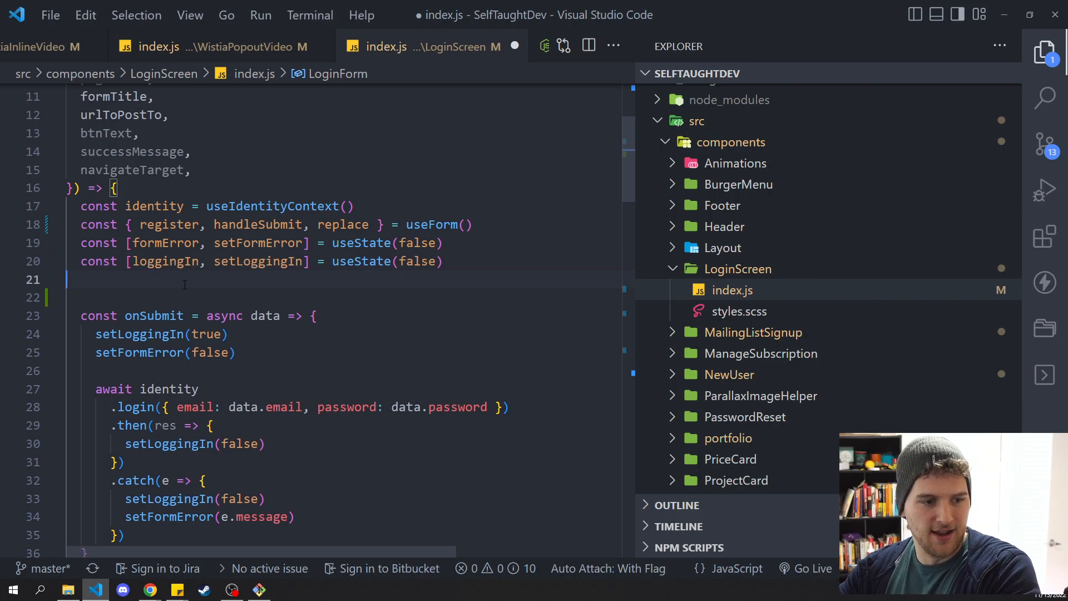
# Delete the empty line 21 and shift the loggingIn line up and back down with Alt+Up/Down
pyautogui.press('BackSpace')
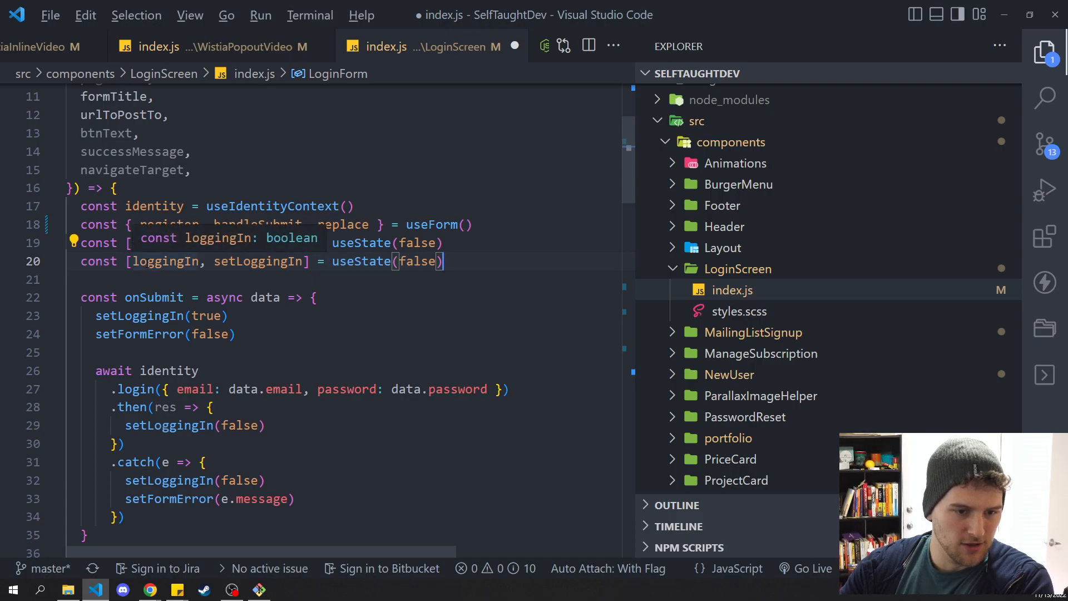
pyautogui.hotkey('alt', 'Up')
pyautogui.hotkey('alt', 'Up')
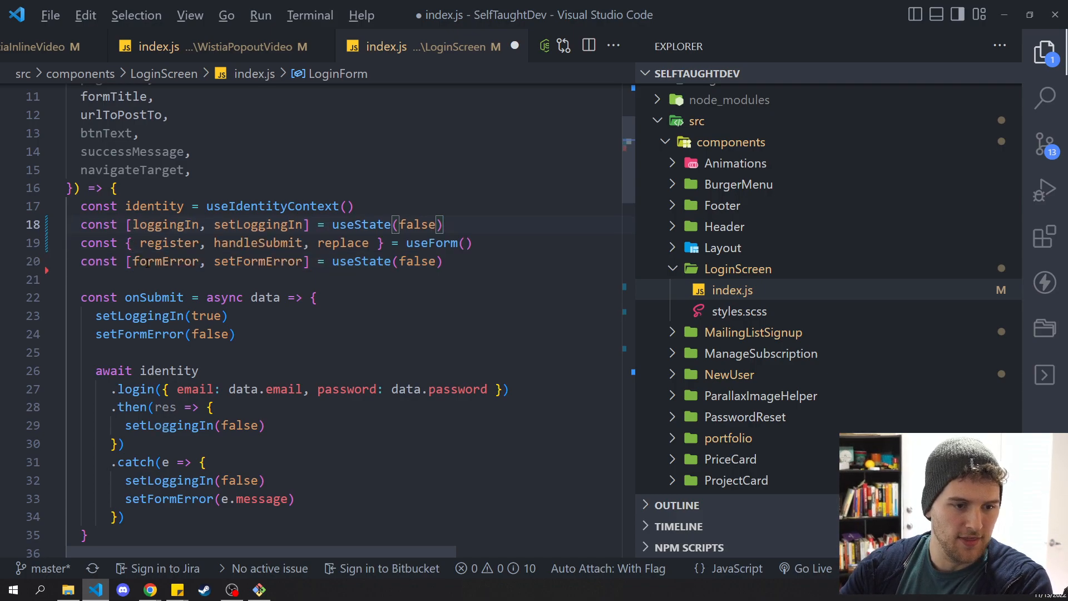
pyautogui.hotkey('alt', 'Up')
pyautogui.hotkey('alt', 'Down')
pyautogui.hotkey('alt', 'Down')
pyautogui.hotkey('alt', 'Down')
pyautogui.hotkey('alt', 'Down')
pyautogui.hotkey('alt', 'Down')
pyautogui.hotkey('alt', 'Down')
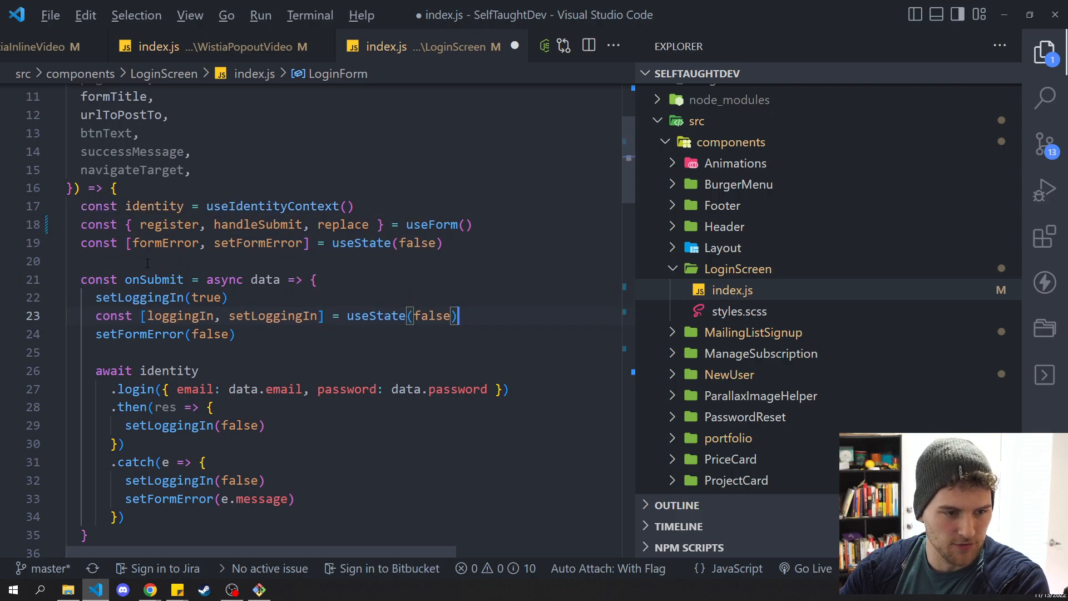
pyautogui.hotkey('alt', 'Down')
pyautogui.hotkey('alt', 'Down')
pyautogui.hotkey('alt', 'Down')
pyautogui.hotkey('alt', 'Down')
pyautogui.hotkey('alt', 'Down')
pyautogui.hotkey('alt', 'Down')
pyautogui.hotkey('alt', 'Down')
pyautogui.hotkey('alt', 'Down')
pyautogui.hotkey('alt', 'Up')
pyautogui.hotkey('alt', 'Up')
pyautogui.hotkey('alt', 'Up')
pyautogui.hotkey('alt', 'Up')
pyautogui.hotkey('alt', 'Up')
pyautogui.hotkey('alt', 'Up')
pyautogui.hotkey('alt', 'Up')
pyautogui.hotkey('alt', 'Up')
pyautogui.hotkey('alt', 'Up')
pyautogui.hotkey('alt', 'Up')
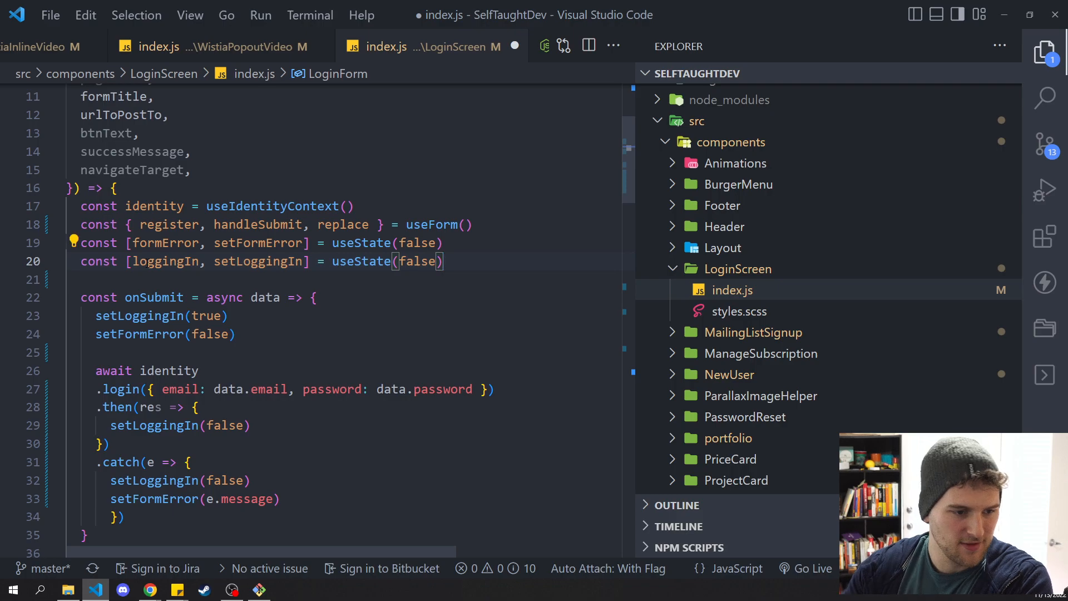
pyautogui.scroll(-3, 333, 318)
pyautogui.scroll(-3, 333, 317)
pyautogui.scroll(-2, 333, 318)
pyautogui.scroll(-3, 334, 318)
# Move the logged-in message paragraph block up and back inside the isLoggedIn branch
pyautogui.moveTo(140, 299); pyautogui.dragTo(175, 354)
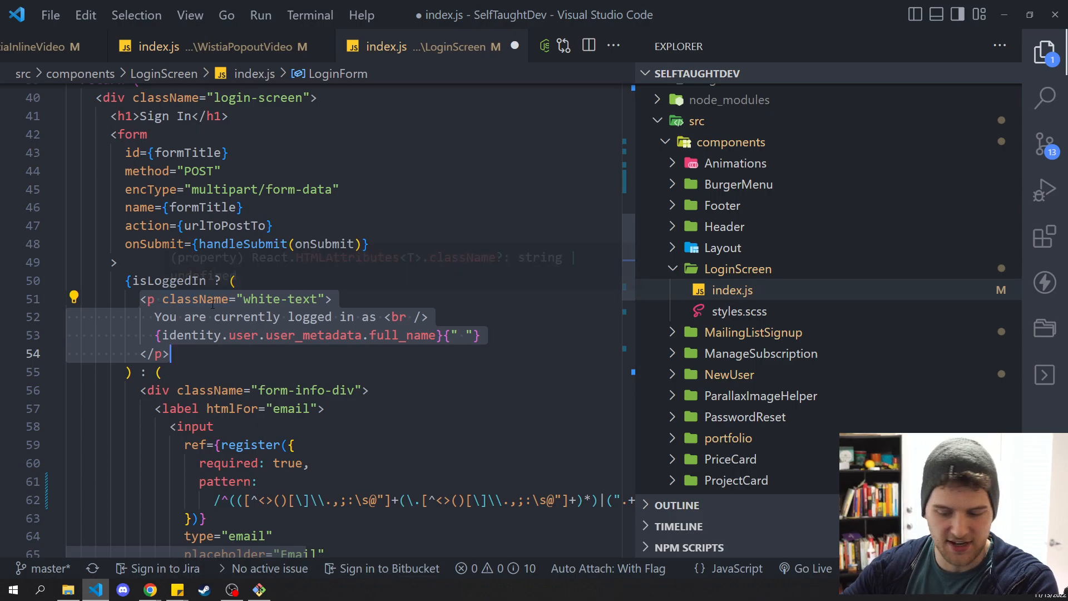
pyautogui.hotkey('alt', 'Up')
pyautogui.hotkey('alt', 'Up')
pyautogui.hotkey('alt', 'Up')
pyautogui.hotkey('alt', 'Up')
pyautogui.hotkey('alt', 'Up')
pyautogui.hotkey('alt', 'Up')
pyautogui.hotkey('alt', 'Up')
pyautogui.hotkey('alt', 'Up')
pyautogui.hotkey('alt', 'Down')
pyautogui.hotkey('alt', 'Down')
pyautogui.hotkey('alt', 'Down')
pyautogui.hotkey('alt', 'Down')
pyautogui.hotkey('alt', 'Down')
pyautogui.hotkey('alt', 'Down')
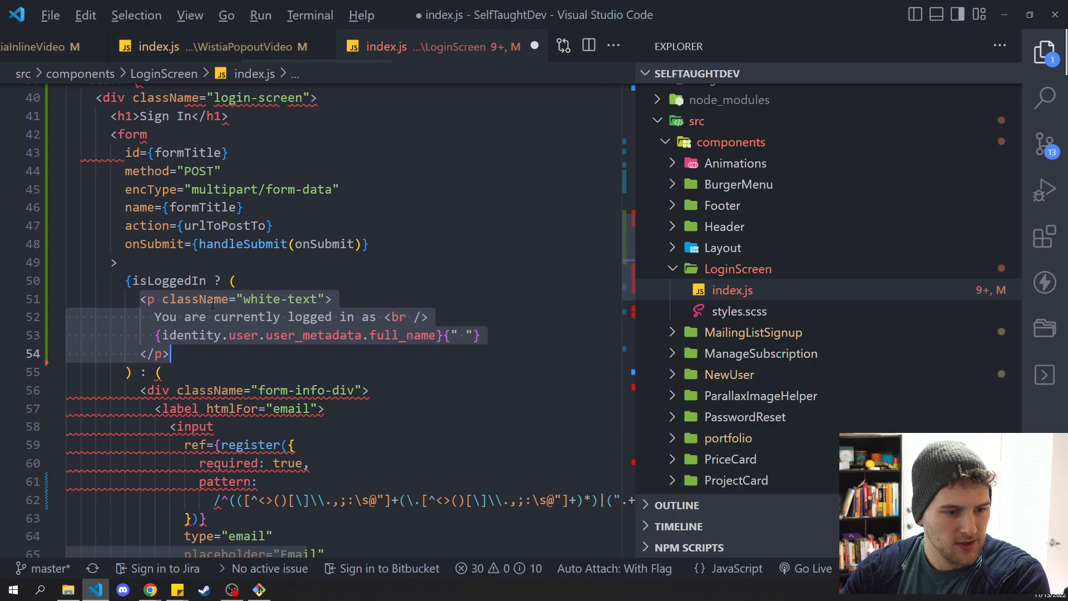
pyautogui.hotkey('alt', 'Down')
pyautogui.click(259, 317)
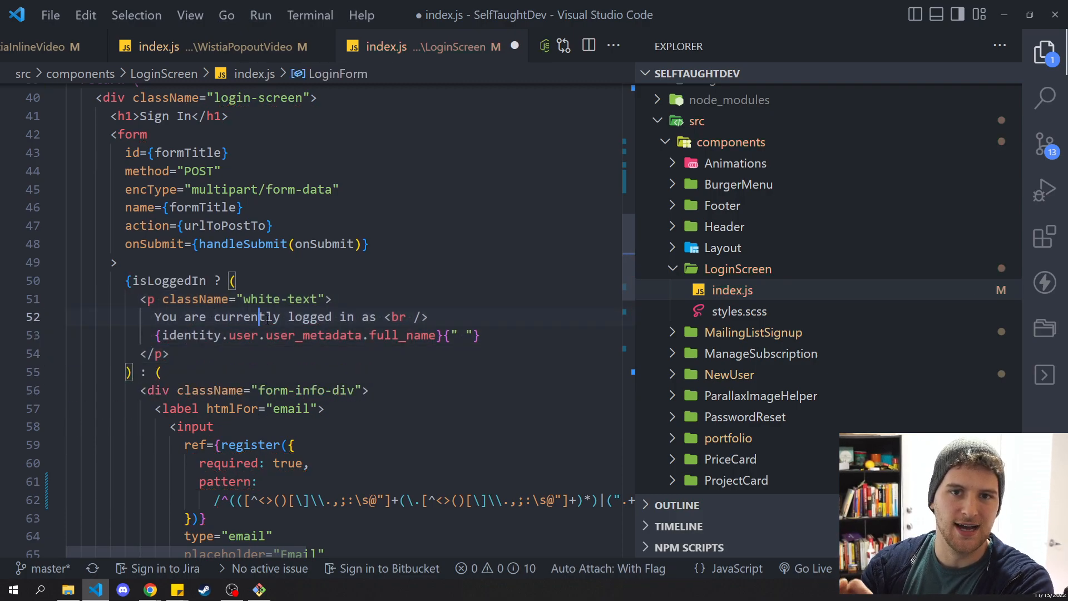
pyautogui.scroll(2, 347, 347)
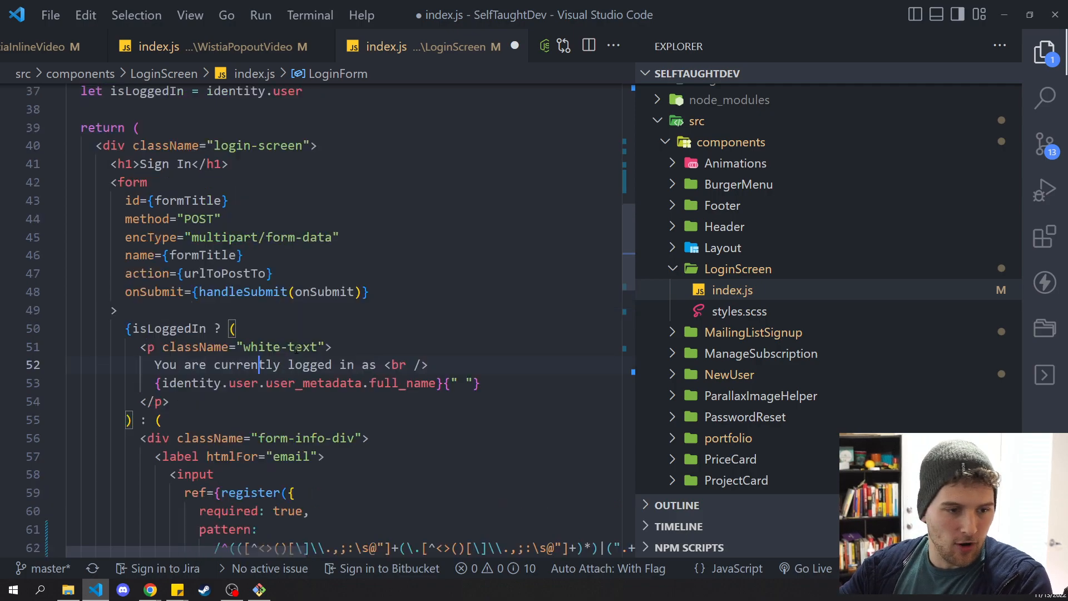
pyautogui.scroll(-4, 346, 348)
pyautogui.scroll(-4, 346, 347)
pyautogui.scroll(-3, 346, 347)
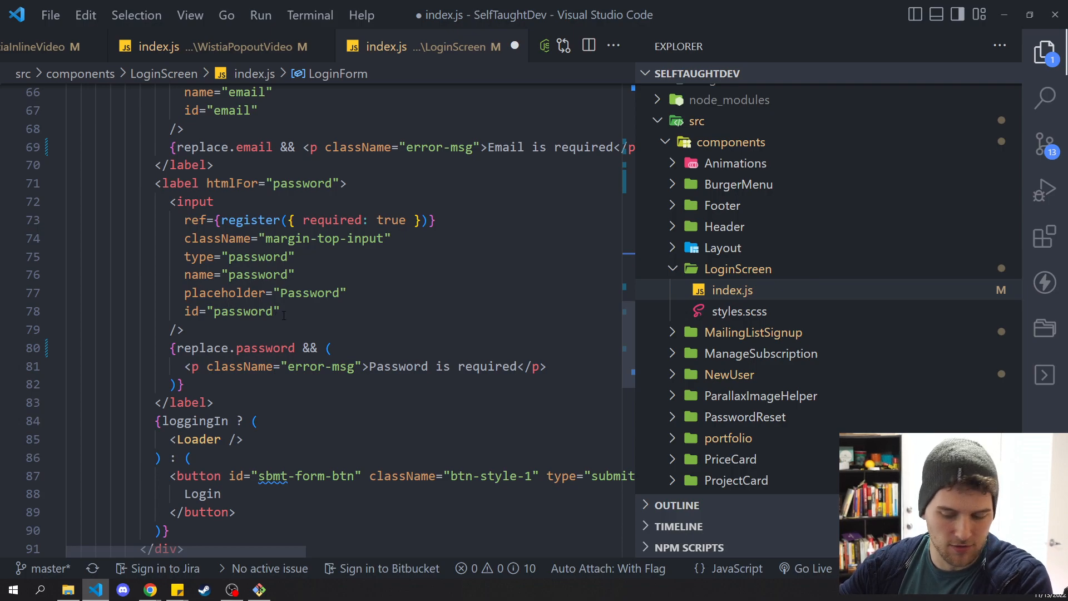
# Replace 'password' in the input's type, name and id with 'Something Else' using multiple carets
pyautogui.click(228, 257)
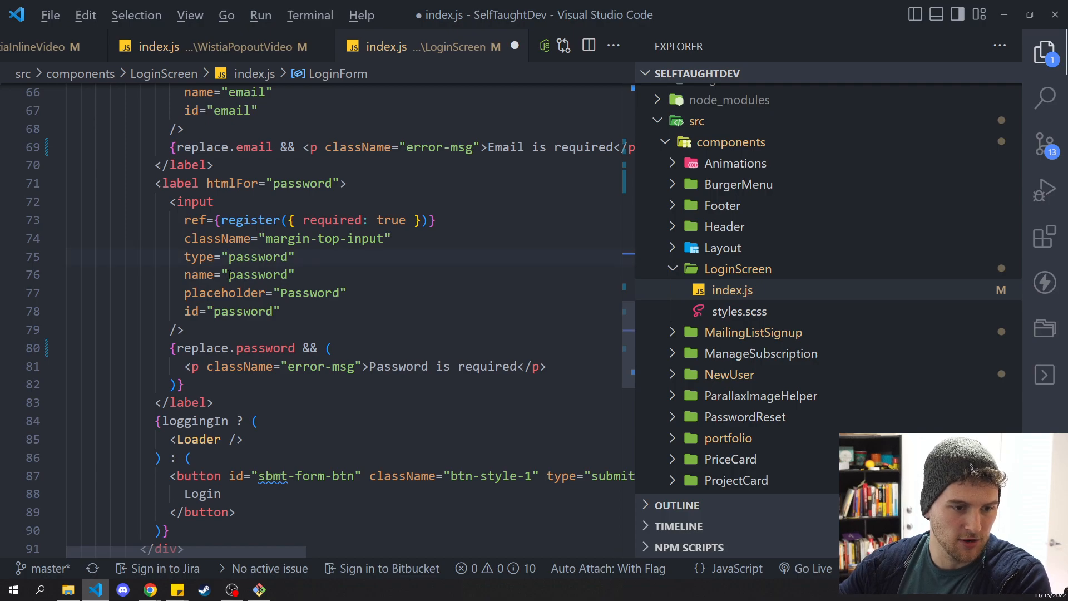
pyautogui.keyDown('alt'); pyautogui.click(214, 311); pyautogui.keyUp('alt')
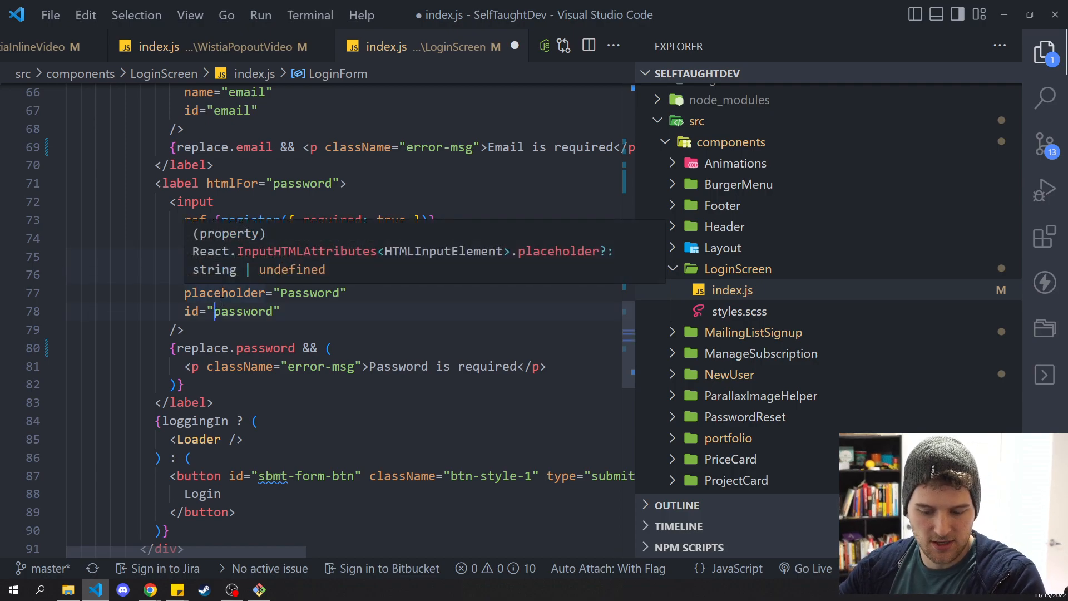
pyautogui.hotkey('ctrl', 'shift', 'Right')
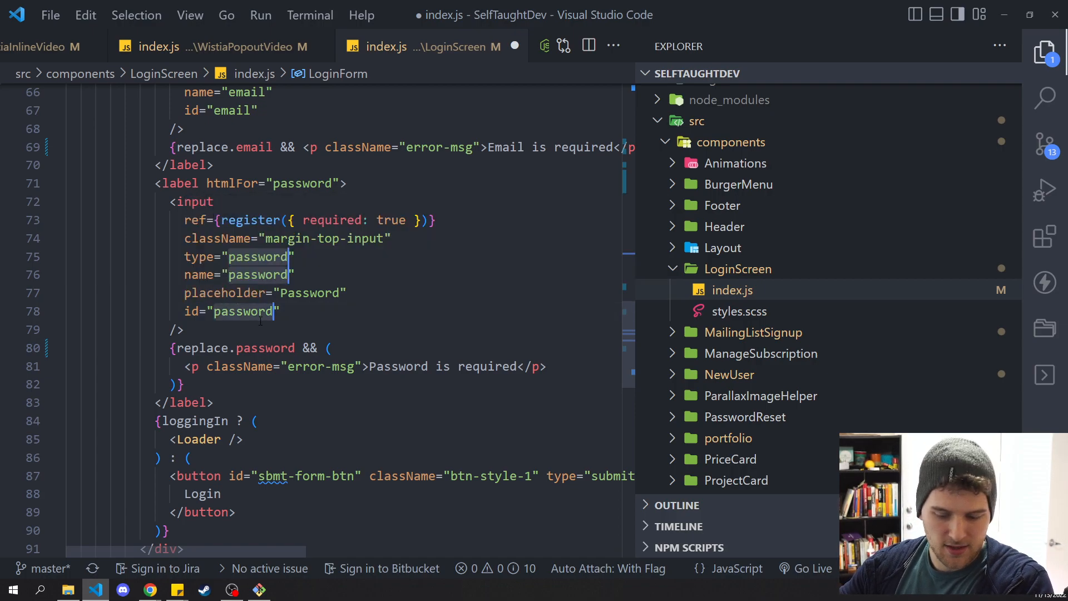
pyautogui.press('BackSpace')
pyautogui.press('BackSpace')
pyautogui.press('BackSpace')
pyautogui.press('BackSpace')
pyautogui.press('BackSpace')
pyautogui.press('BackSpace')
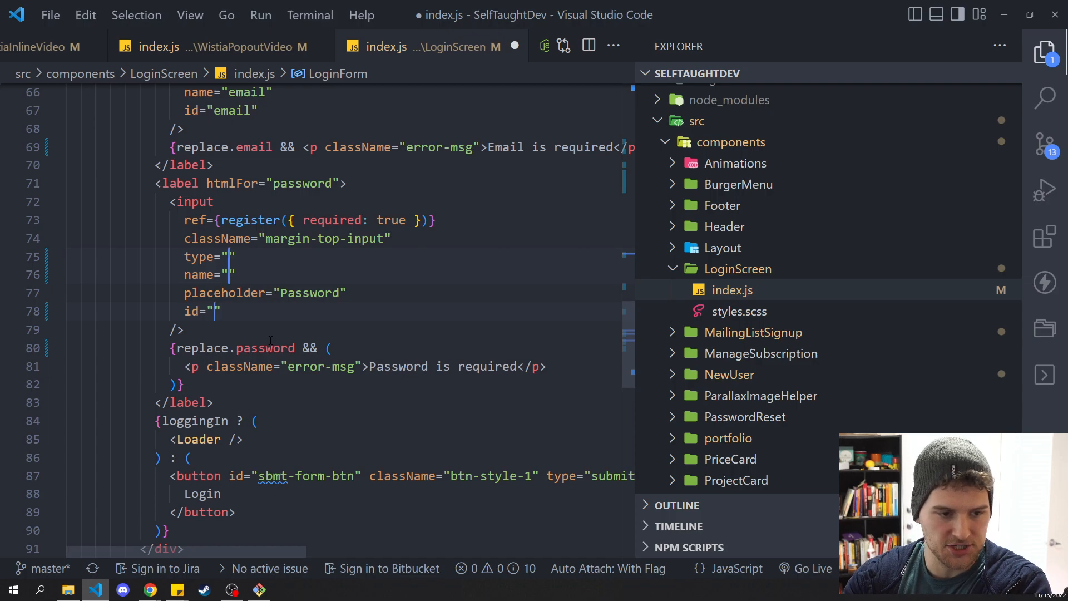
pyautogui.write('Something Else')
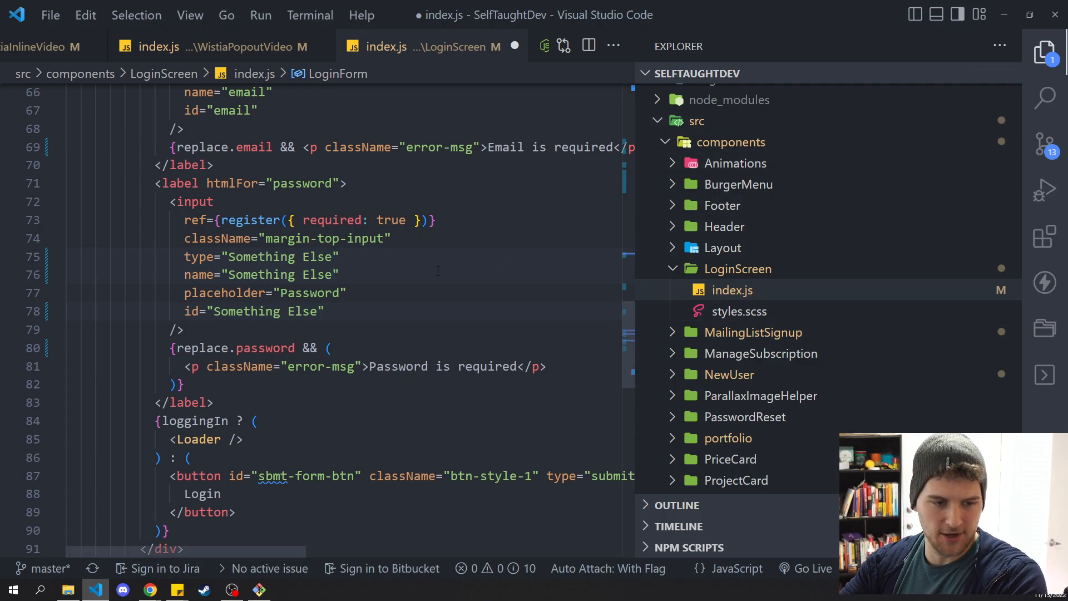
pyautogui.press('Escape')
pyautogui.press('Up')
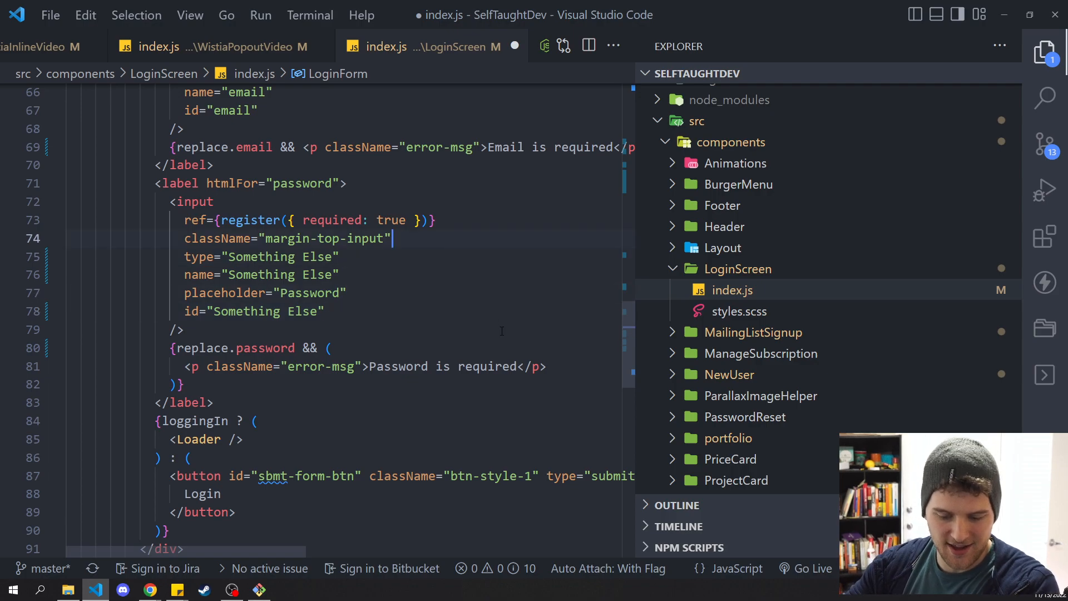
pyautogui.hotkey('ctrl', 'shift', 'p')
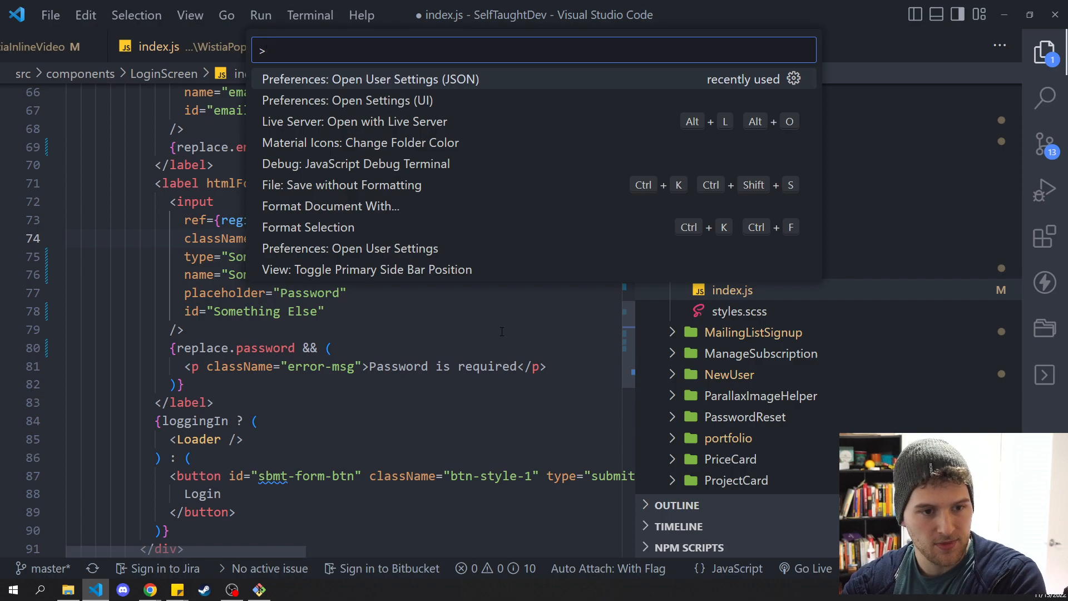
# Enable Editor: Cursor Smooth Caret Animation in the user settings
pyautogui.press('Down')
pyautogui.press('Return')
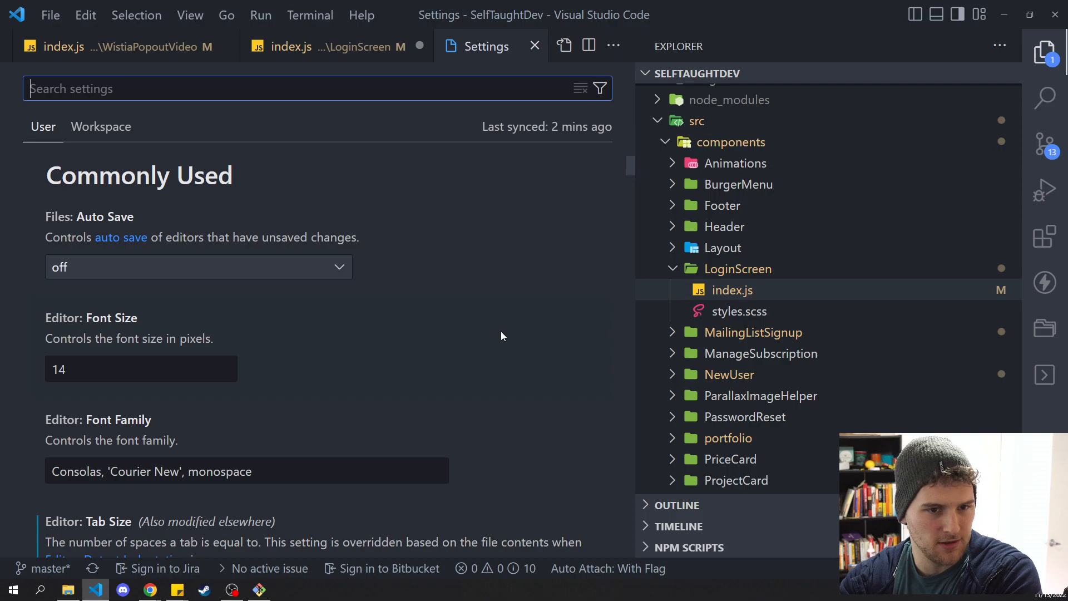
pyautogui.write('a')
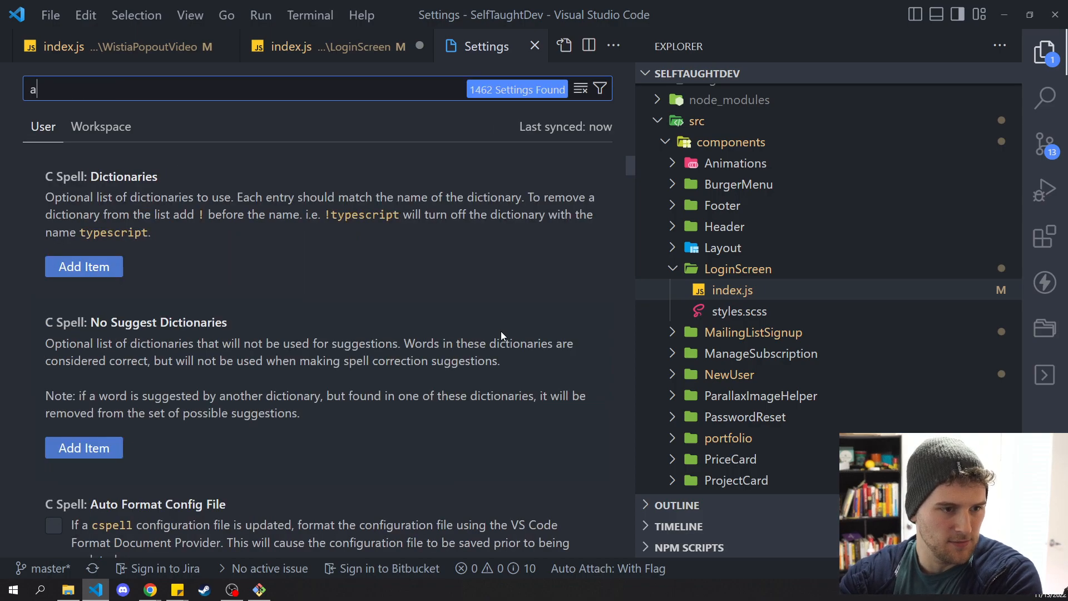
pyautogui.write('nimation')
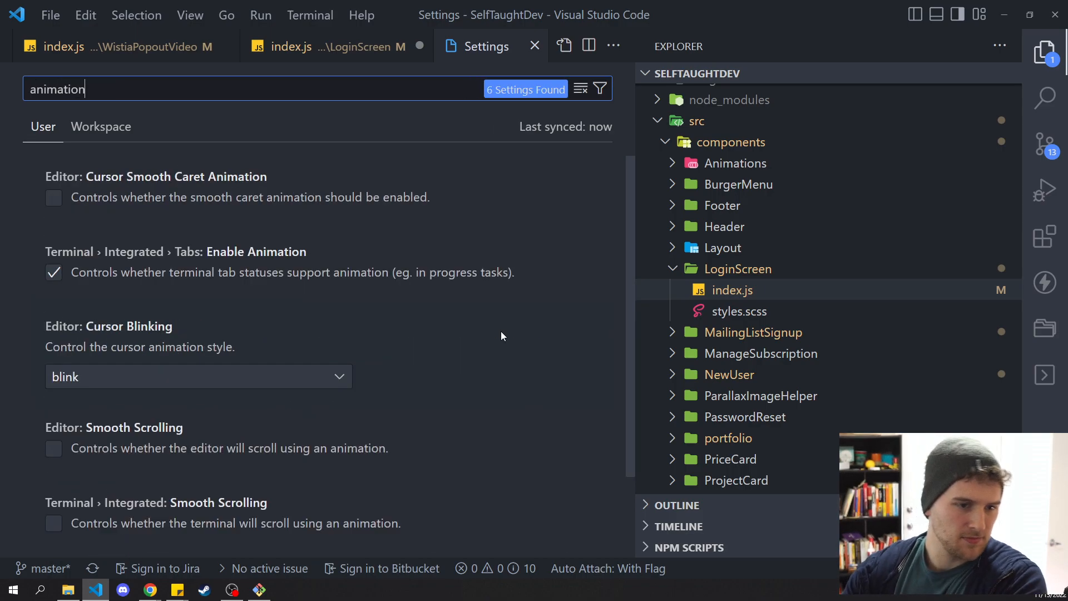
pyautogui.click(111, 197)
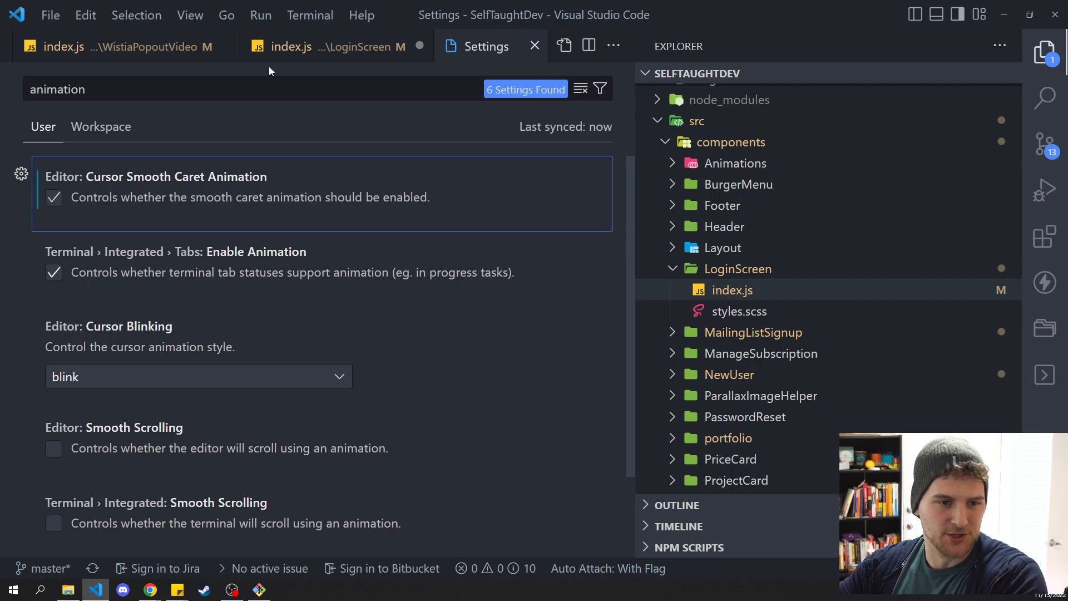
# Move the caret between lines 85, 74, 78 and 64 in LoginScreen index.js to watch it animate
pyautogui.click(330, 49)
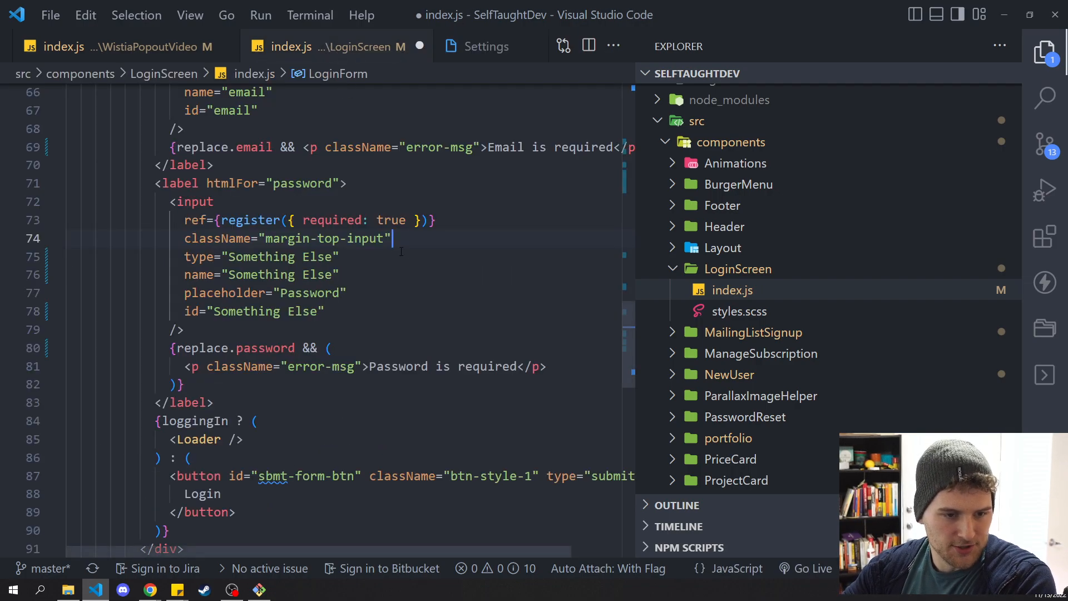
pyautogui.click(250, 440)
pyautogui.click(421, 243)
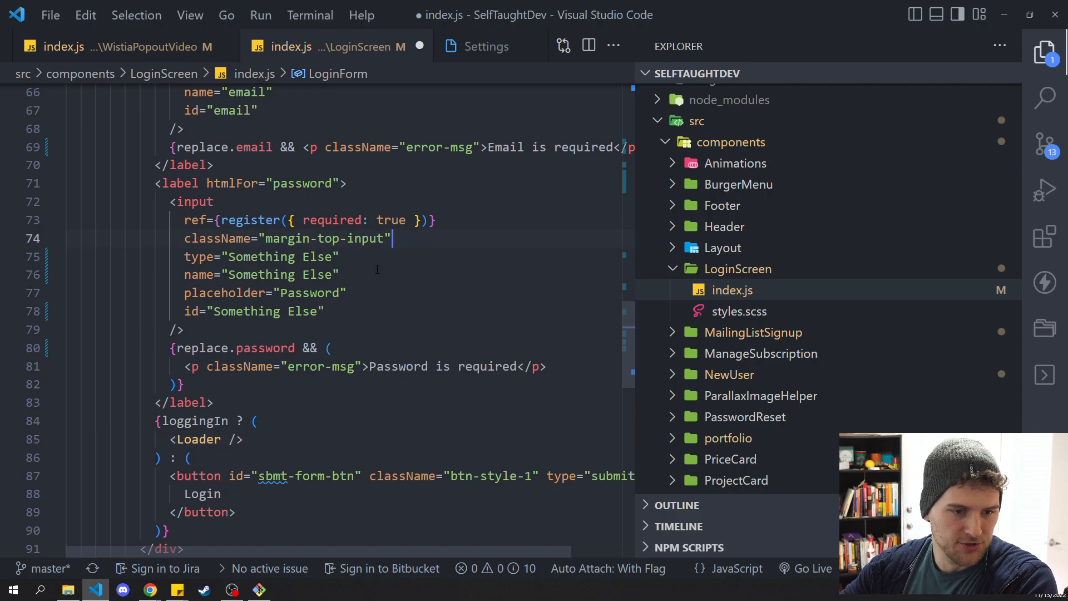
pyautogui.click(375, 310)
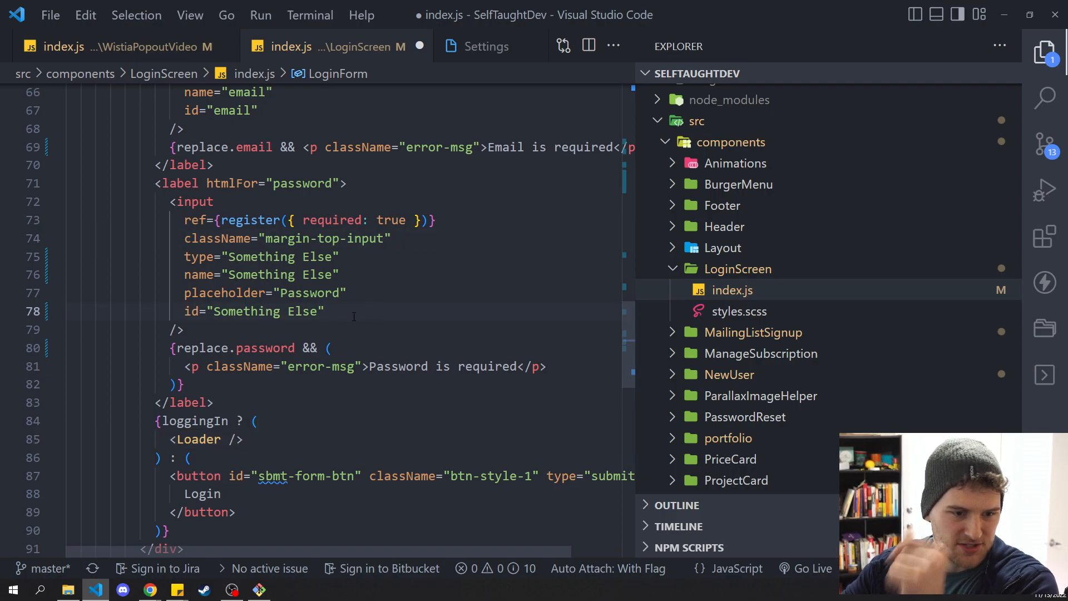
pyautogui.scroll(3, 352, 318)
pyautogui.click(329, 218)
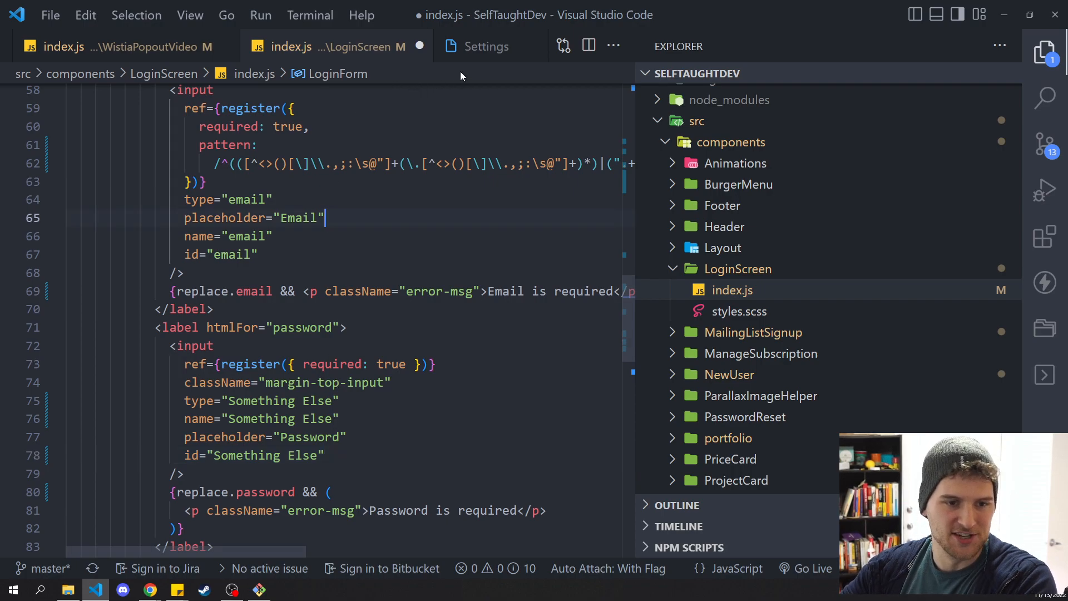
pyautogui.scroll(5, 351, 250)
pyautogui.scroll(5, 351, 251)
# Enable Editor: Smooth Scrolling, try it in the LoginScreen code, and close Settings
pyautogui.click(486, 46)
pyautogui.scroll(-3, 280, 230)
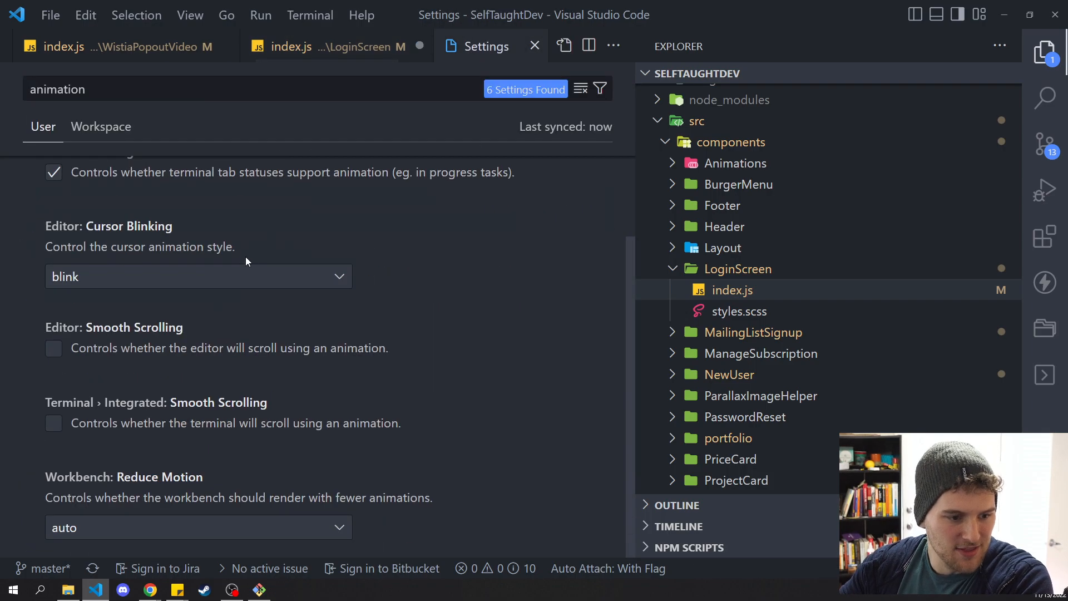
pyautogui.click(54, 348)
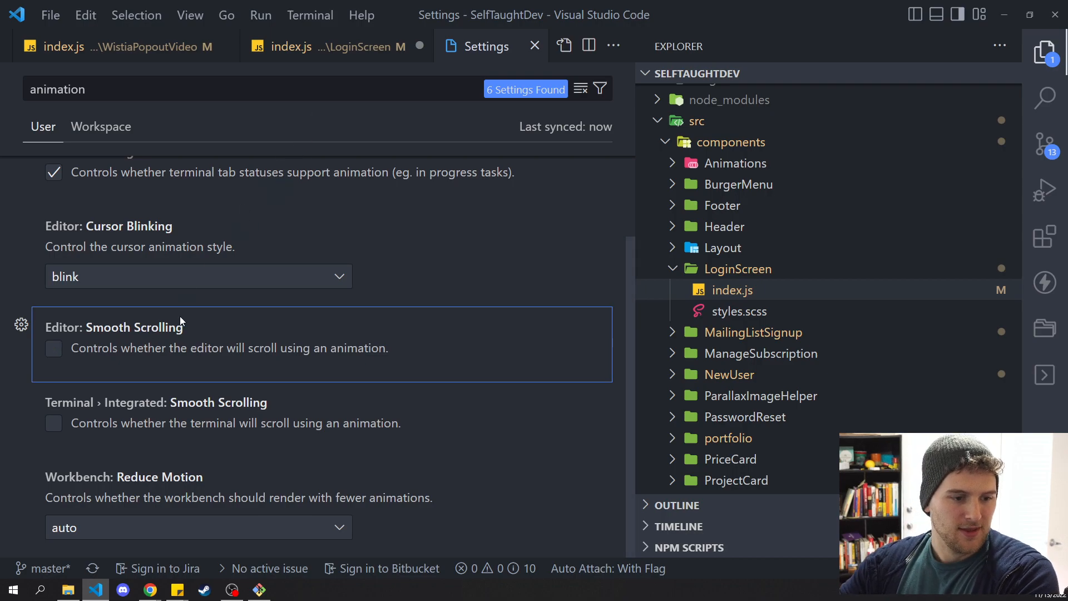
pyautogui.click(292, 46)
pyautogui.scroll(-5, 333, 292)
pyautogui.scroll(-3, 334, 293)
pyautogui.scroll(-3, 465, 187)
pyautogui.scroll(3, 465, 187)
pyautogui.scroll(5, 417, 200)
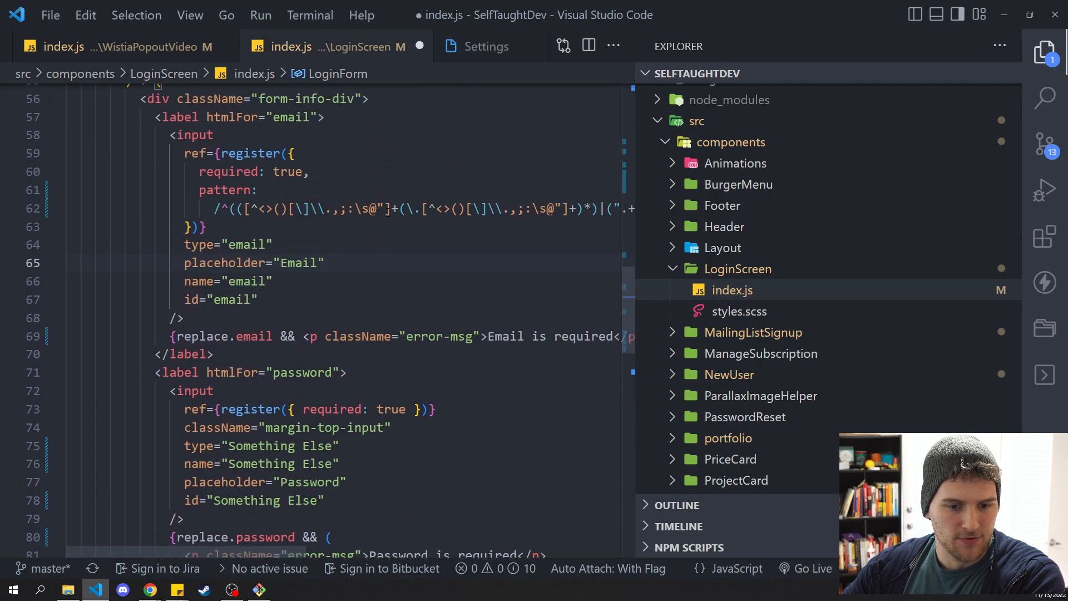
pyautogui.scroll(3, 394, 207)
pyautogui.scroll(3, 395, 207)
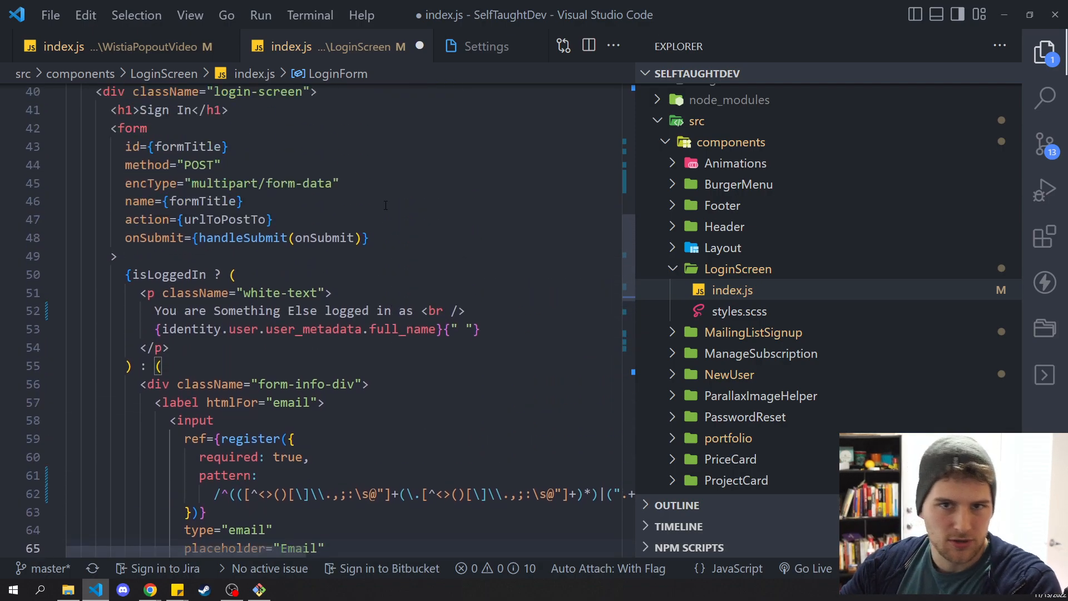
pyautogui.scroll(3, 396, 217)
pyautogui.scroll(3, 396, 217)
pyautogui.scroll(3, 396, 217)
pyautogui.scroll(-4, 396, 213)
pyautogui.scroll(-5, 396, 209)
pyautogui.scroll(-5, 396, 207)
pyautogui.scroll(3, 396, 207)
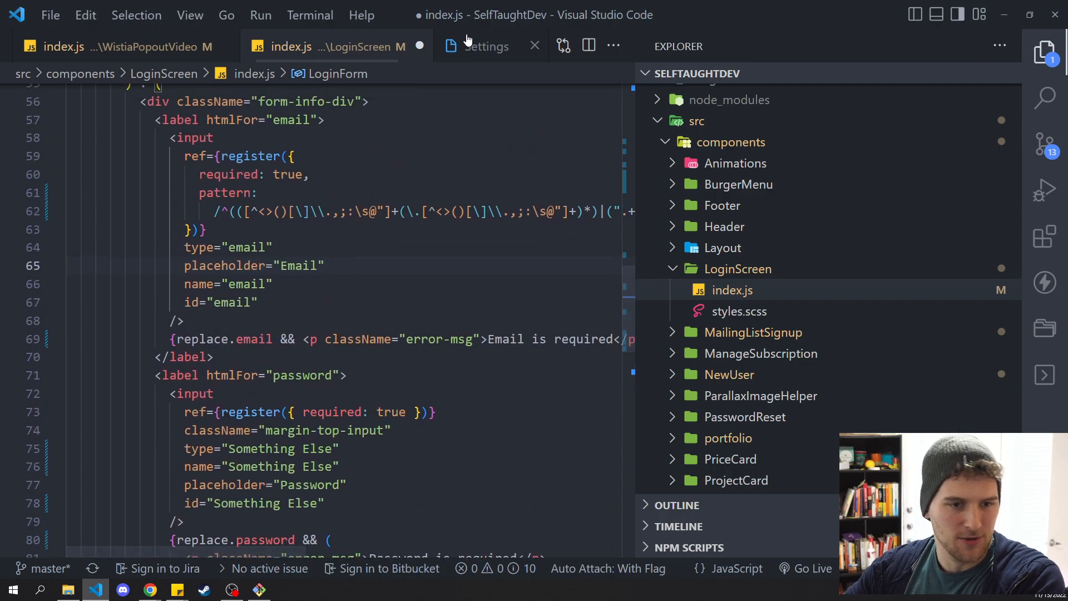
pyautogui.click(487, 45)
pyautogui.click(536, 45)
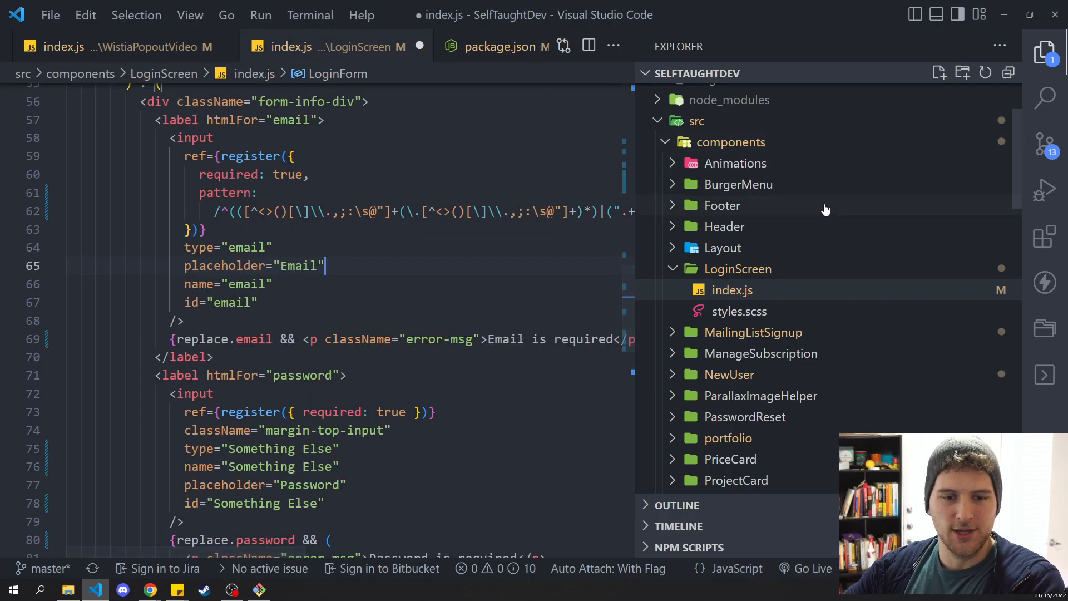
pyautogui.click(1043, 238)
pyautogui.scroll(-2, 734, 224)
pyautogui.scroll(-3, 762, 280)
pyautogui.scroll(-3, 761, 282)
pyautogui.scroll(-2, 761, 282)
pyautogui.scroll(-2, 763, 268)
pyautogui.scroll(1, 764, 261)
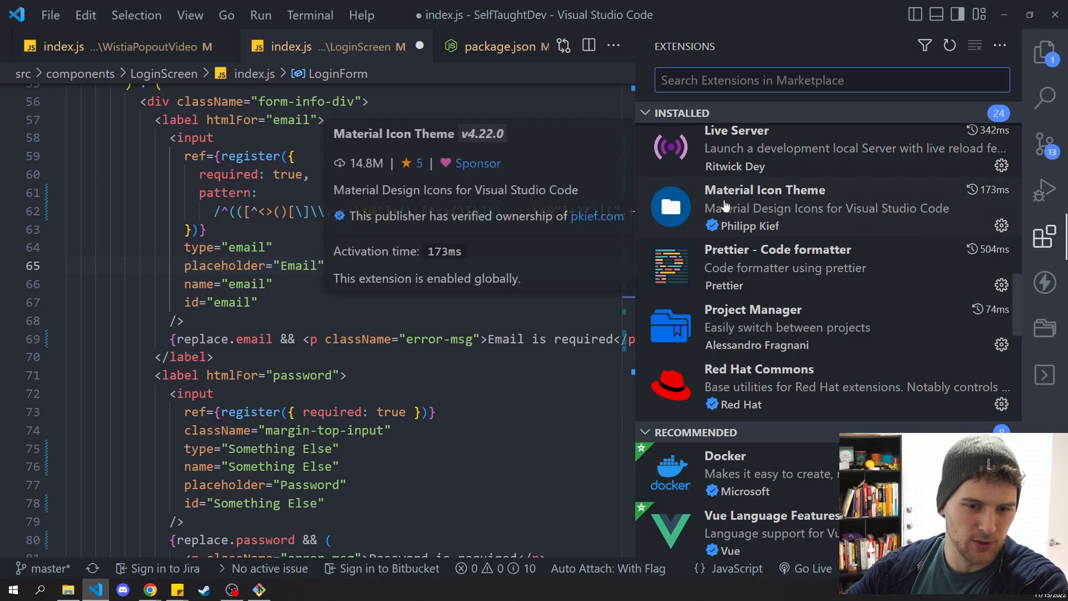
pyautogui.click(1045, 52)
pyautogui.click(259, 302)
# Run Material Icons: Change Folder Color and reset folders to default grey
pyautogui.hotkey('ctrl', 'shift', 'p')
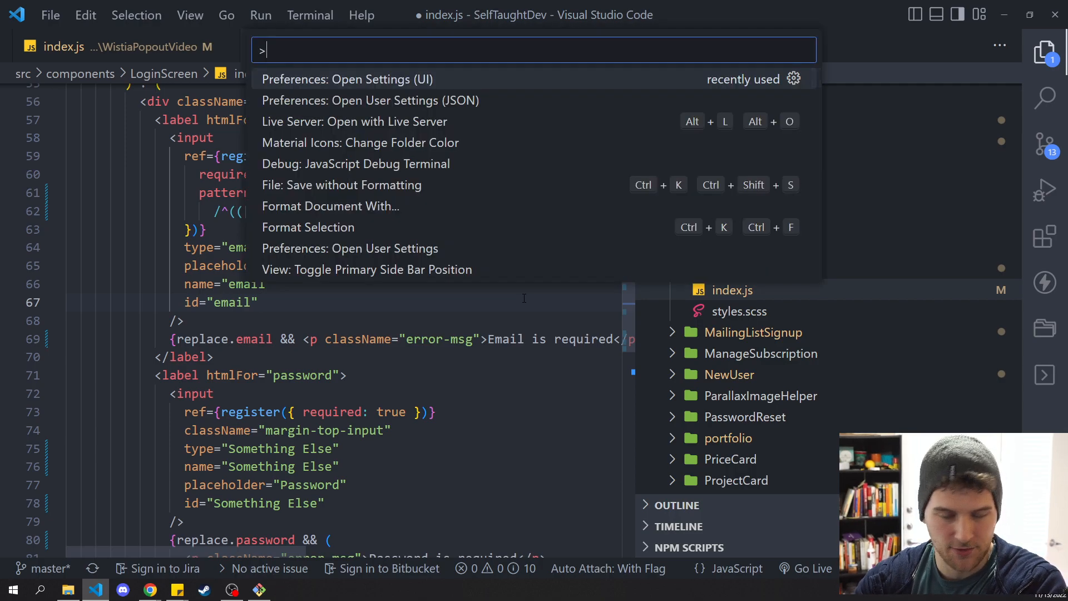
pyautogui.write('file')
pyautogui.write('co')
pyautogui.press('BackSpace')
pyautogui.press('BackSpace')
pyautogui.write('col')
pyautogui.press('BackSpace')
pyautogui.press('BackSpace')
pyautogui.press('BackSpace')
pyautogui.press('BackSpace')
pyautogui.press('BackSpace')
pyautogui.press('BackSpace')
pyautogui.press('BackSpace')
pyautogui.write('color')
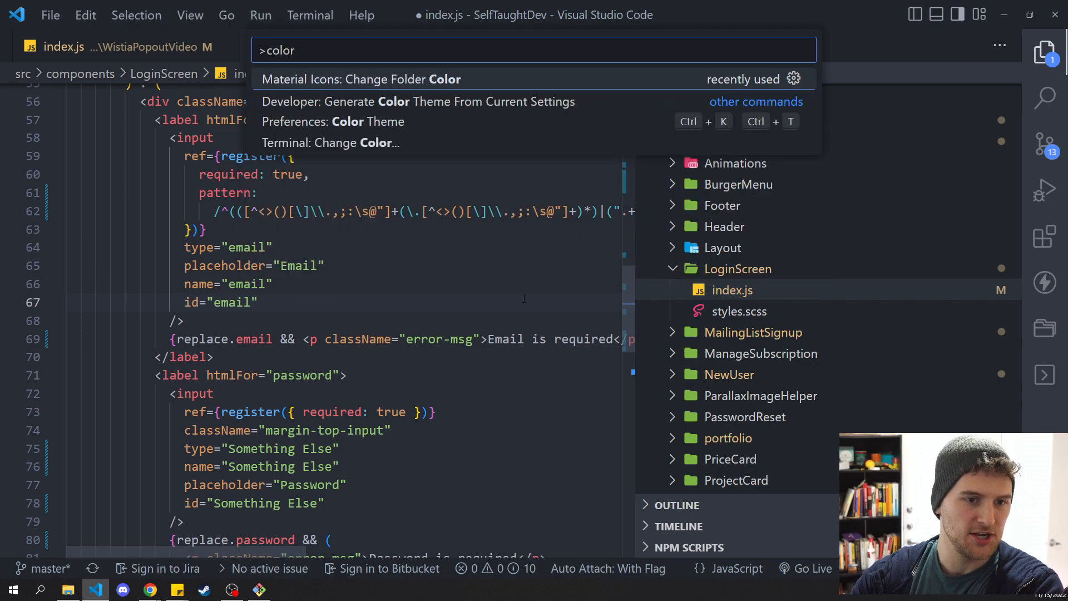
pyautogui.press('Return')
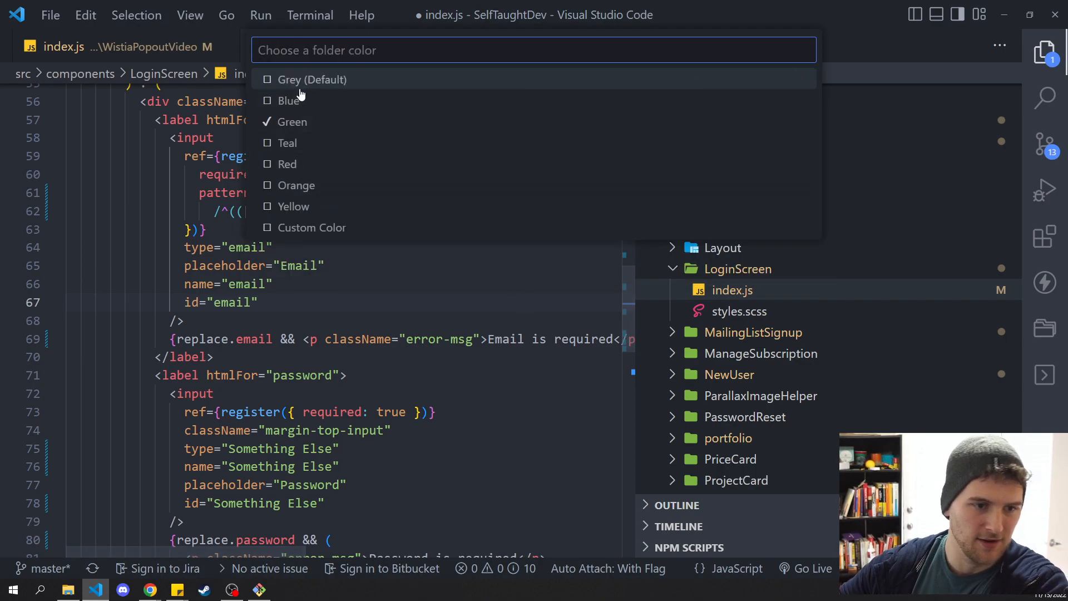
pyautogui.click(284, 81)
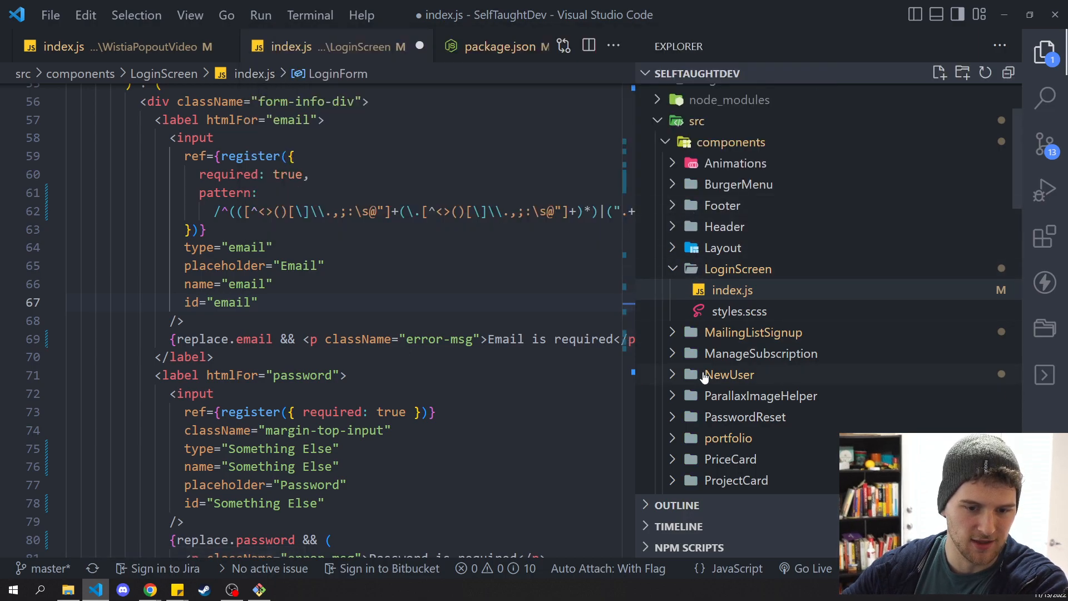
# Rerun the folder colour command and set a custom colour of #000
pyautogui.hotkey('ctrl', 'shift', 'p')
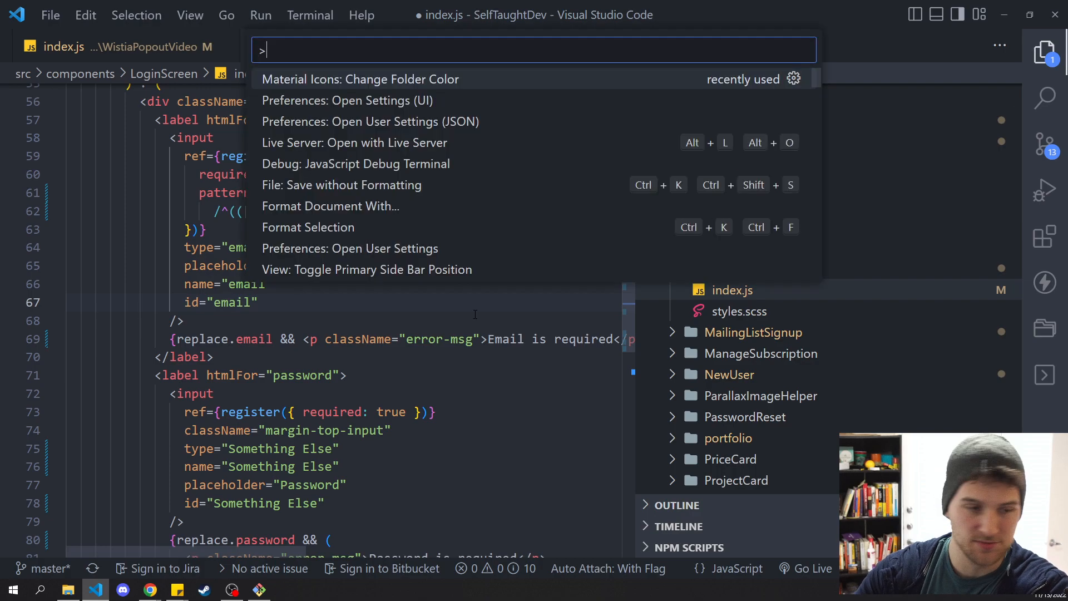
pyautogui.press('Return')
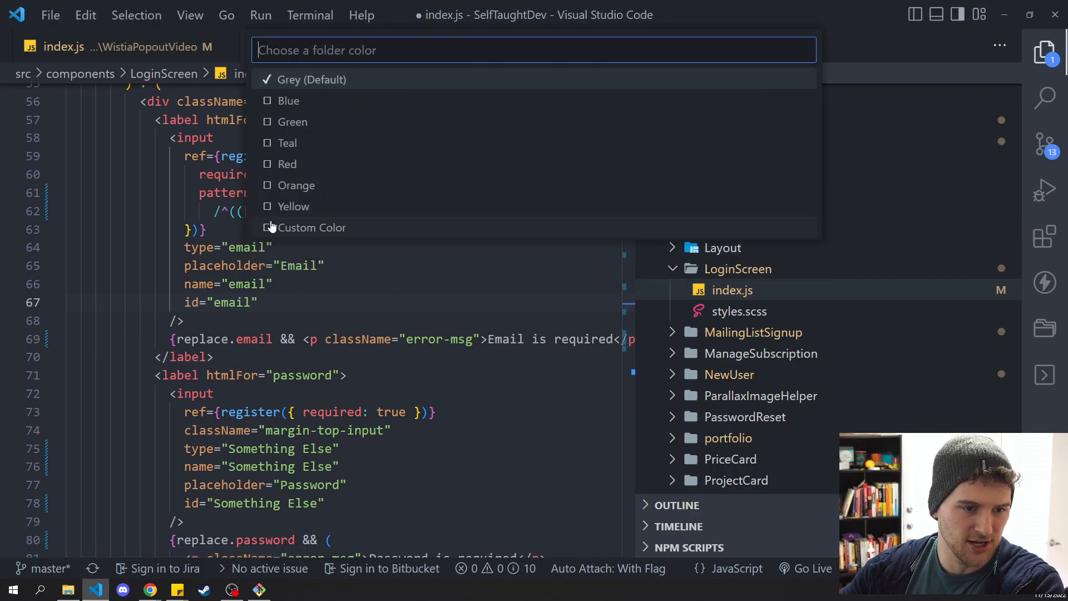
pyautogui.click(269, 227)
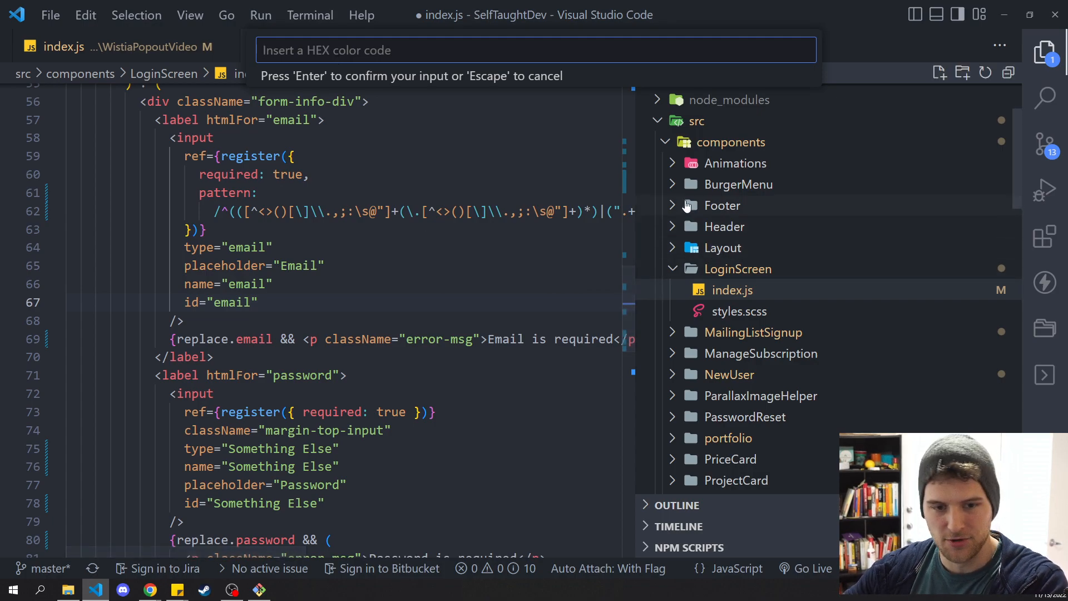
pyautogui.click(397, 176)
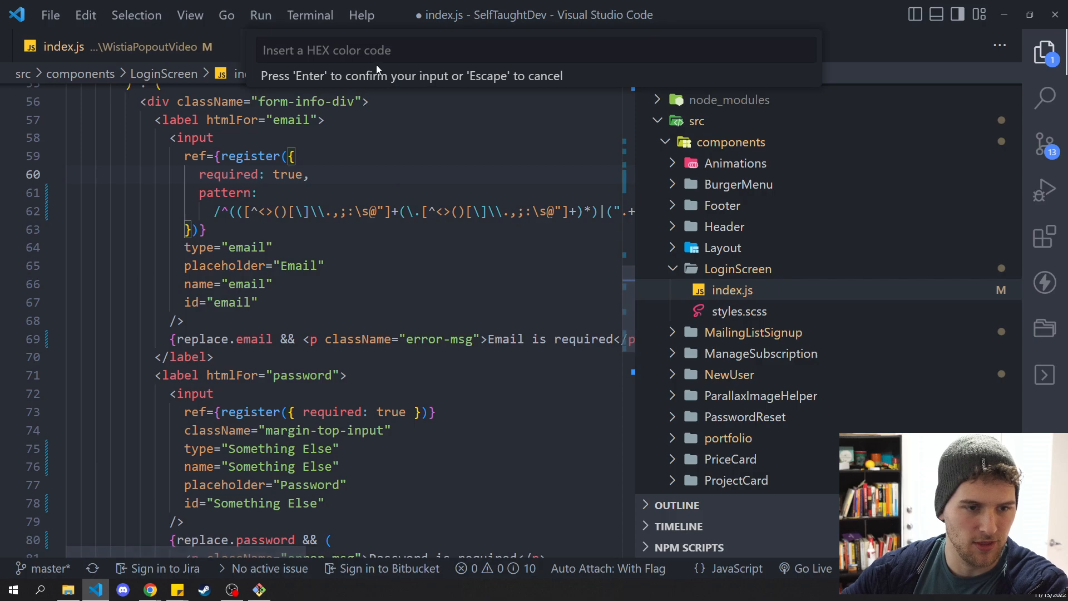
pyautogui.click(376, 50)
pyautogui.write('#')
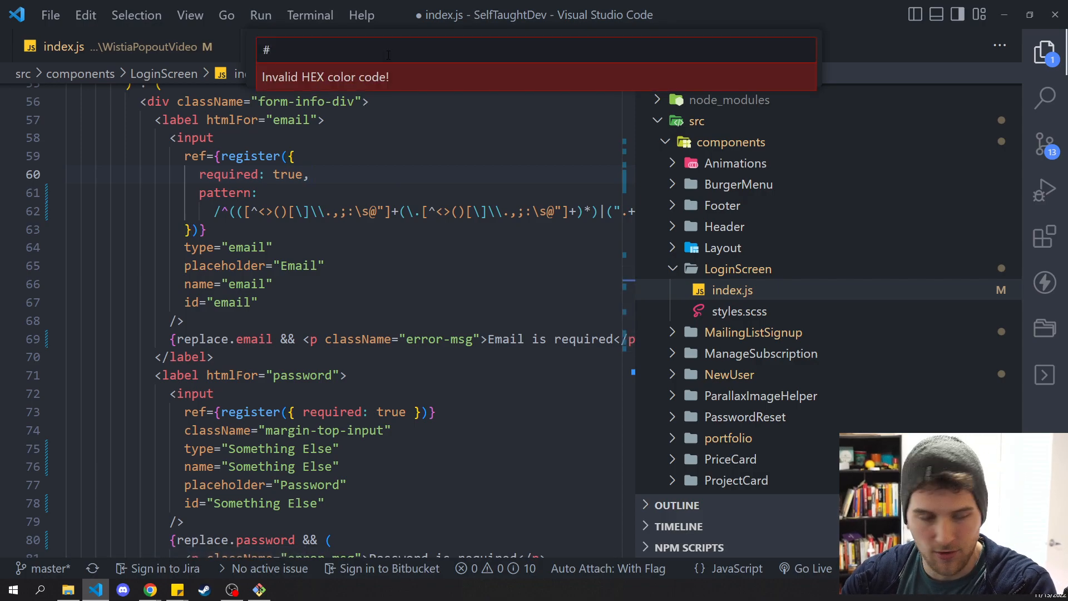
pyautogui.write('000')
pyautogui.press('Return')
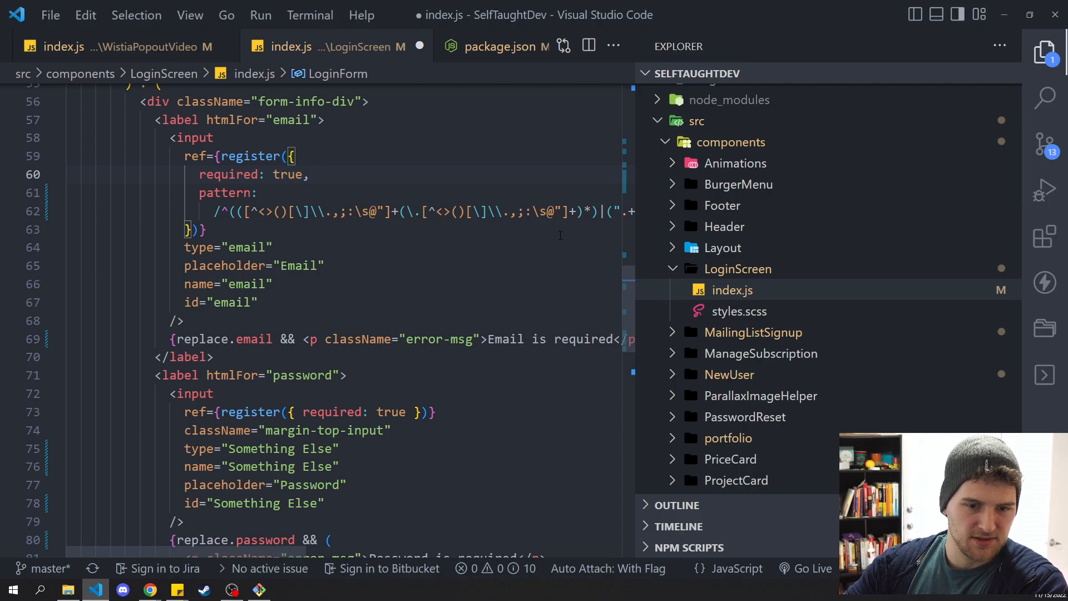
# Collapse the components, pages and svgs folders in the Explorer
pyautogui.click(393, 267)
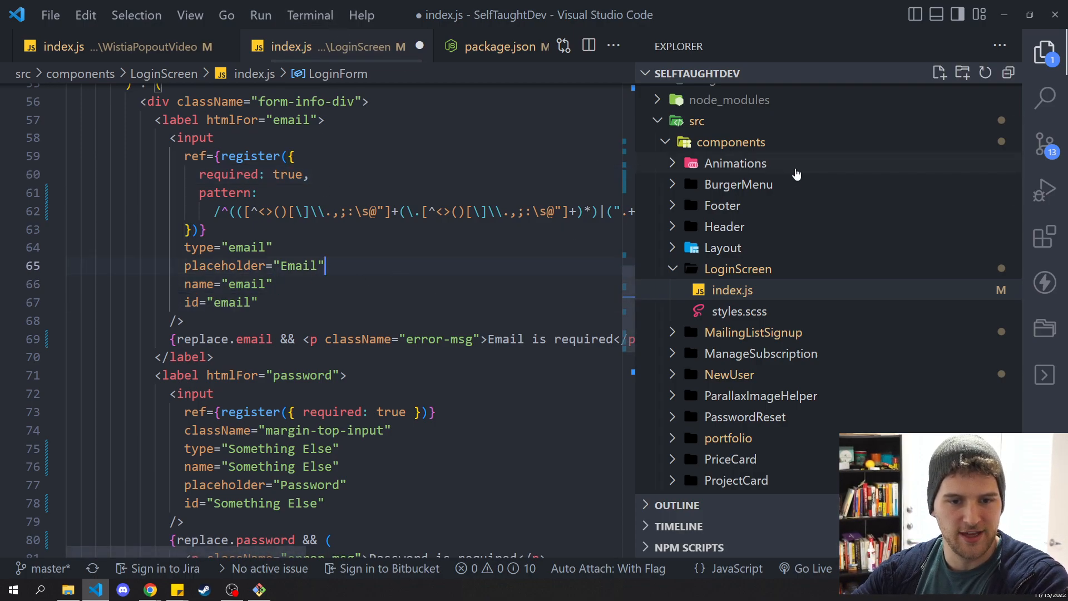
pyautogui.scroll(2, 333, 333)
pyautogui.scroll(2, 334, 334)
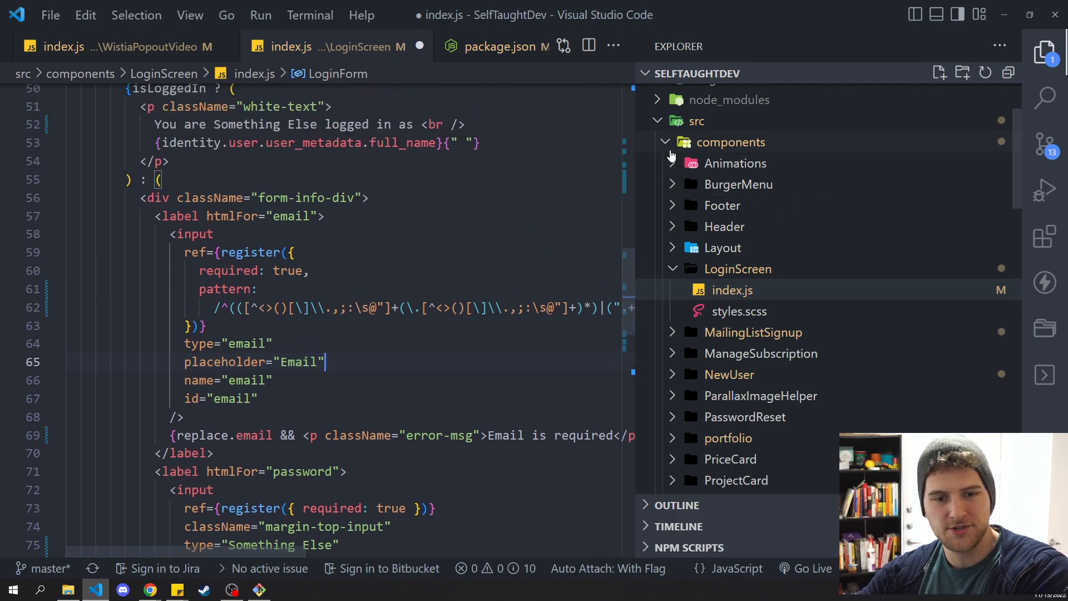
pyautogui.click(665, 144)
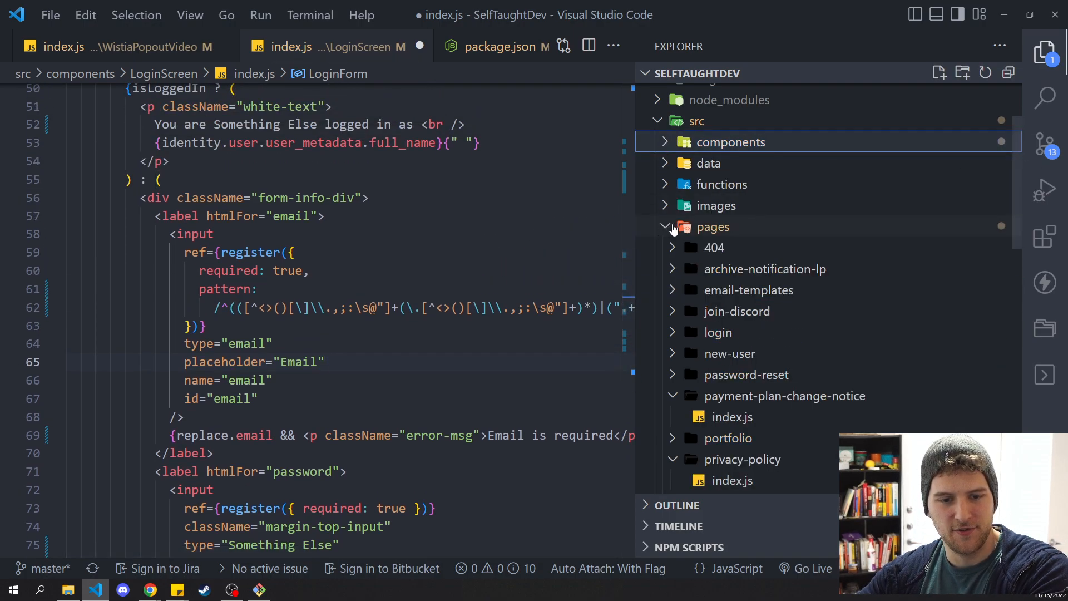
pyautogui.click(705, 226)
pyautogui.click(665, 248)
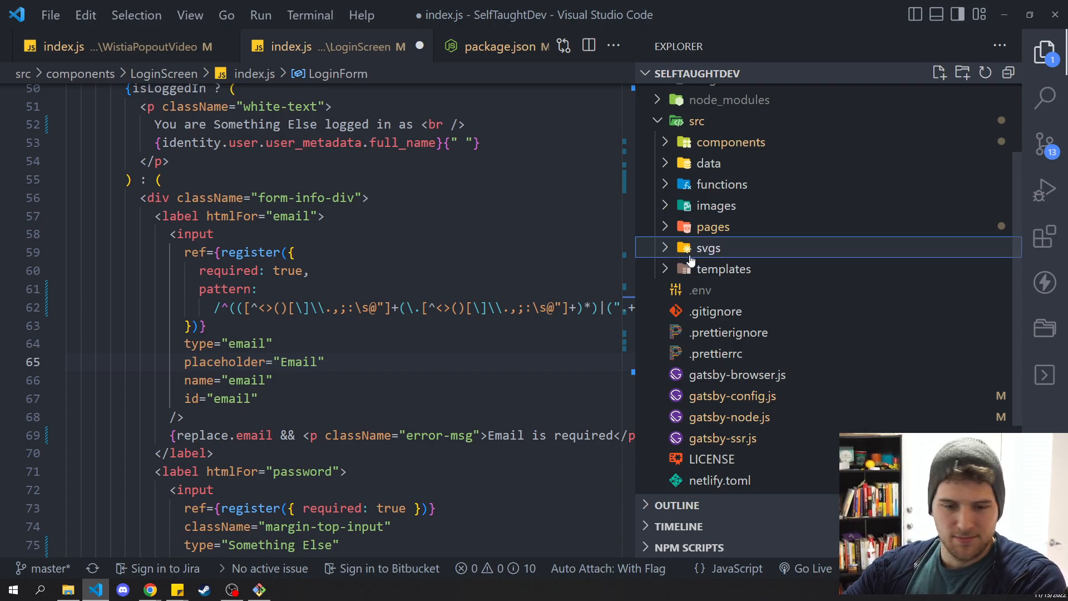
pyautogui.scroll(4, 381, 250)
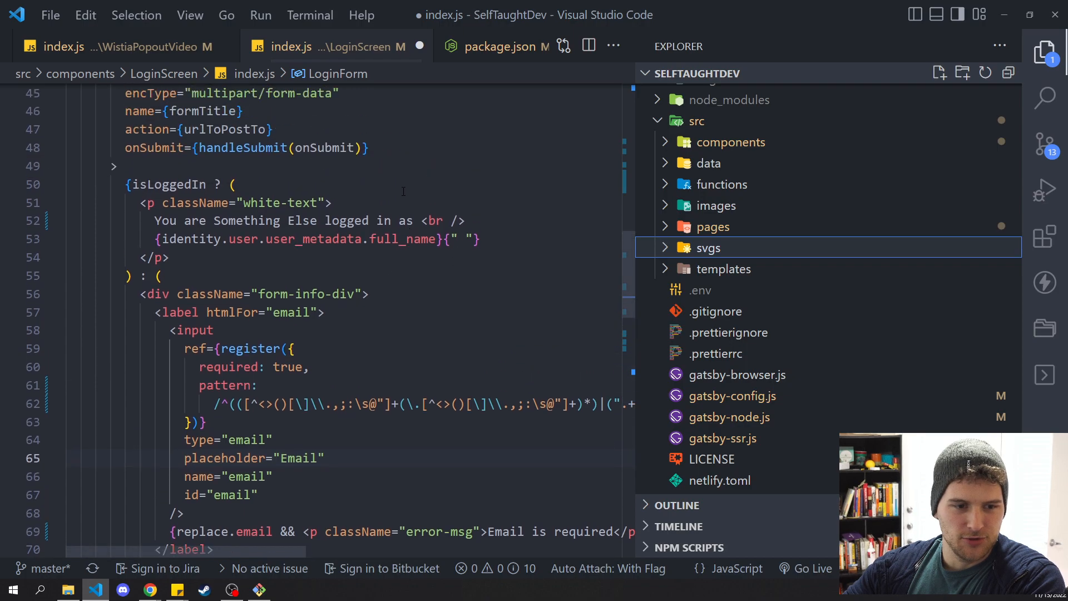
pyautogui.scroll(4, 381, 251)
pyautogui.scroll(4, 382, 251)
pyautogui.scroll(3, 381, 250)
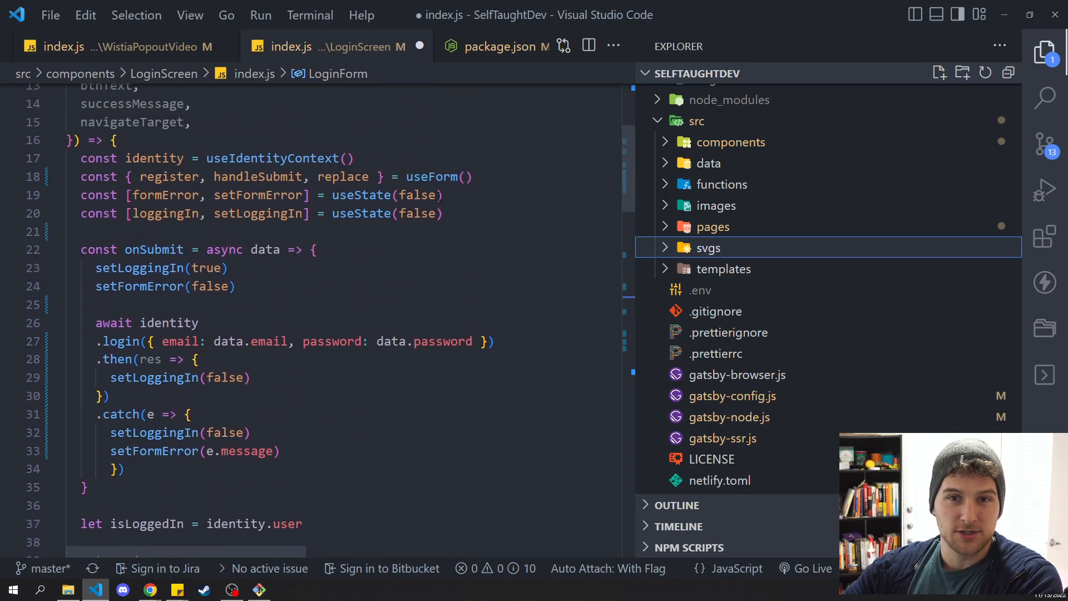